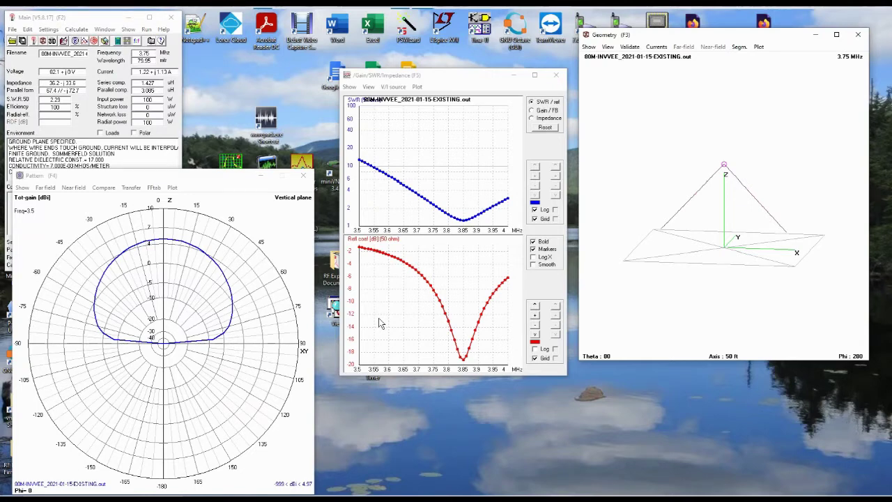
Step: Check the characteristic impedance (Z0) setting and accept its existing value
left_click(44, 30)
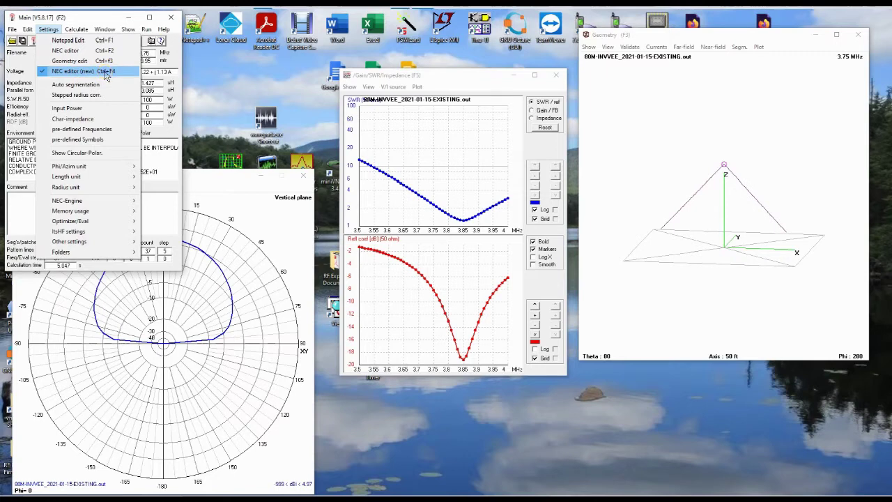
left_click(70, 120)
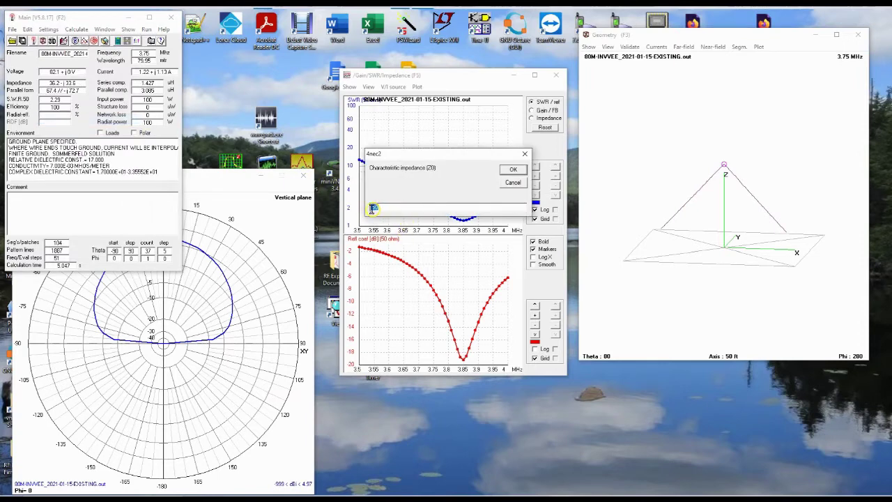
left_click(394, 207)
left_click(512, 170)
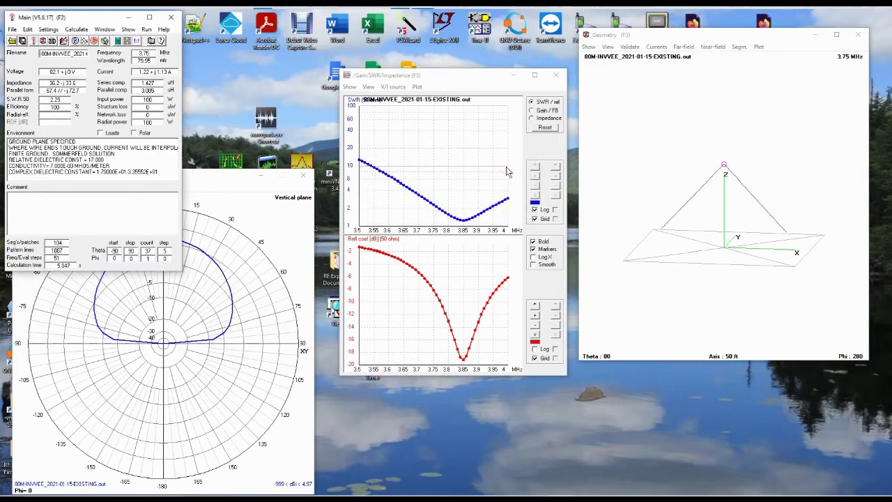
Step: Create a new antenna model in the NEC editor and set its length scaling to feet
left_click(63, 40)
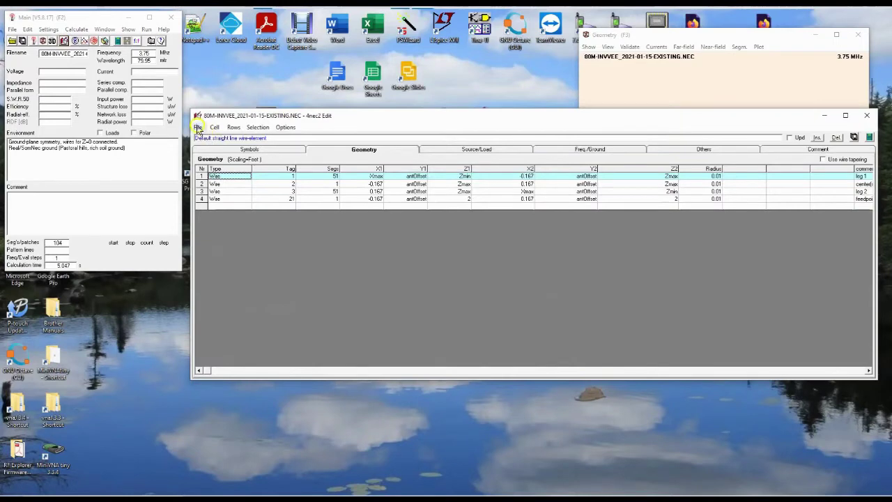
left_click(198, 128)
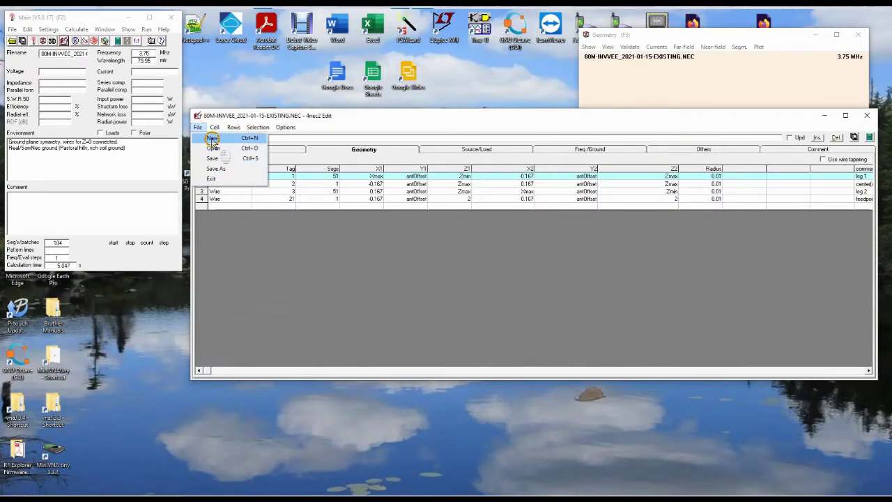
left_click(212, 138)
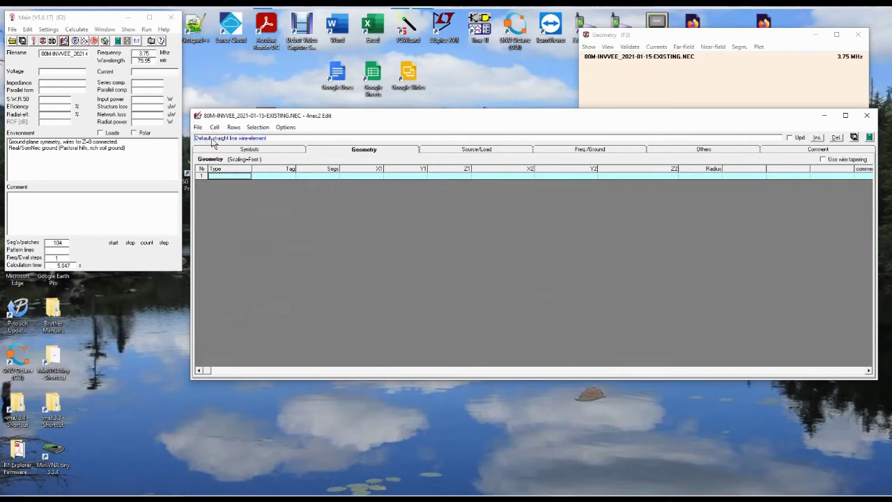
left_click(250, 151)
left_click(249, 151)
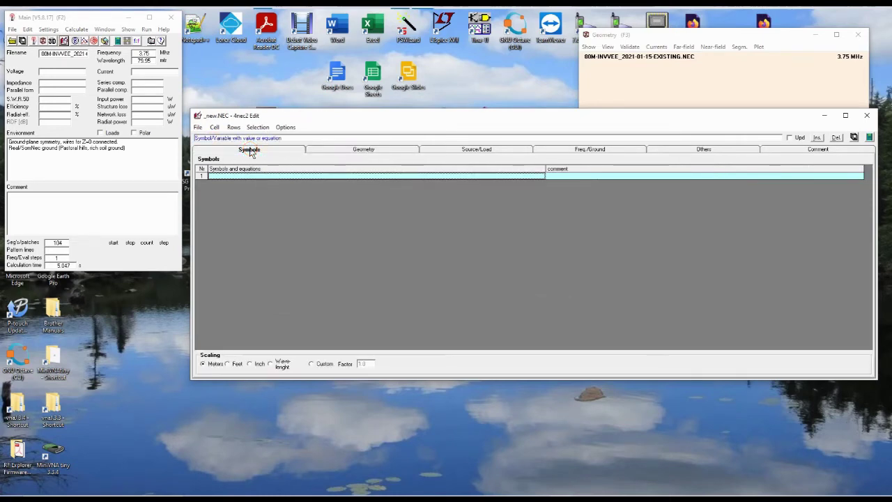
left_click(228, 364)
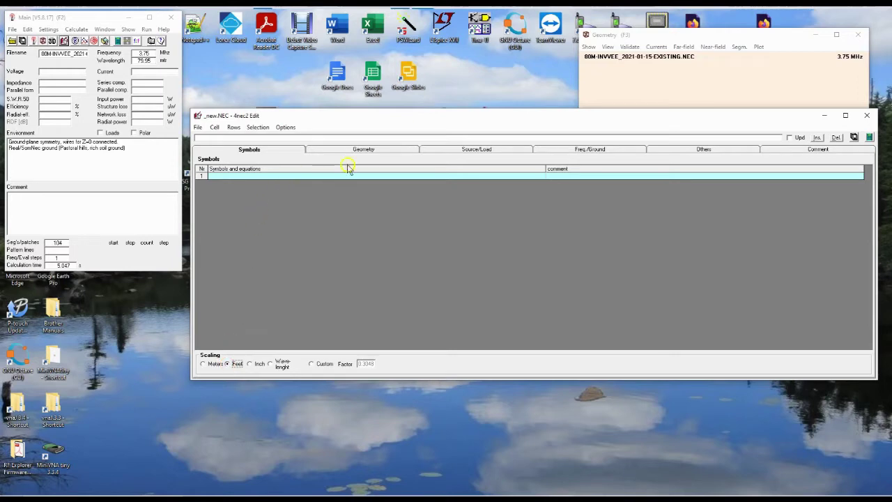
Step: Set the new model's frequency to 3.75 MHz
left_click(590, 150)
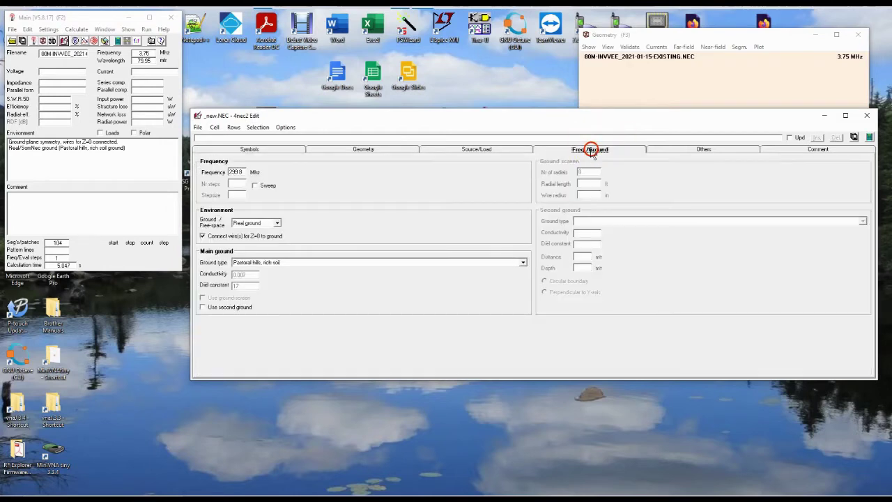
left_click(237, 173)
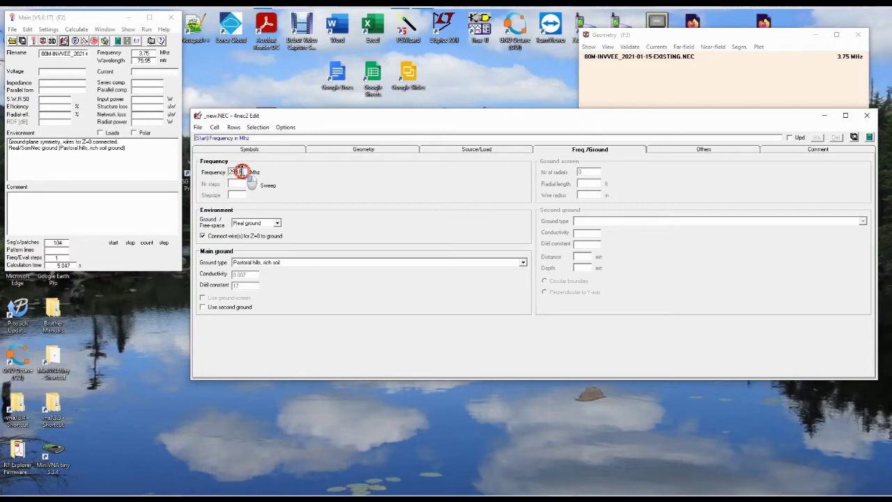
type("3.75")
Step: Set the model's environment to Real ground, with "Pastoral hills, rich soil" as the main ground type
left_click(201, 237)
left_click(276, 222)
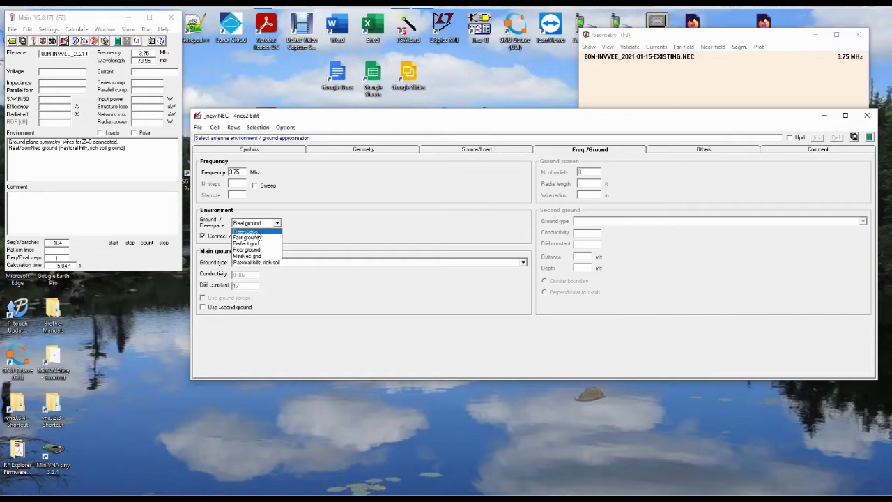
left_click(259, 245)
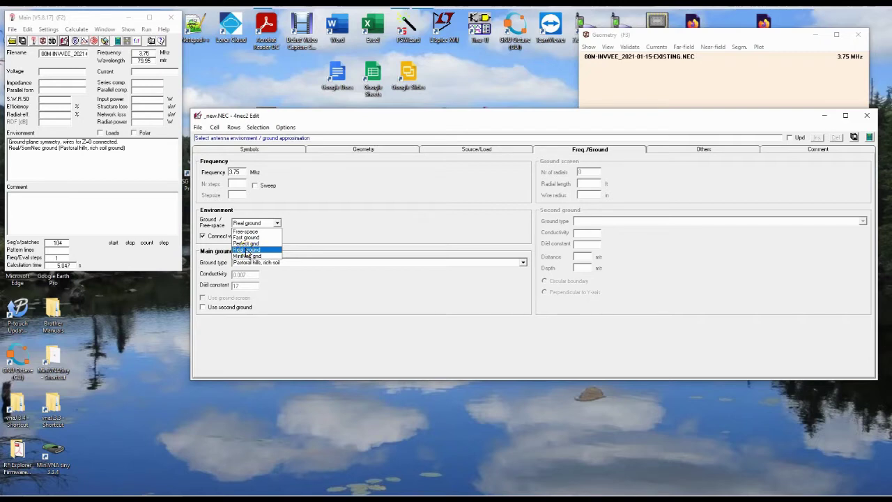
left_click(247, 249)
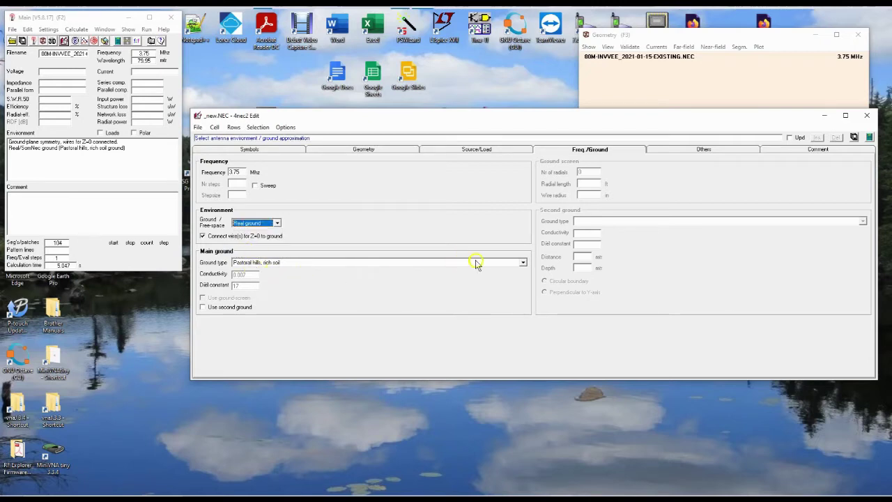
left_click(522, 262)
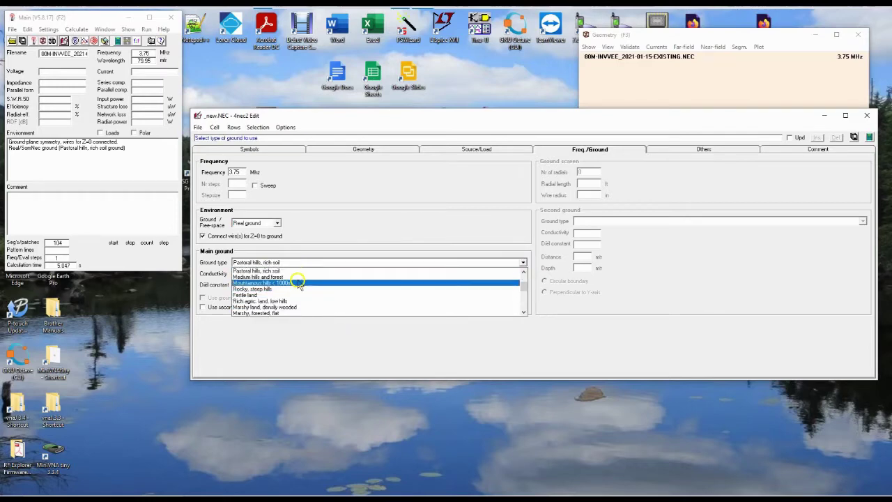
left_click(248, 271)
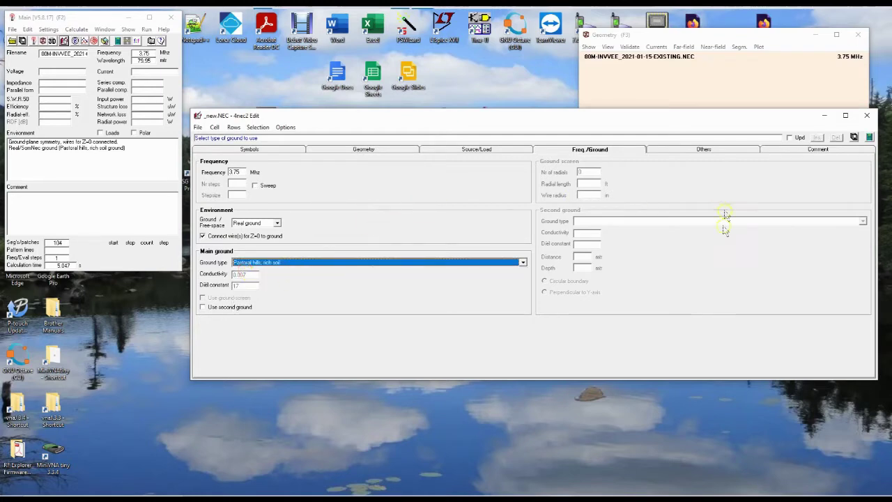
Step: Save the new model in the models folder as simpledipole
left_click(198, 130)
left_click(209, 174)
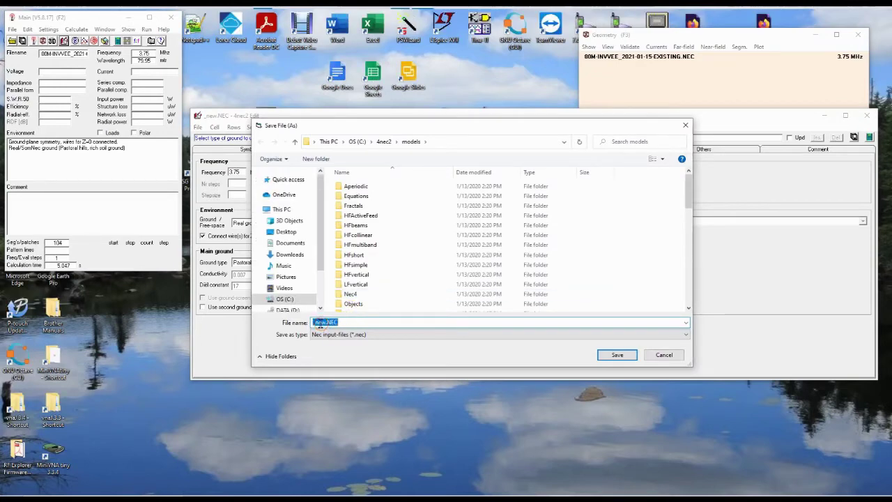
type("simpledipole")
left_click(605, 355)
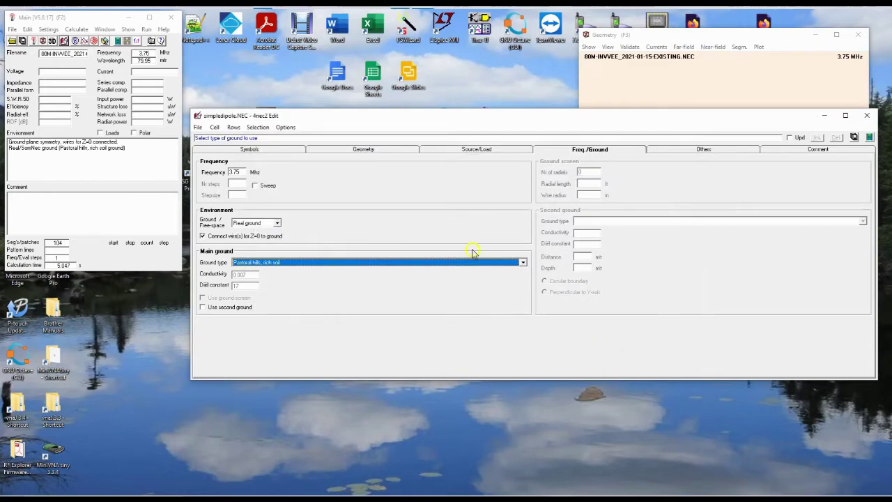
Step: Define the symbols leglength=62.4 and antHeight=65 for the dipole model
left_click(254, 150)
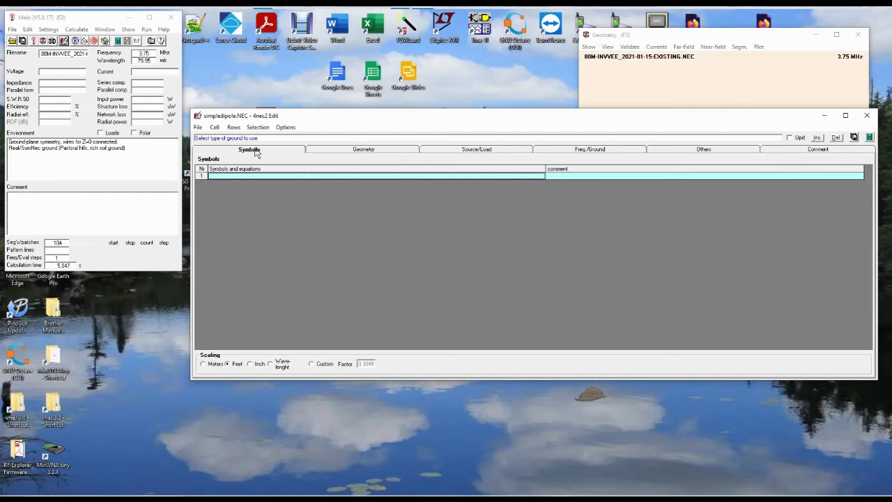
type("leg")
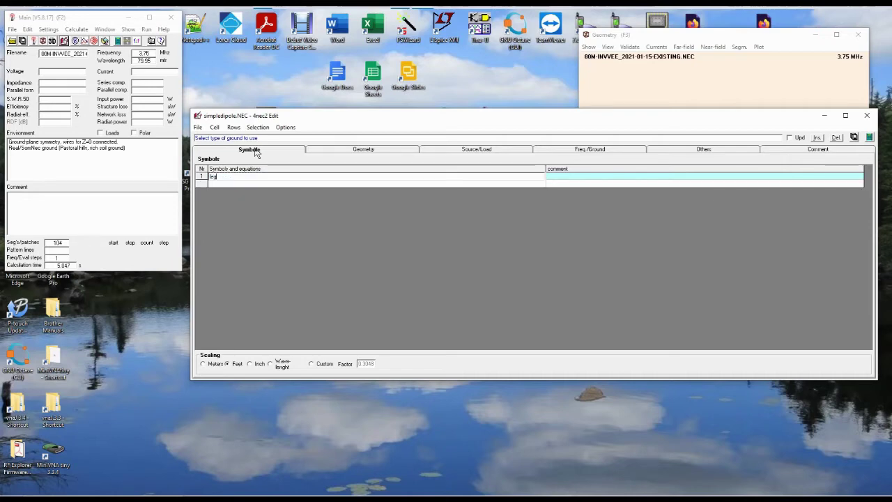
type("length=62.4")
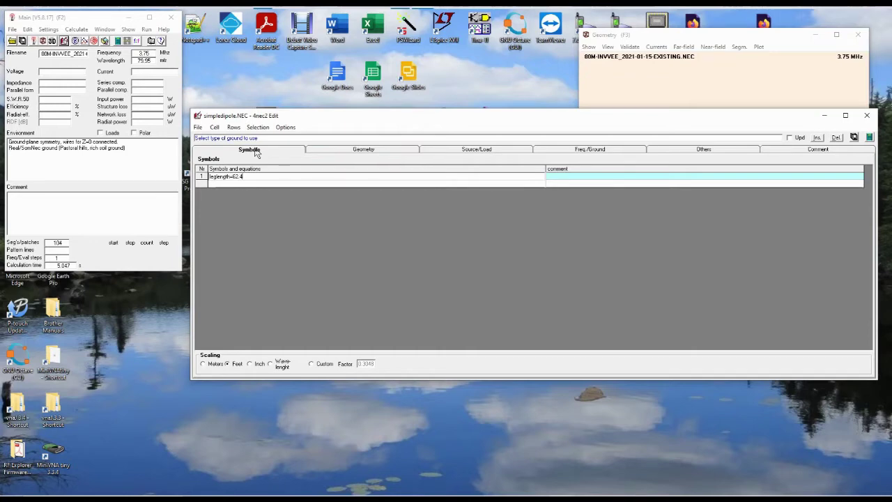
key("Return")
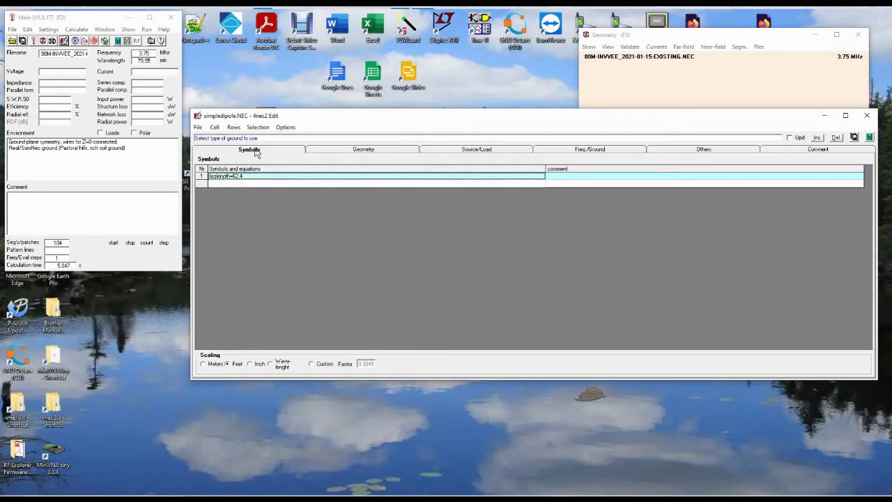
key("Down")
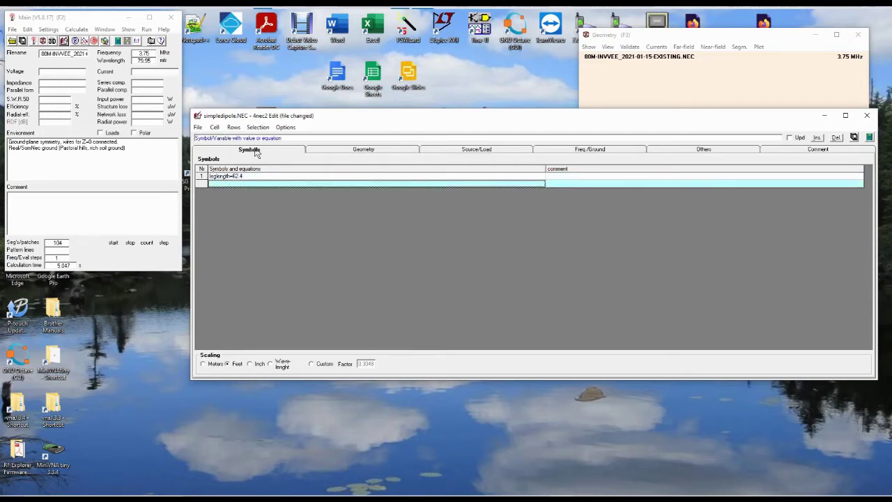
type("arihig")
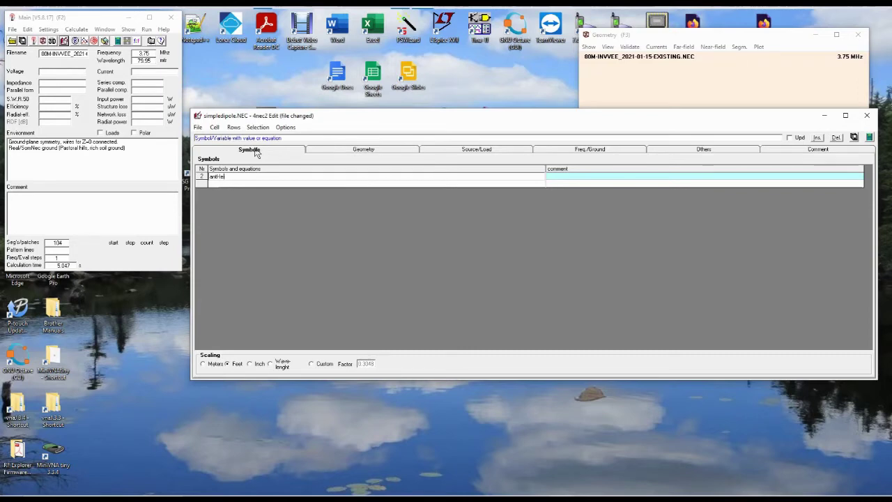
type("ht=65")
key("Return")
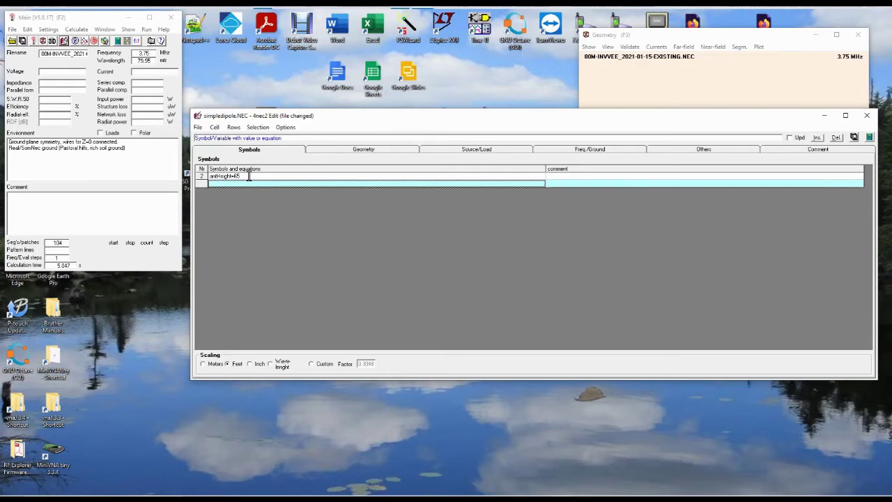
Step: Add a third symbol, wireRad=0.004, and save the model
type("wireRad=")
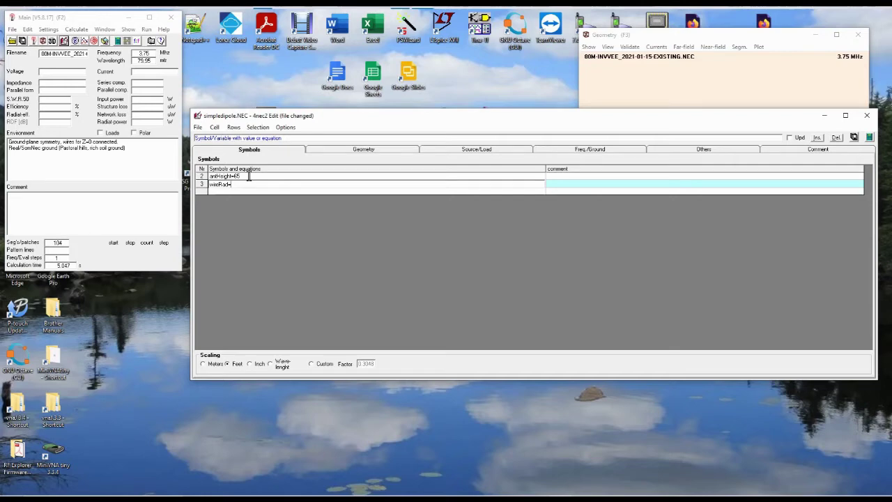
type("1")
type(".004")
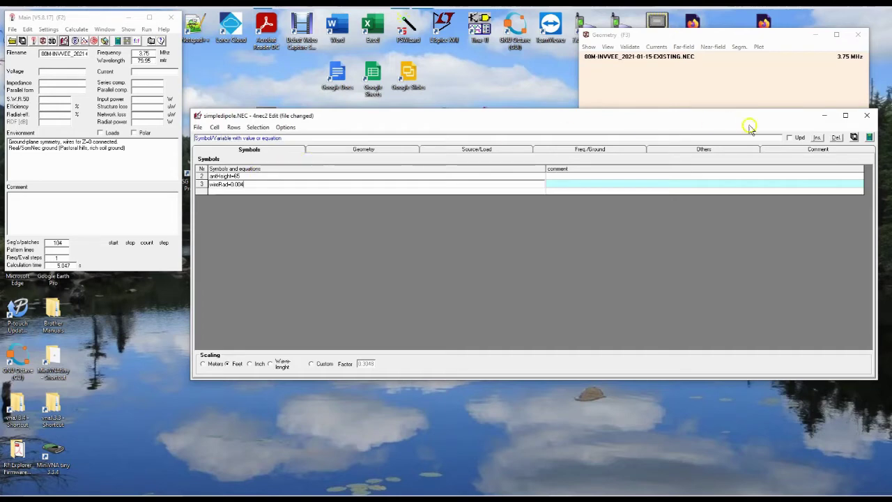
left_click(854, 138)
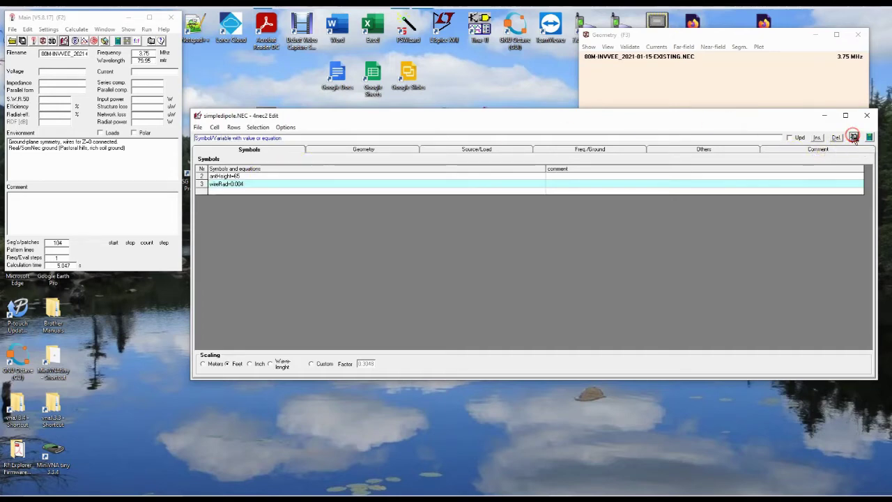
Step: Add a Wire element to the model's geometry with tag 1 and 125 segments
left_click(345, 151)
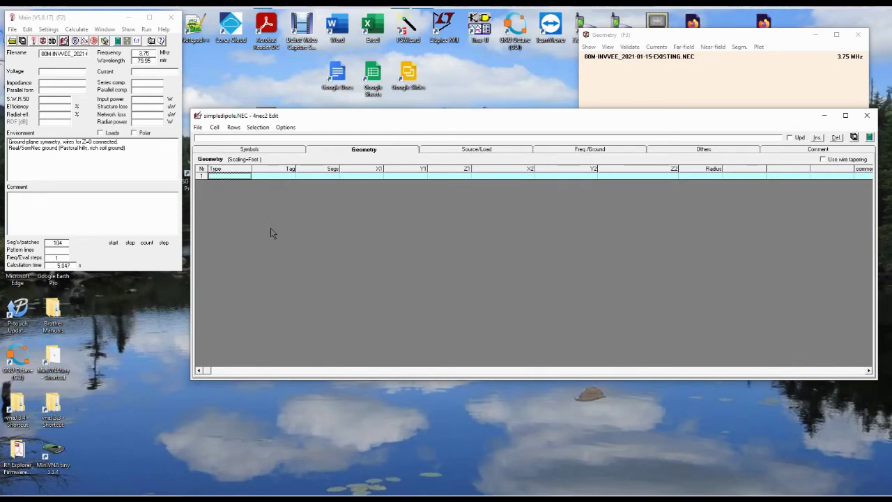
left_click(221, 178)
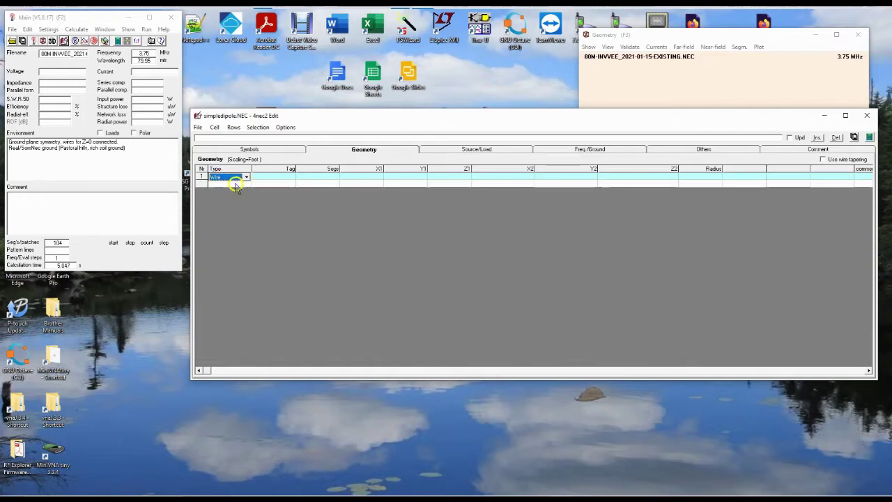
left_click(257, 179)
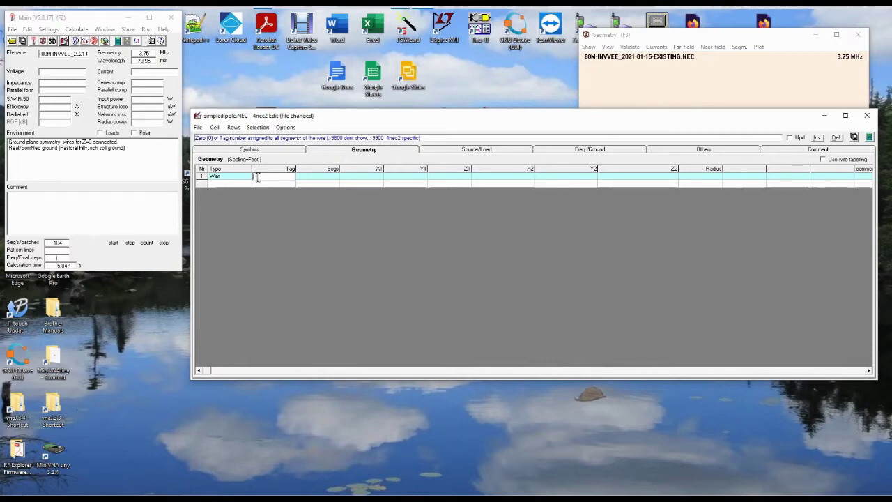
type("1")
left_click(311, 178)
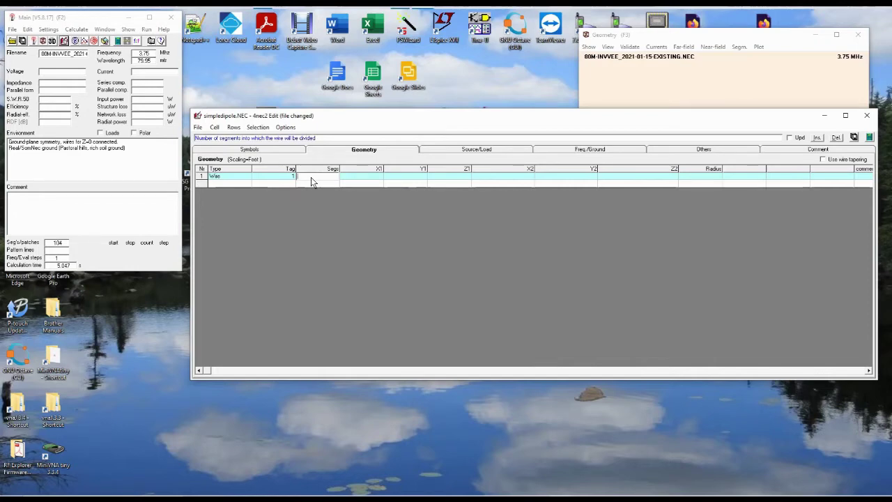
type("125")
key("Tab")
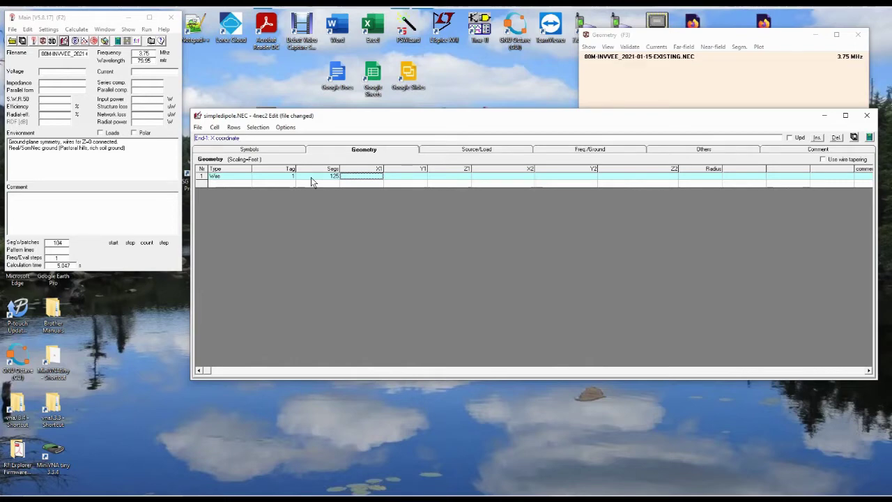
Step: Set the wire's first end coordinates to X1 = -legLength, Y1 = 0 and Z1 = antHeight
type("-")
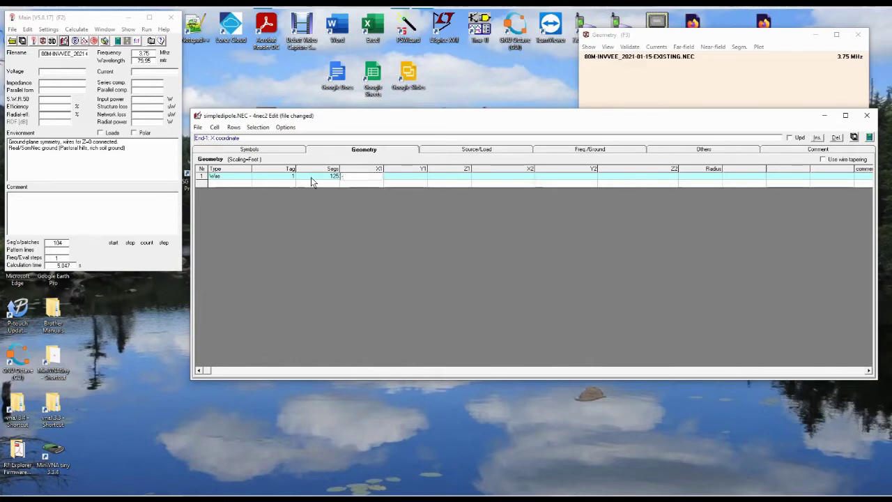
type("legLength")
key("Tab")
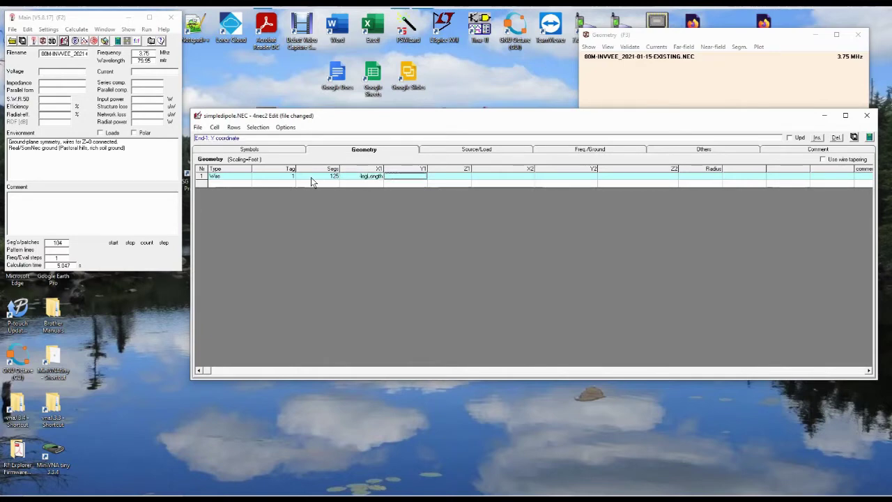
type("0")
key("Tab")
type("a")
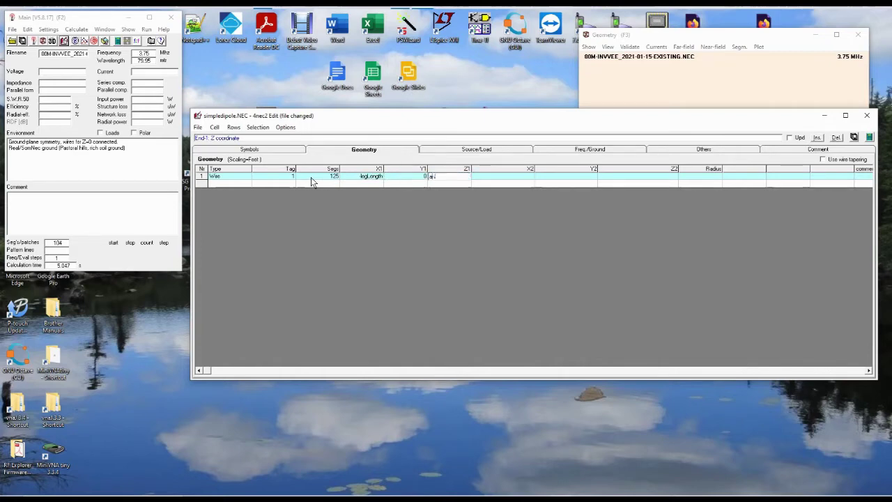
type("nt_height")
key("Tab")
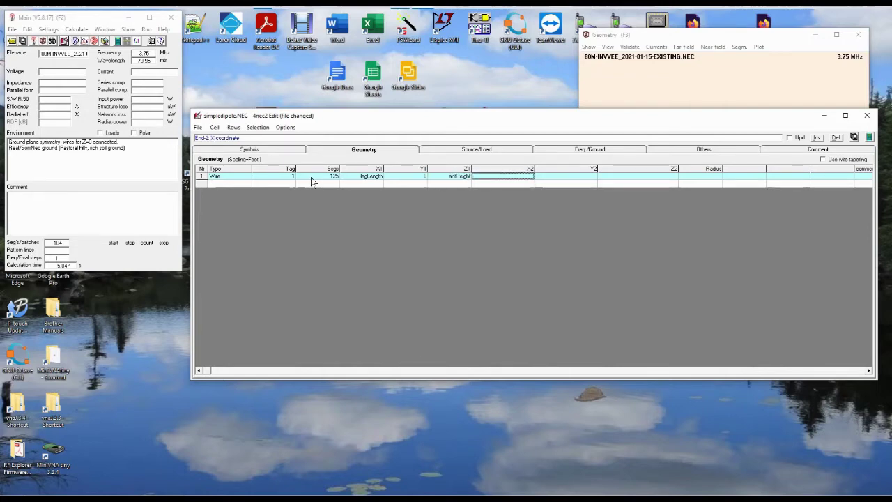
Step: Set the wire's second end coordinates to X2 = legLength, Y2 = 0 and Z2 = antHeight
type("leg")
type("_le")
type("ngth")
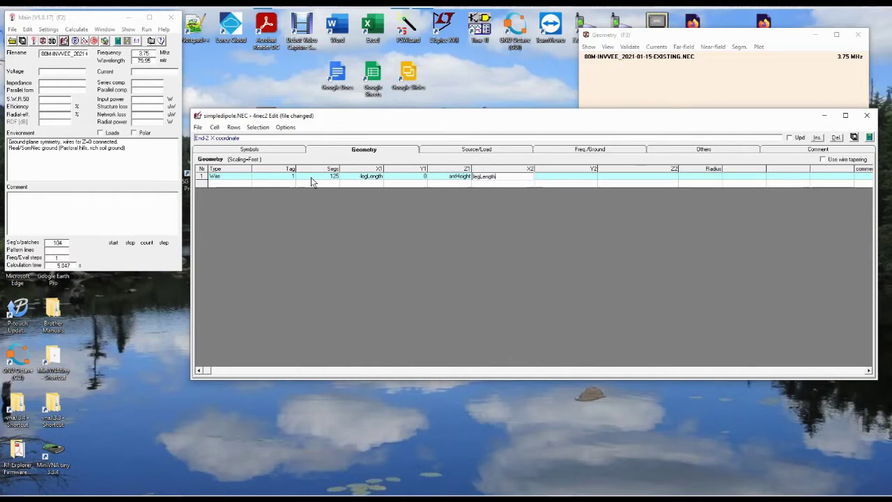
key("Tab")
type("0")
key("Tab")
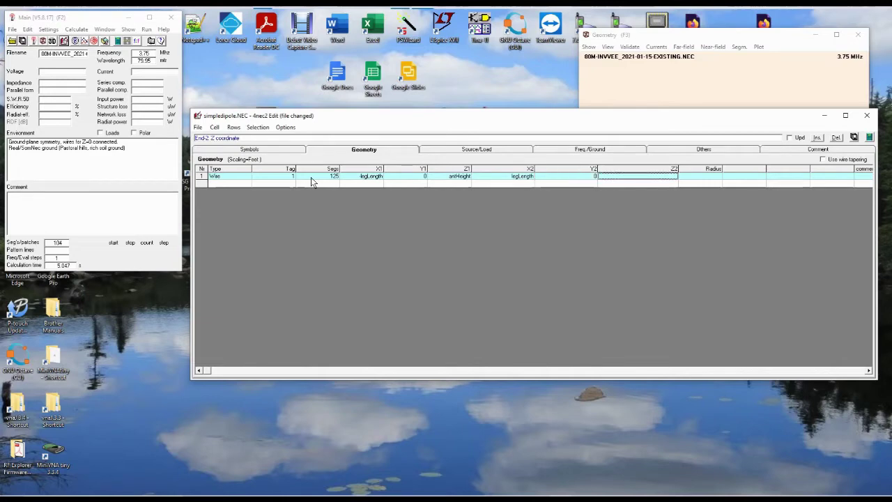
type("an")
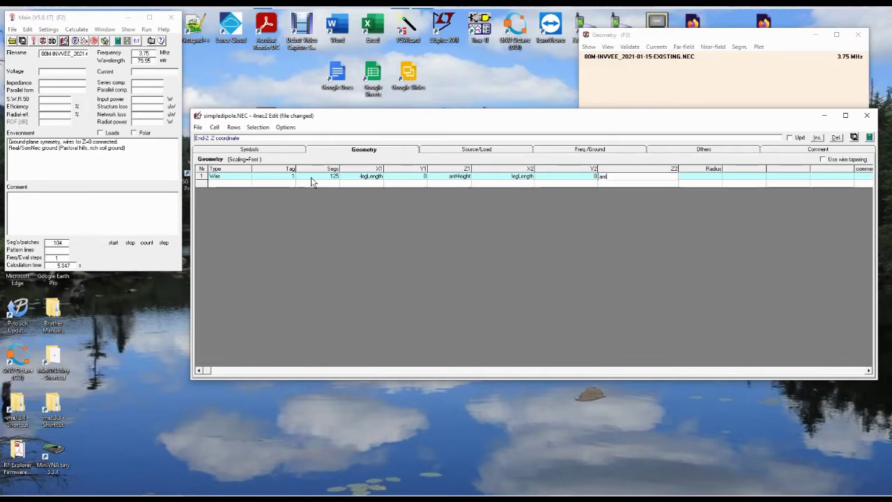
type("tHeight")
key("Tab")
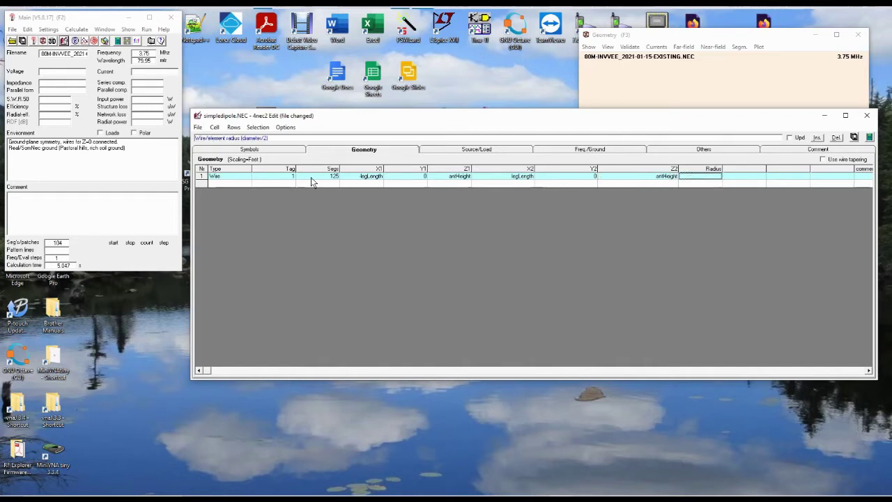
Step: Set the wire's radius to wireRad, add the comment "dipole wire" and save the model
type("wireRad")
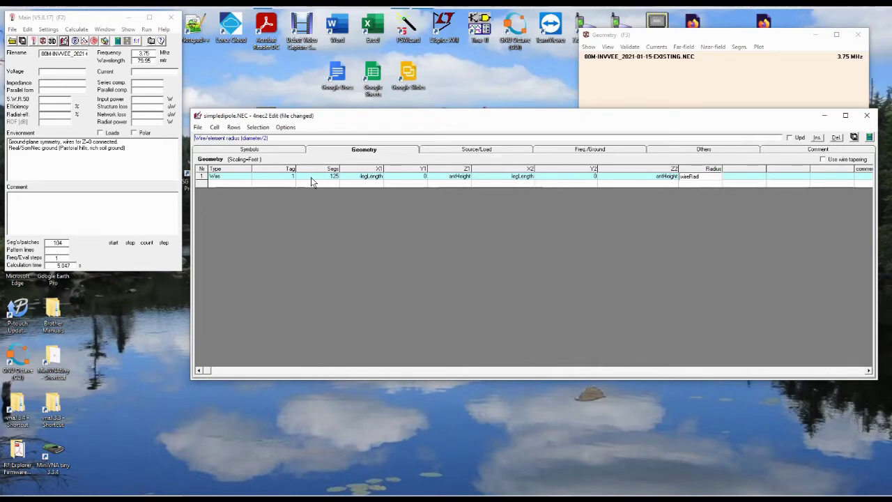
key("Tab")
key("Tab")
key("Tab")
key("Tab")
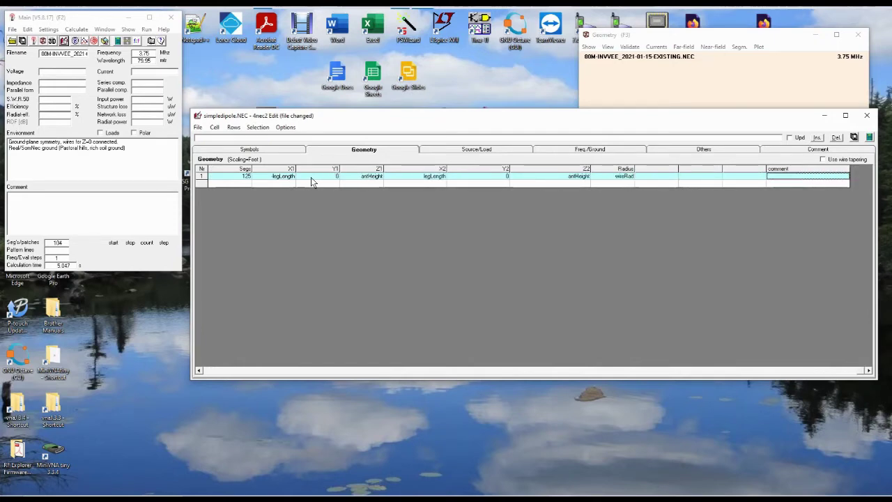
type("dipole wire")
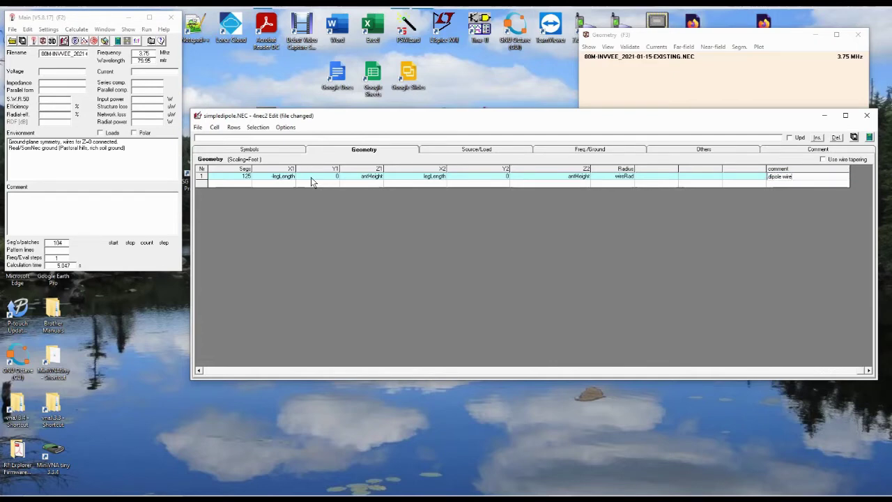
left_click(343, 156)
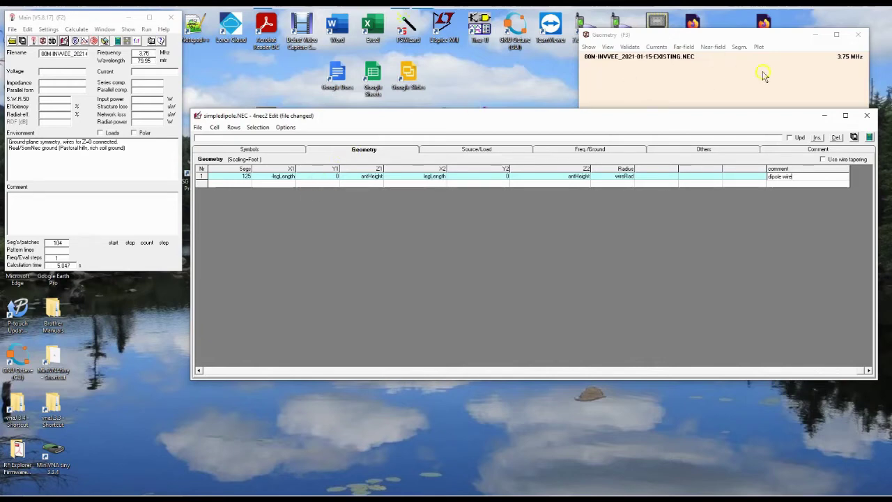
left_click(853, 137)
left_click(742, 226)
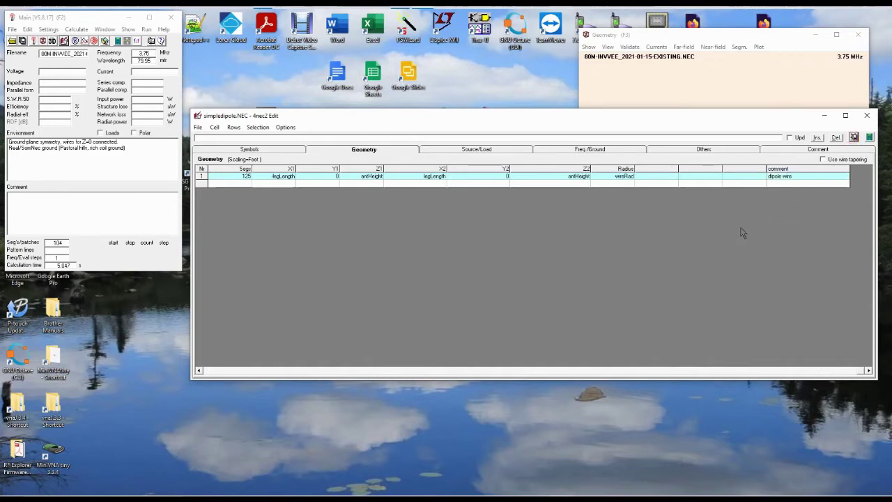
left_click(740, 230)
Step: Add a voltage source (Voltage-src) as the first entry in the model's source list
left_click(468, 171)
left_click(470, 149)
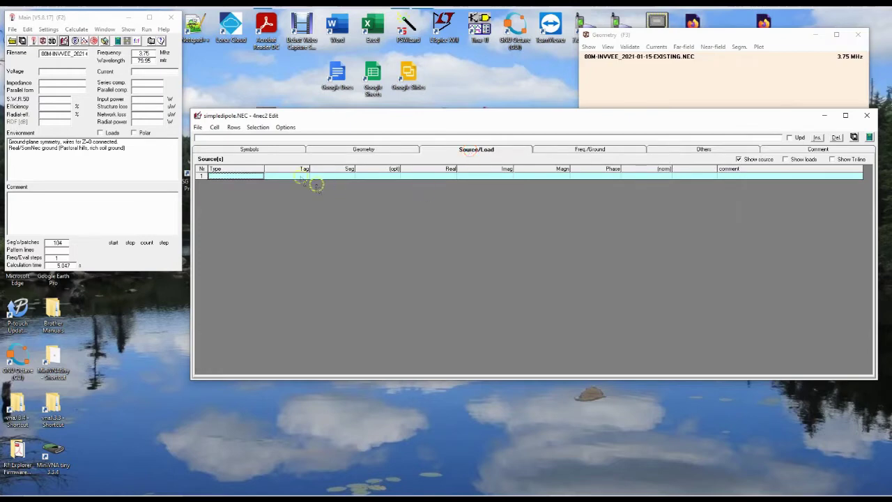
left_click(247, 177)
left_click(220, 178)
left_click(251, 180)
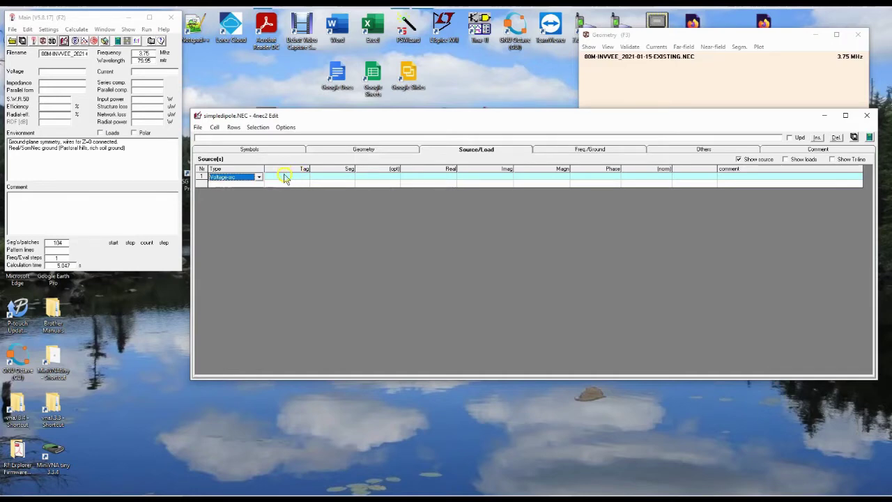
Step: Check the dipole wire's tag and segments in the geometry, and place the voltage source on tag 1, segment 63
left_click(327, 148)
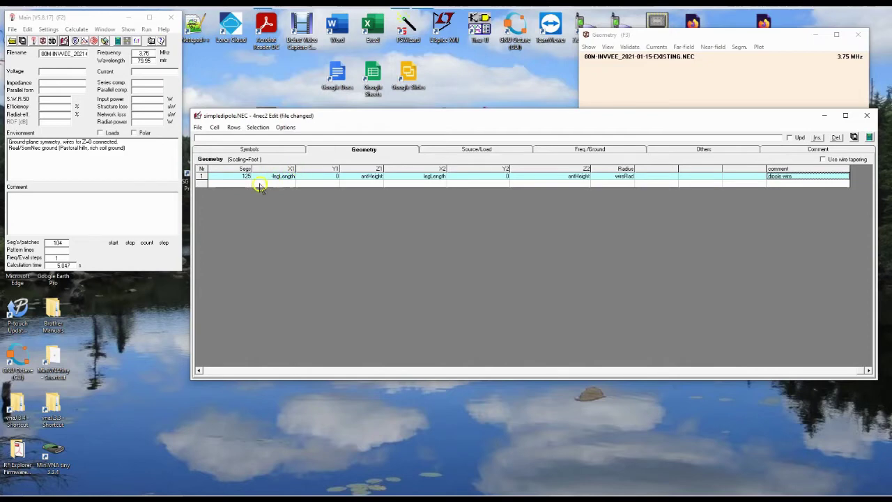
left_click(222, 371)
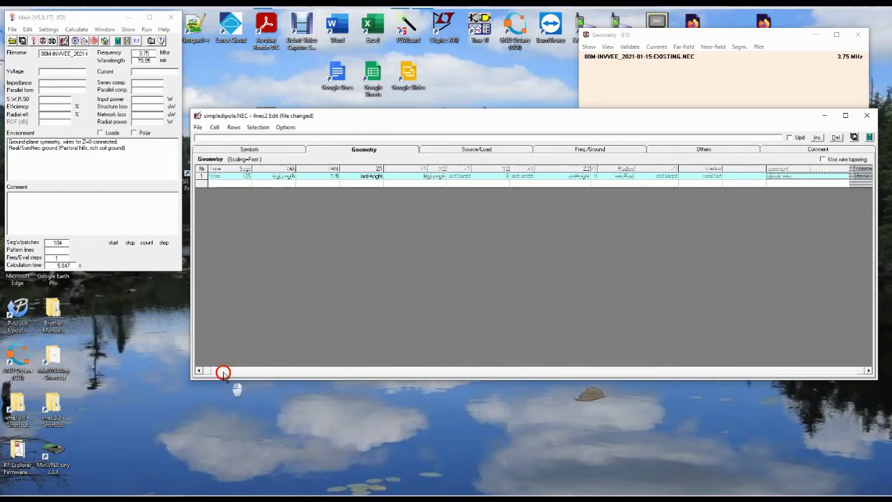
left_click(476, 149)
left_click(296, 176)
type("1")
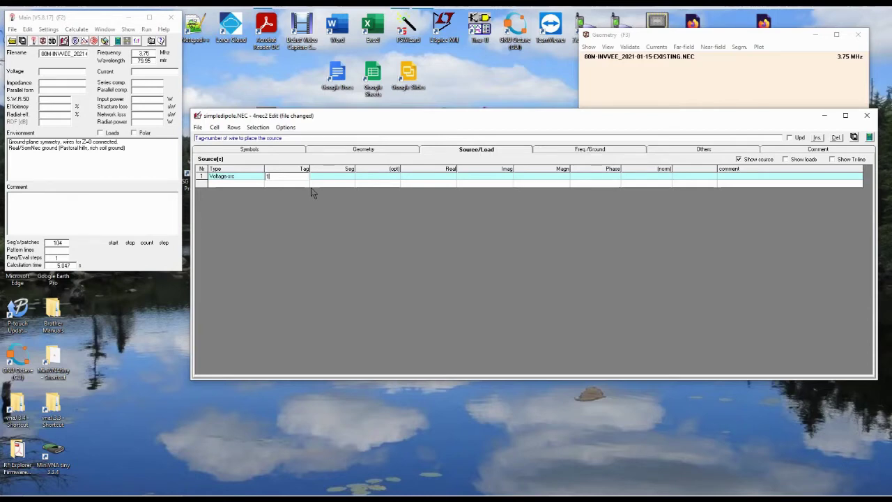
left_click(324, 177)
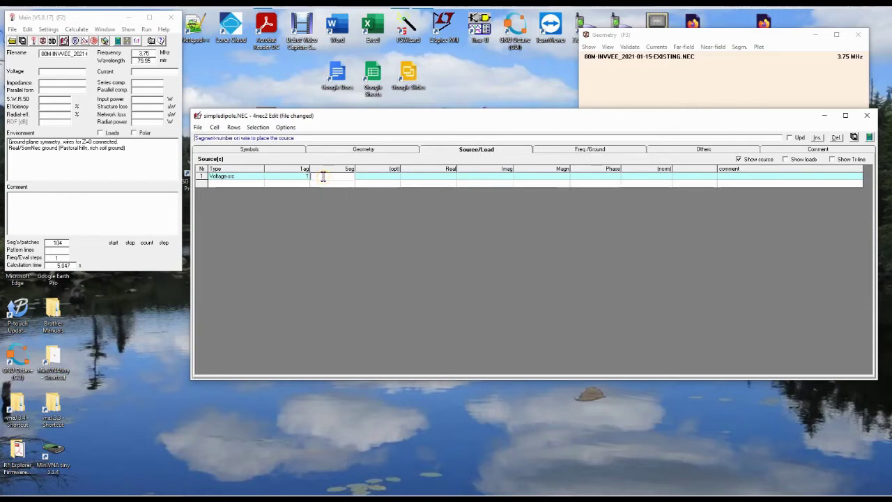
type("63")
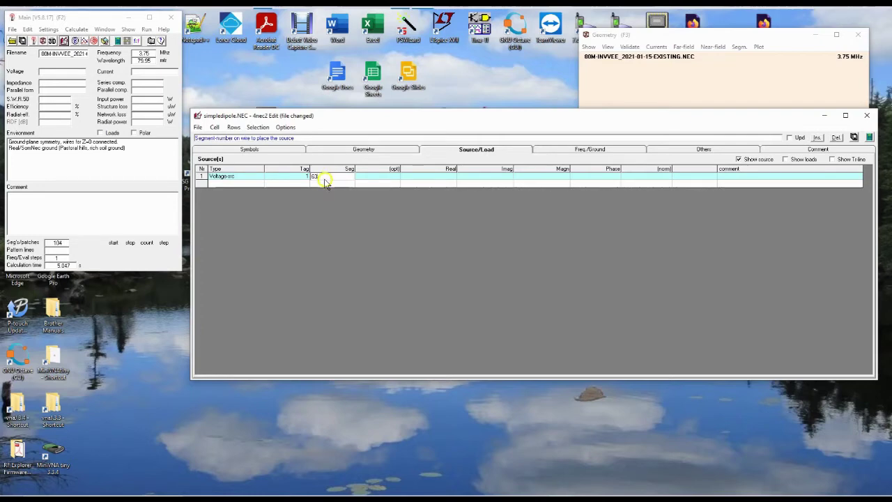
Step: Set the source voltage to a real part of 1 and an imaginary part of 0, and save the model
key("Tab")
key("Tab")
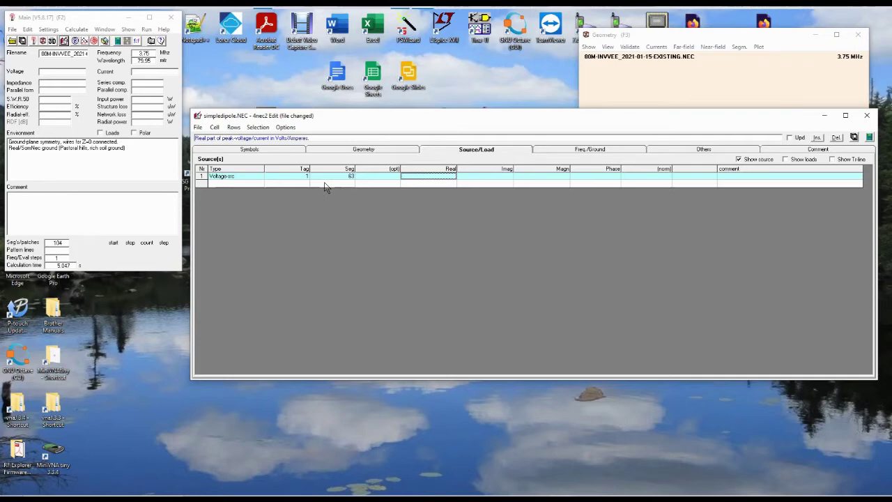
type("1")
key("Tab")
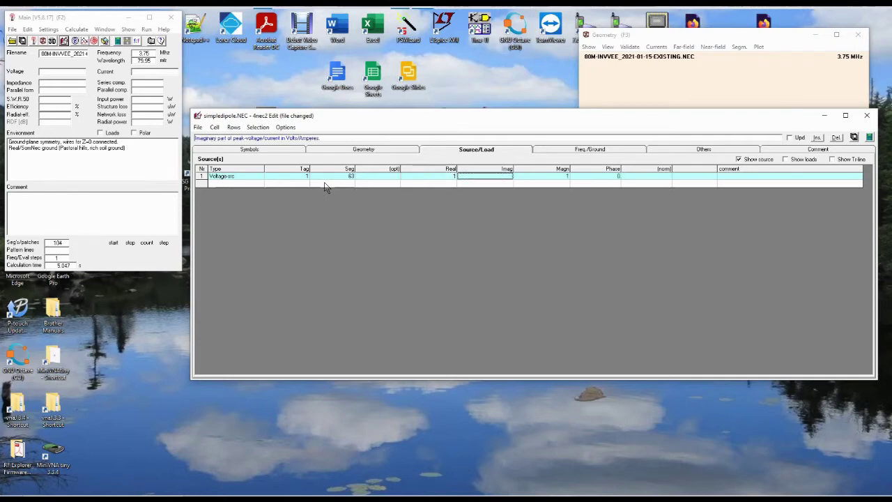
type("0")
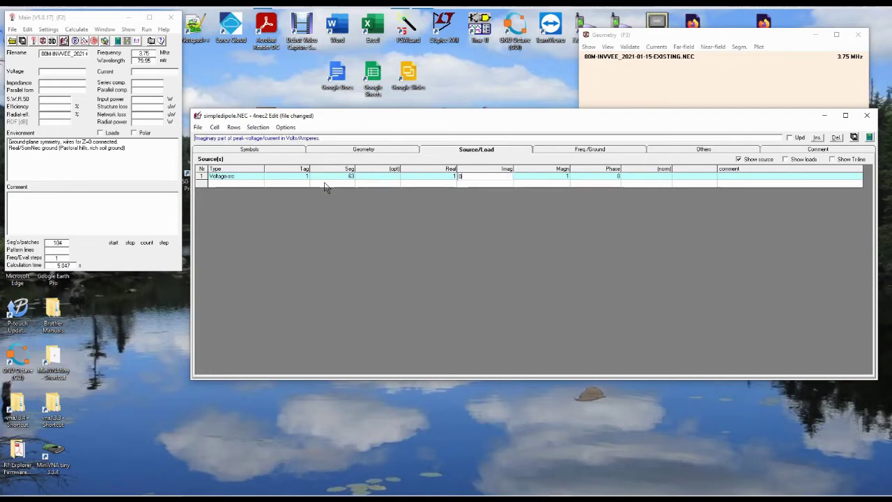
key("Tab")
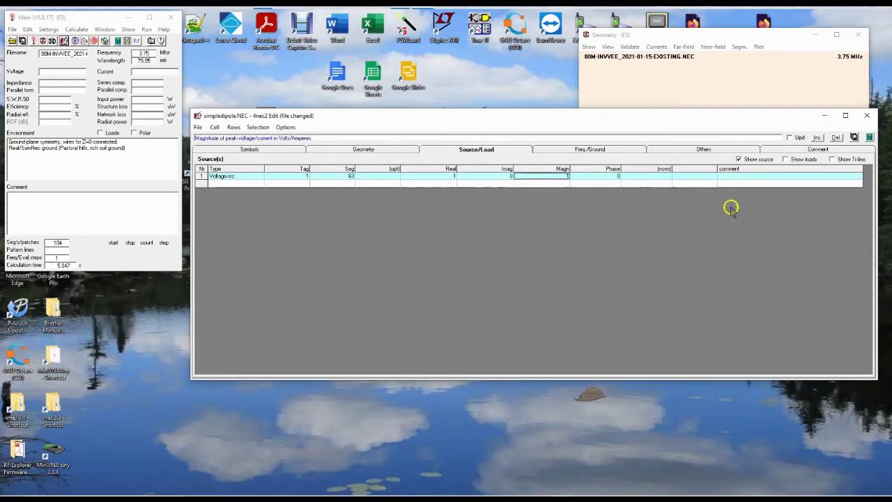
left_click(853, 137)
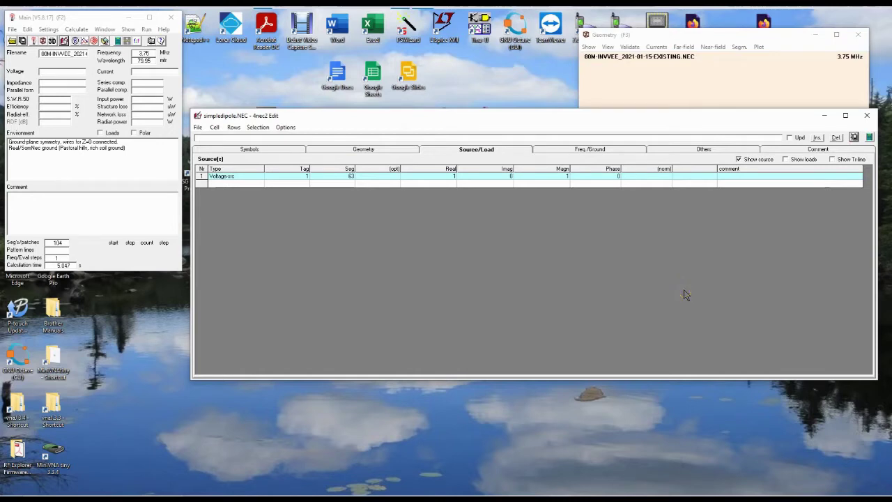
left_click(778, 237)
left_click(744, 246)
Step: Start a calculation of the saved dipole model and select Frequency sweep as the calculation type
left_click(350, 150)
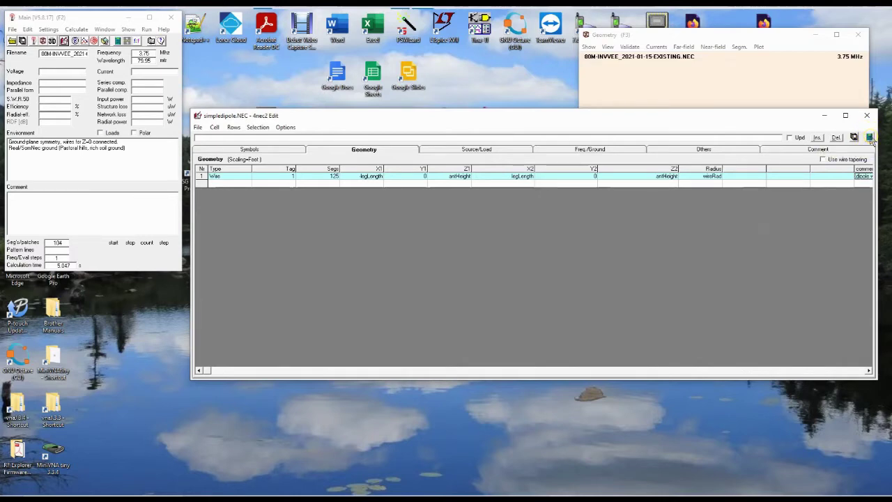
left_click(870, 138)
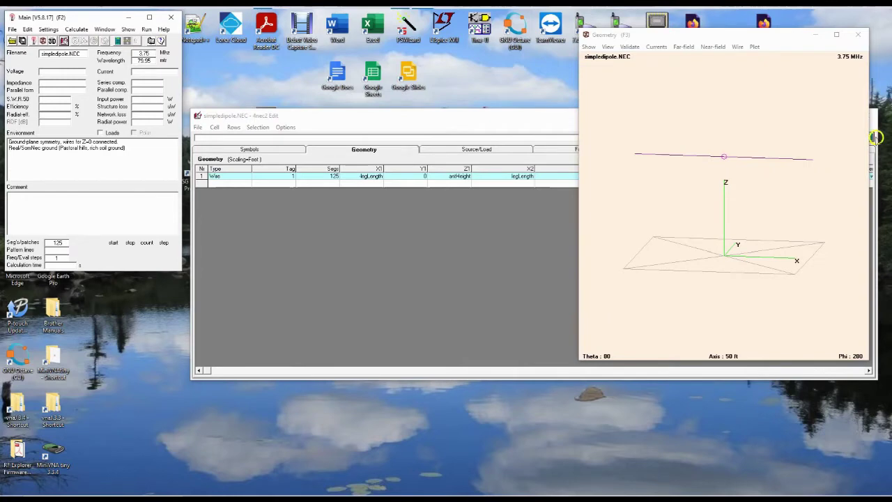
left_click(870, 137)
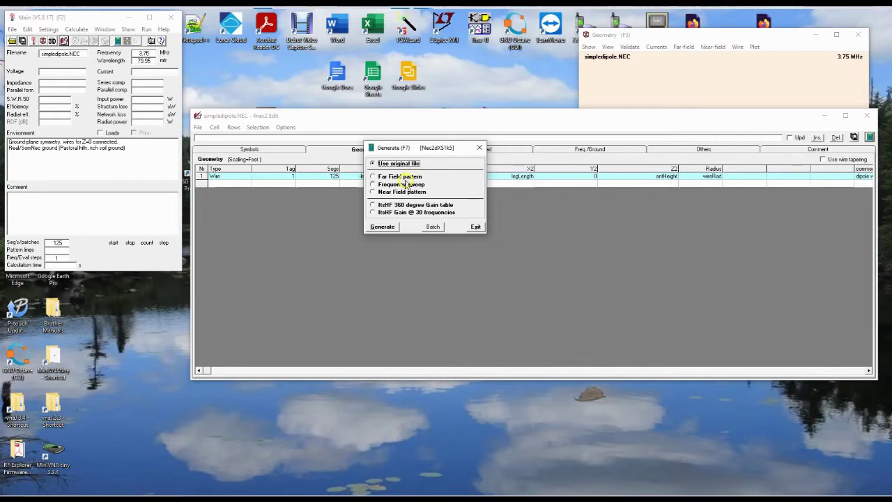
left_click(372, 184)
left_click(372, 184)
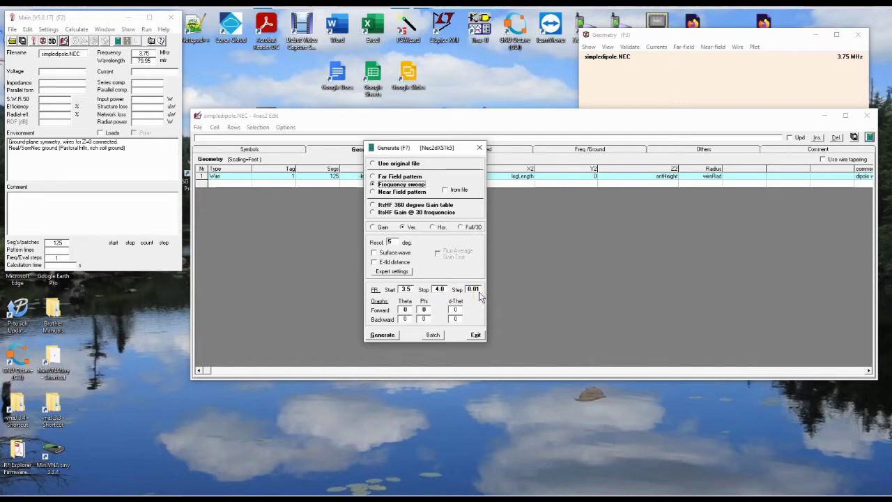
Step: Generate the frequency sweep from 3.5 to 4.0 MHz in 0.01 MHz steps with the vertical pattern
left_click(405, 289)
double_click(404, 290)
left_click_drag(401, 290, 408, 290)
left_click(407, 289)
left_click(439, 289)
left_click_drag(439, 288, 442, 289)
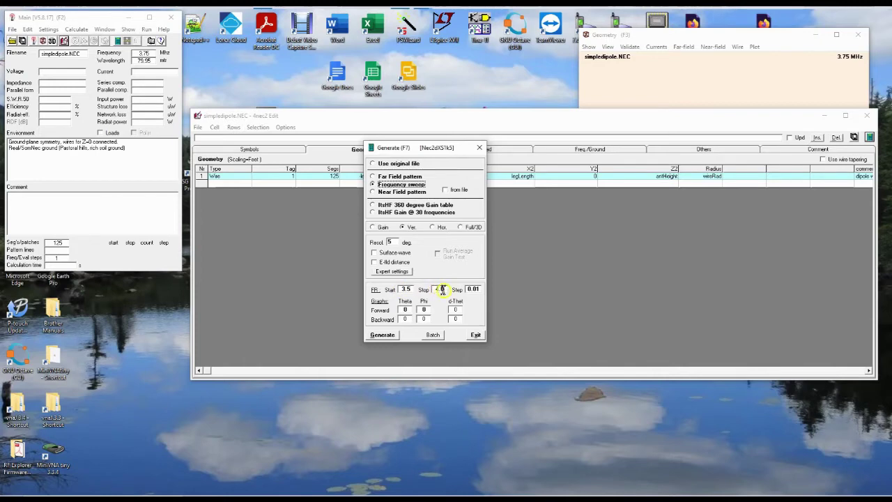
left_click(381, 335)
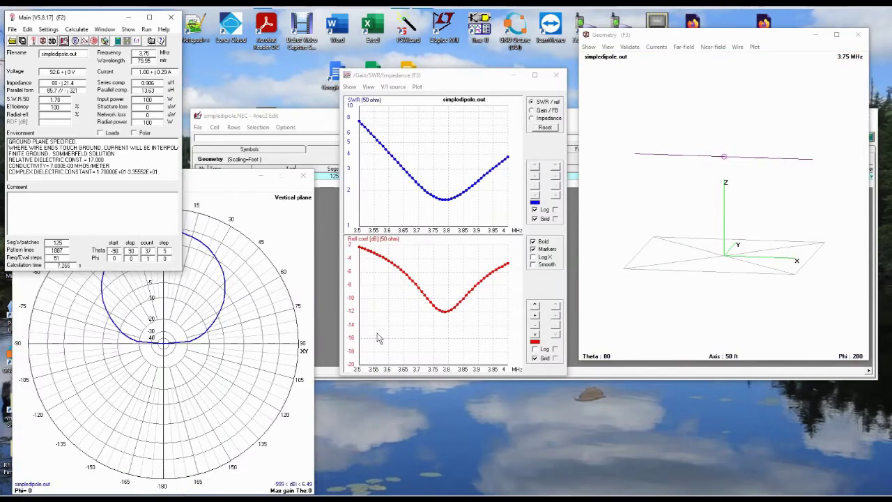
Step: Rotate the 3D geometry view around the dipole, and read the SWR graph at the curve's lowest point
left_click(658, 187)
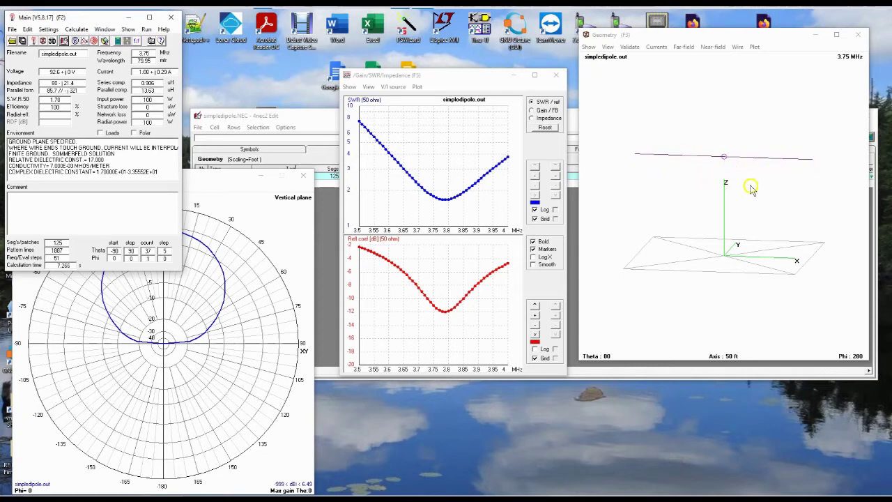
left_click_drag(752, 185, 649, 190)
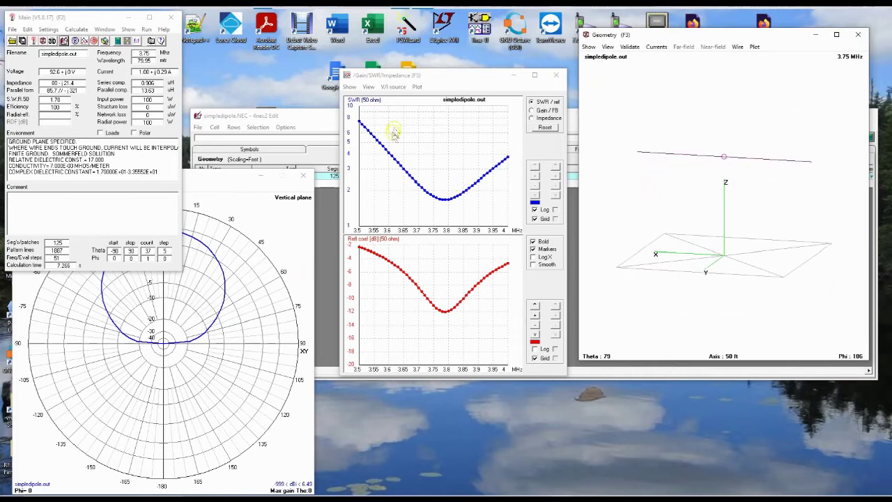
left_click(447, 75)
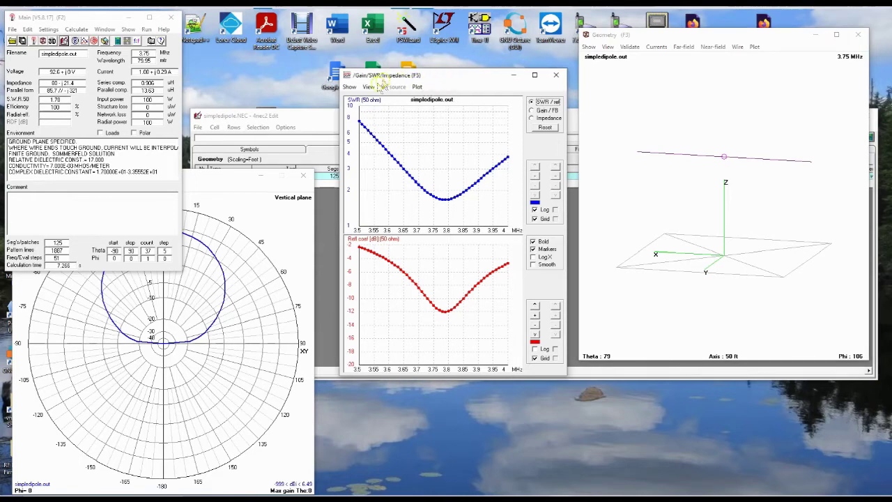
left_click(444, 203)
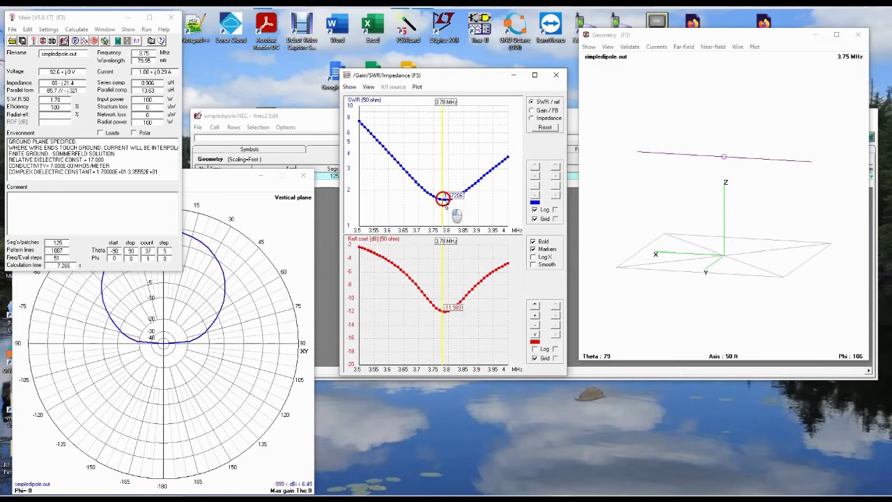
Step: Read the minimum of the SWR curve, and review the leg length, antenna height and wire radius symbols in the model
left_click(446, 203)
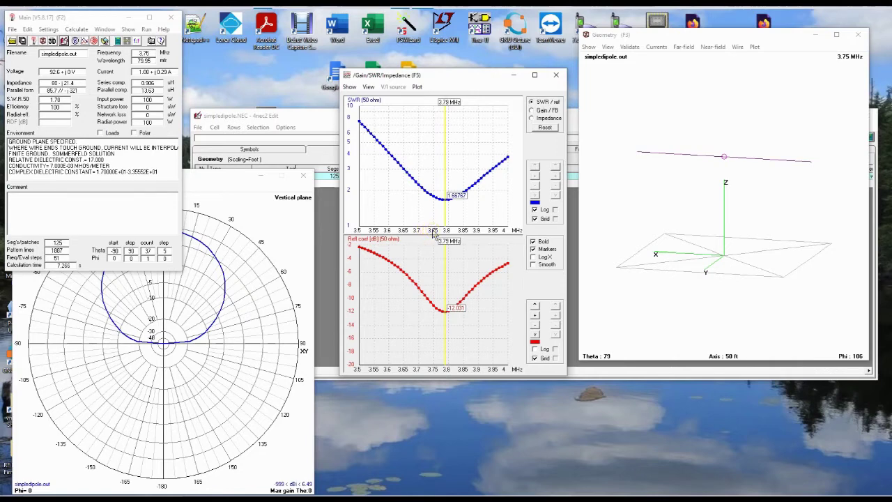
left_click(296, 117)
left_click(230, 148)
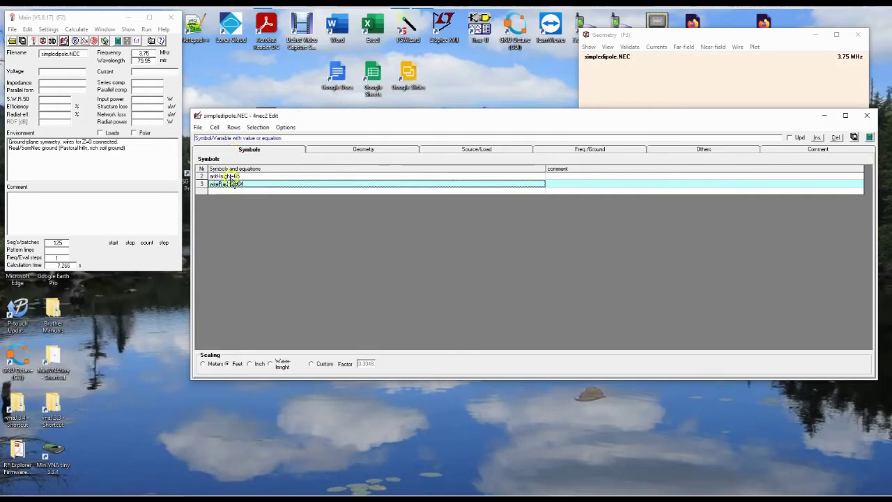
left_click(219, 185)
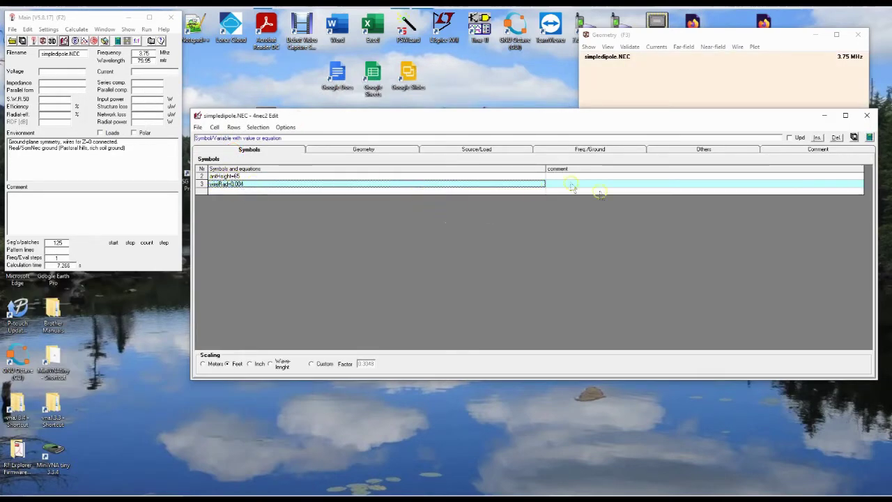
key("Up")
key("Up")
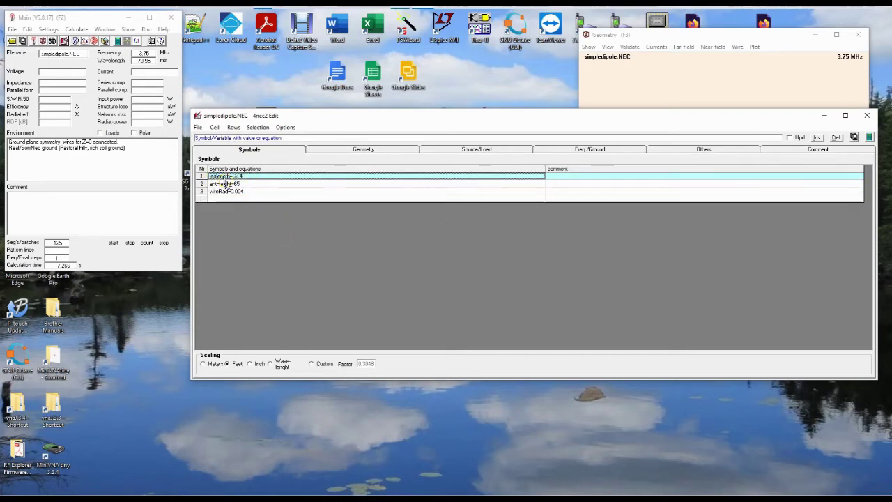
Step: Run the Optimizer on the leglength variable with SWR weighted 100% at 3.75 MHz, and read the final leg length value
left_click(867, 116)
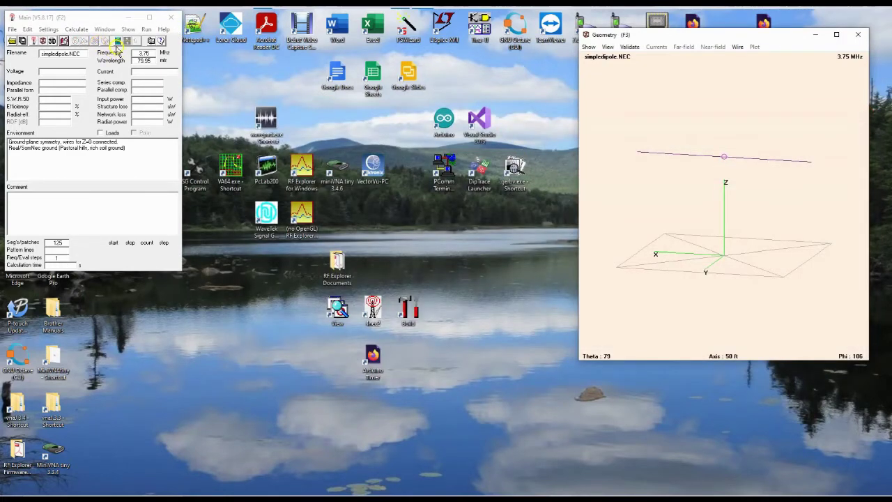
left_click(77, 30)
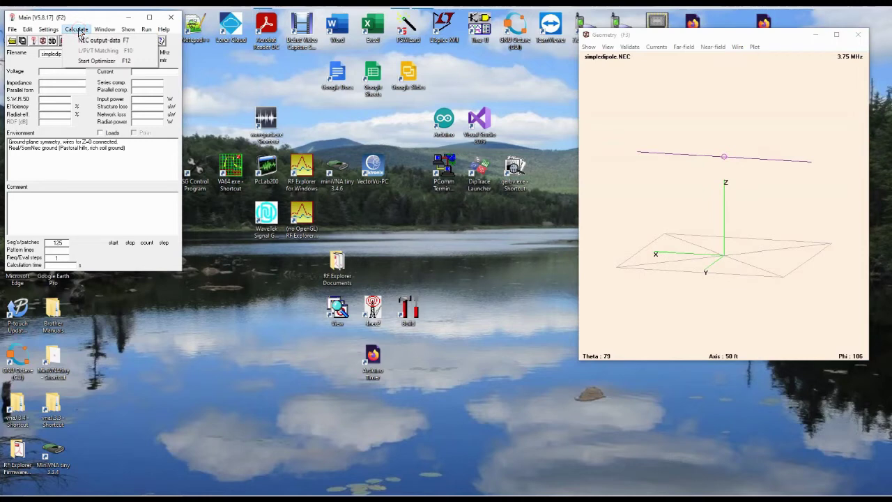
left_click(83, 61)
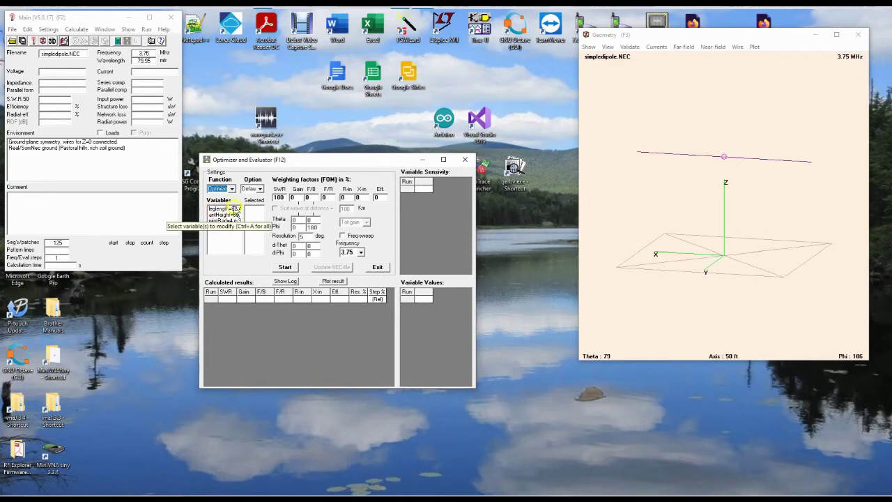
left_click(234, 209)
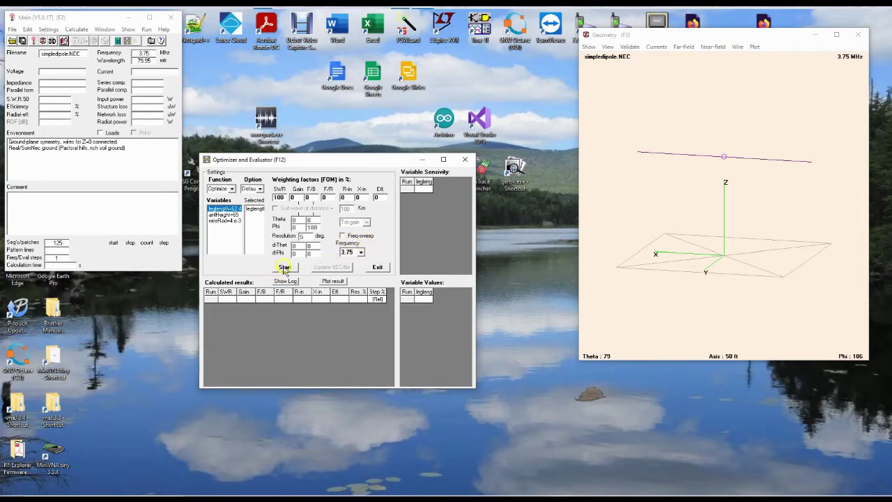
left_click(285, 268)
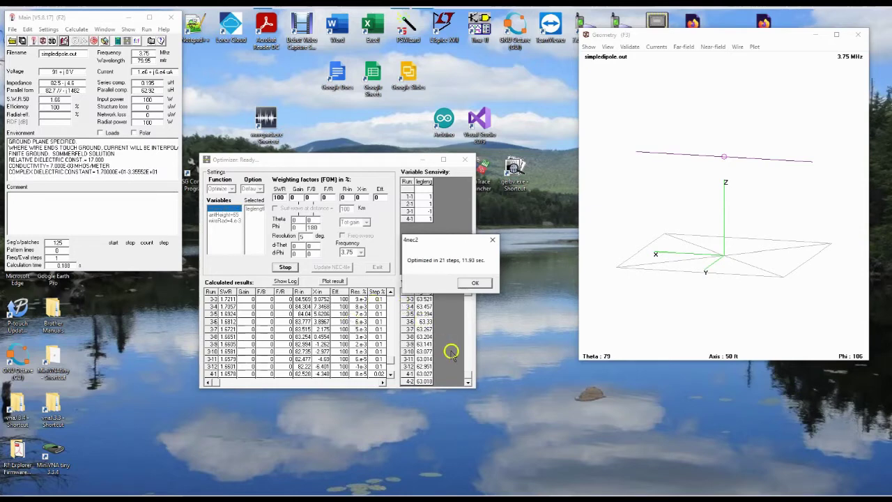
left_click(471, 284)
left_click(408, 383)
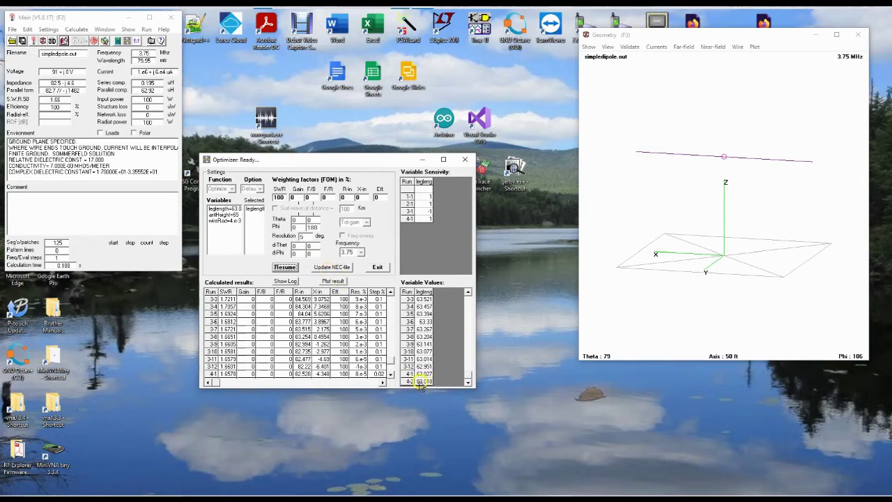
left_click(462, 161)
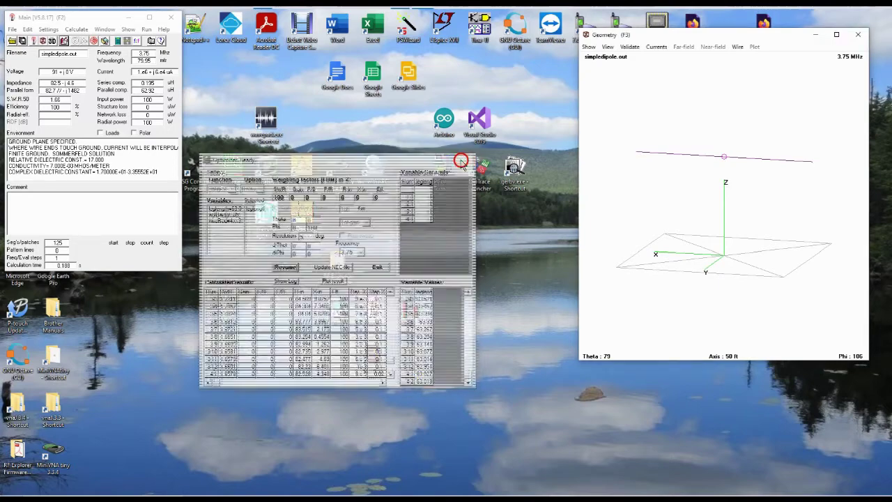
Step: Set the leglength symbol to 63.018 in the model editor and save the model
left_click(64, 40)
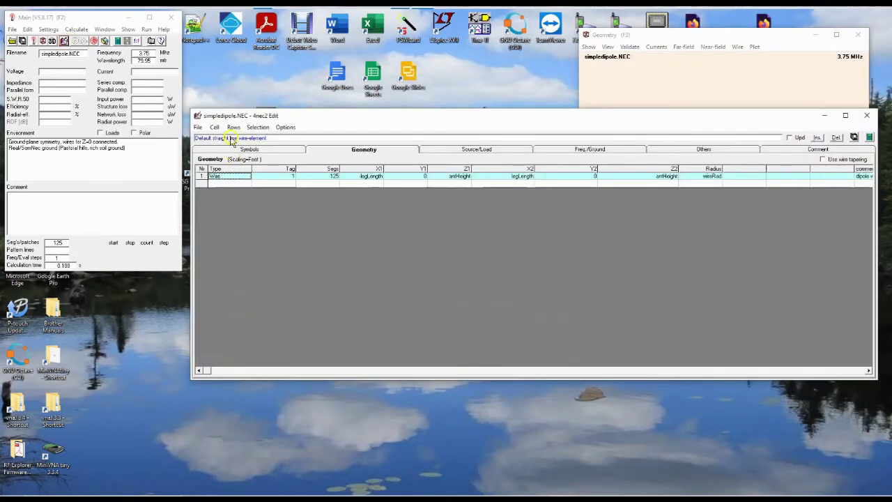
left_click(237, 148)
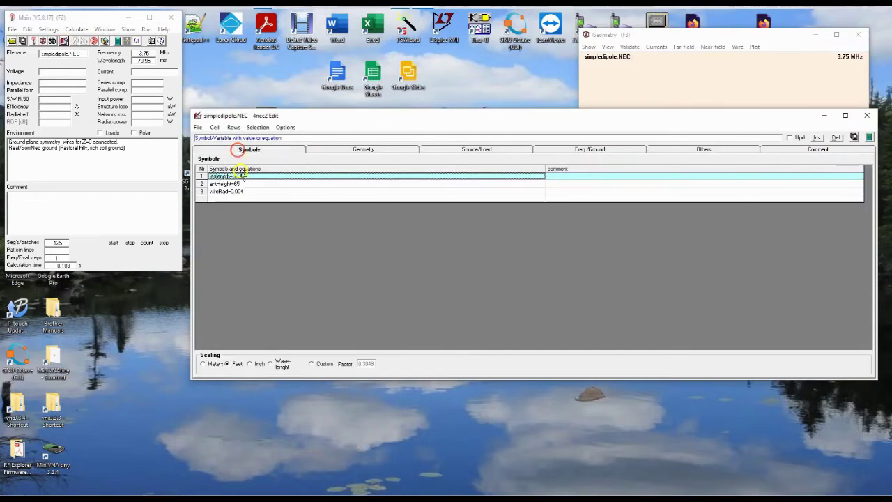
left_click(237, 178)
left_click_drag(229, 177, 244, 176)
type("63")
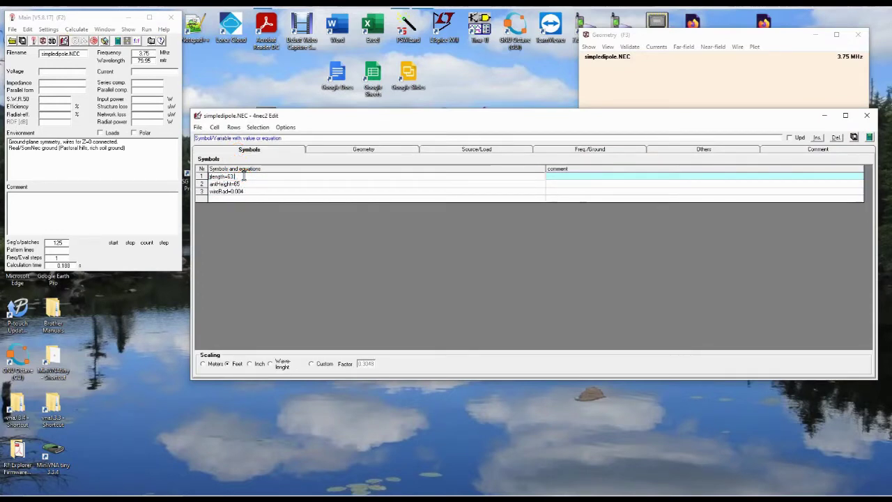
type(".018")
left_click(859, 138)
Step: Generate a vertical frequency sweep from 3.5 to 4.0 MHz in 0.01 MHz steps, and read the SWR at the curve's minimum
left_click(869, 139)
left_click(373, 184)
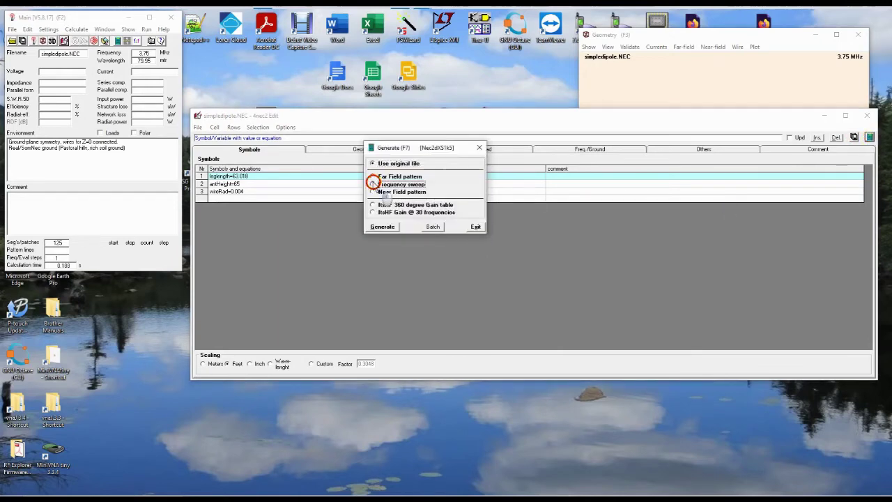
left_click(382, 336)
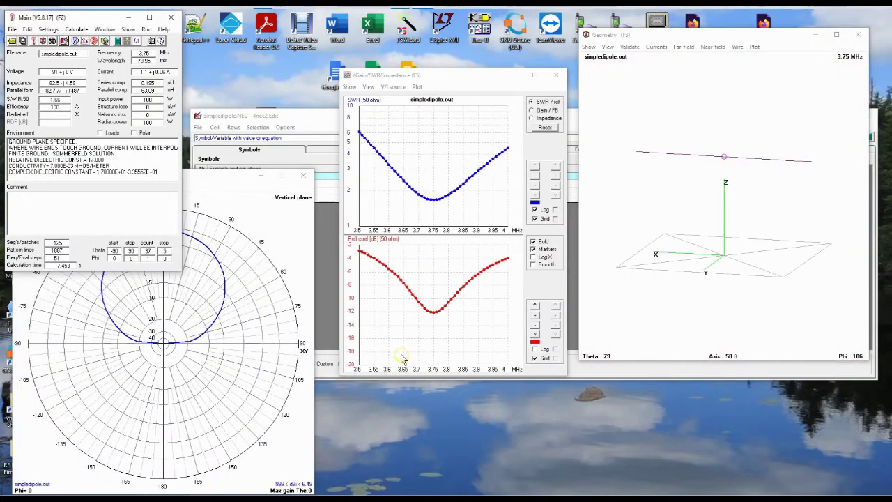
left_click(434, 202)
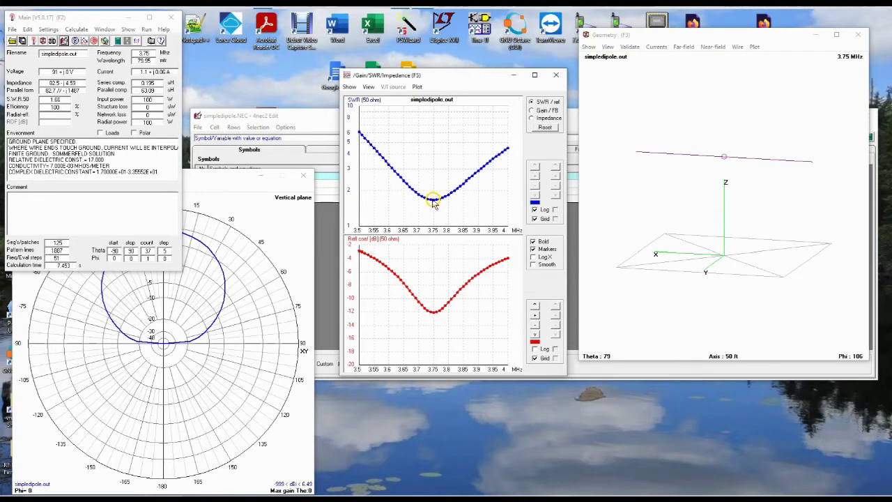
left_click(434, 202)
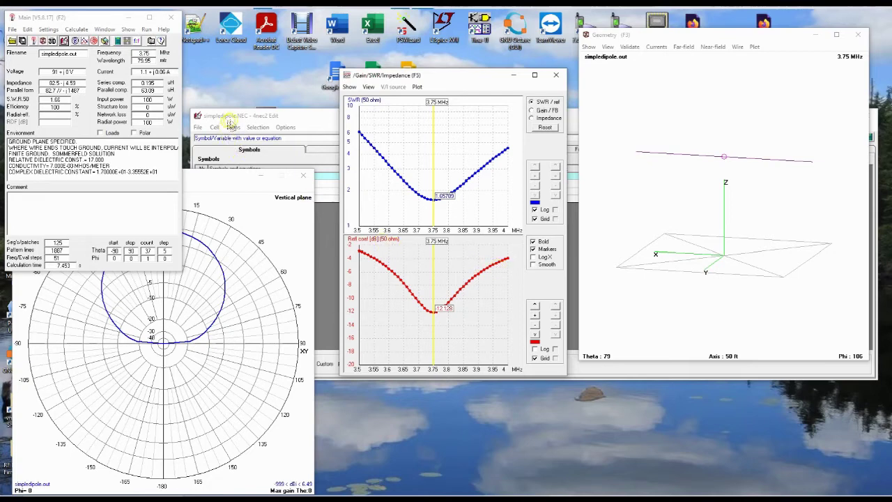
Step: Generate the full far-field pattern at 3.75 MHz with 5-degree resolution, and show the indicator on the vertical-plane plot
left_click(304, 116)
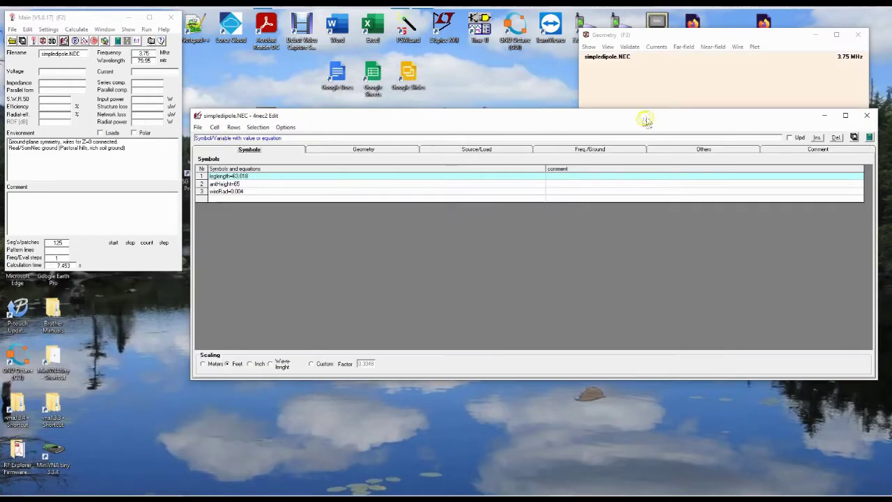
left_click(869, 138)
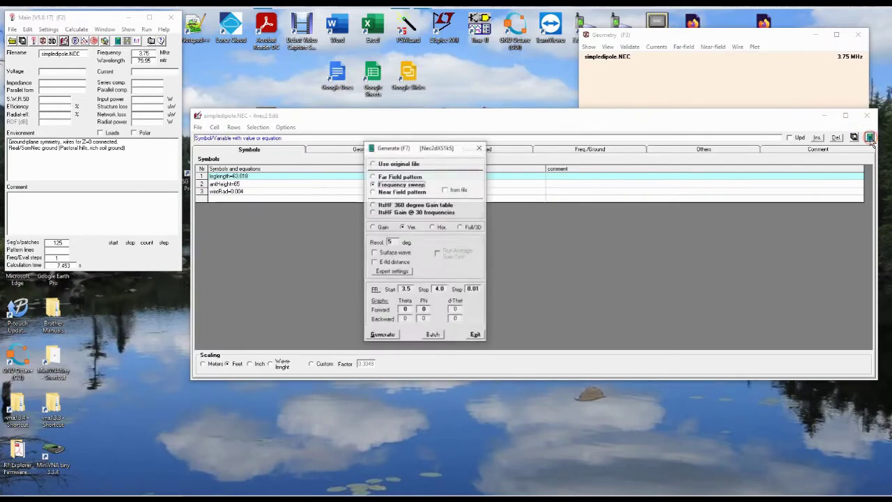
left_click(373, 176)
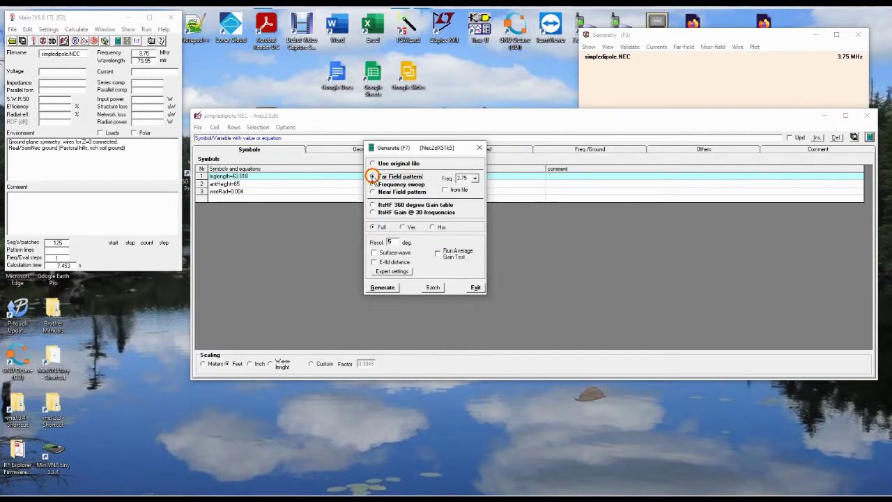
left_click(381, 287)
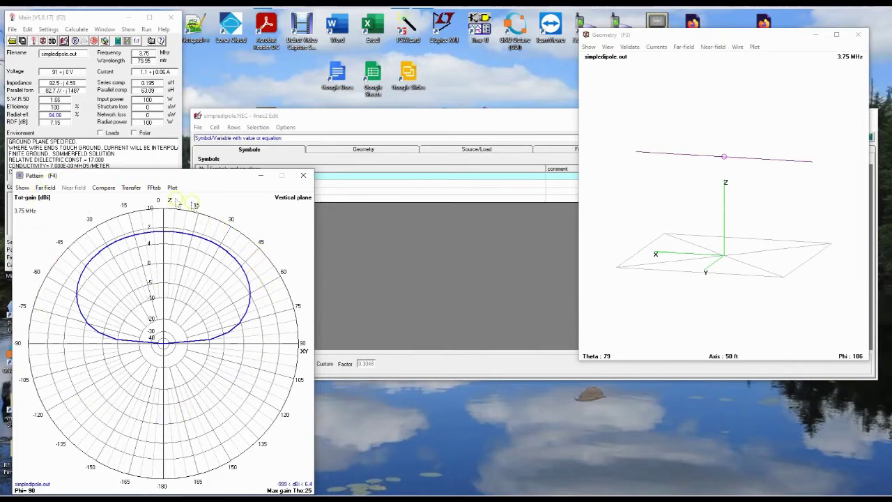
left_click(21, 187)
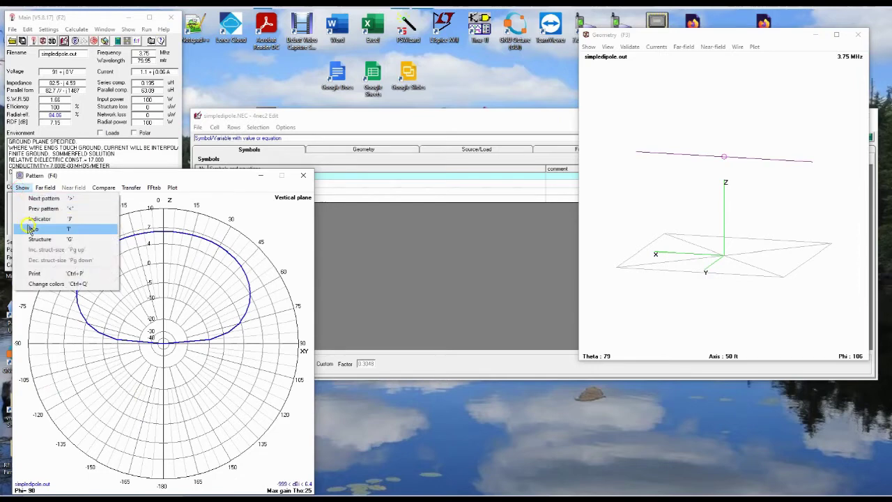
left_click(31, 219)
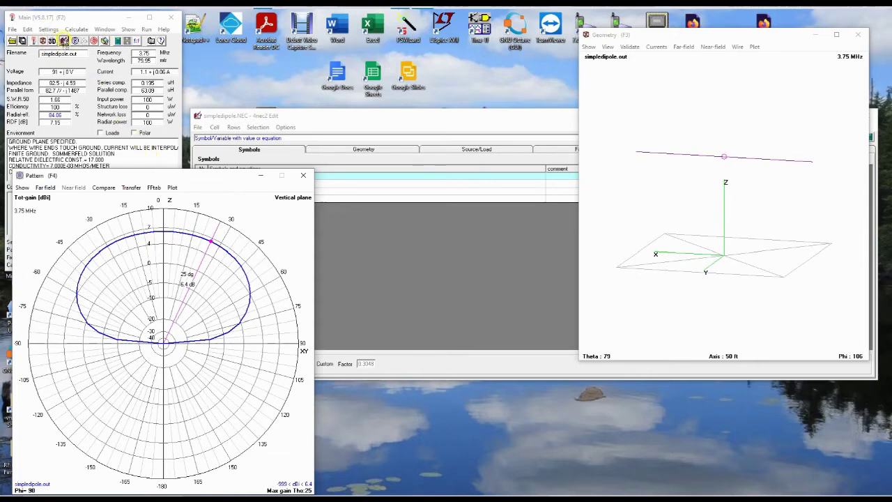
Step: Show the far-field pattern as Multi-color in the 3D Viewer, and rotate the view to examine it around the dipole
left_click(52, 41)
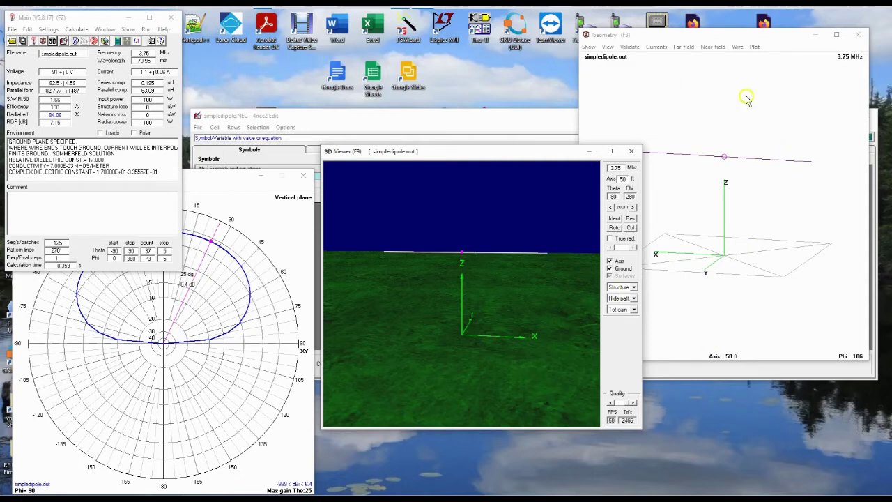
mouse_move(540, 369)
left_mouse_down()
mouse_move(478, 378)
mouse_move(430, 355)
mouse_move(402, 369)
mouse_move(525, 372)
mouse_move(537, 363)
left_mouse_up()
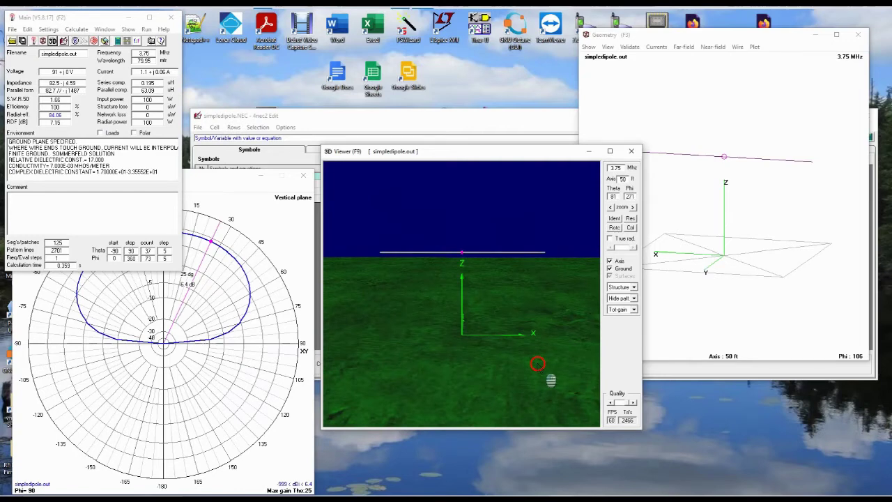
left_click(634, 299)
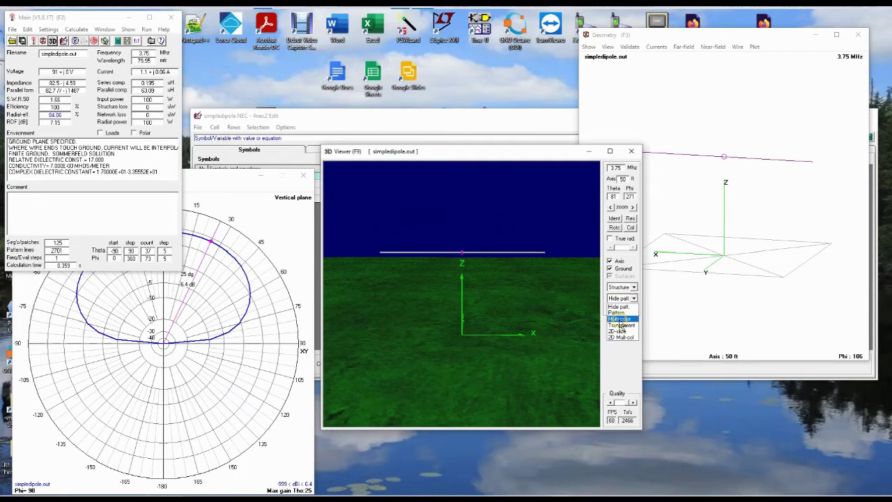
left_click(619, 320)
left_click_drag(534, 332, 483, 332)
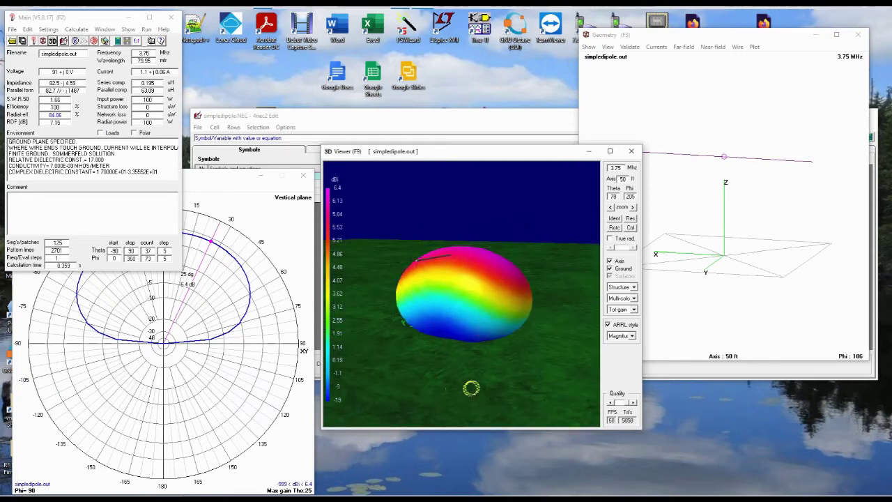
left_click_drag(520, 411, 451, 400)
left_click_drag(396, 371, 490, 386)
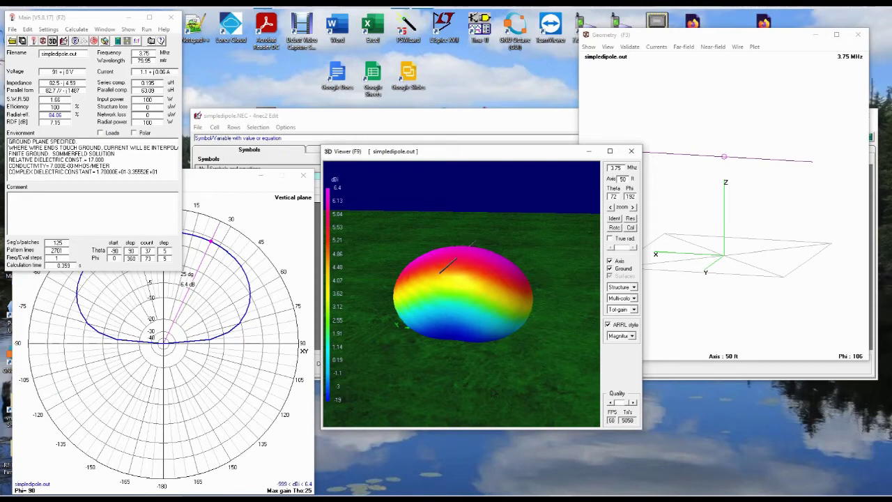
left_click(484, 377)
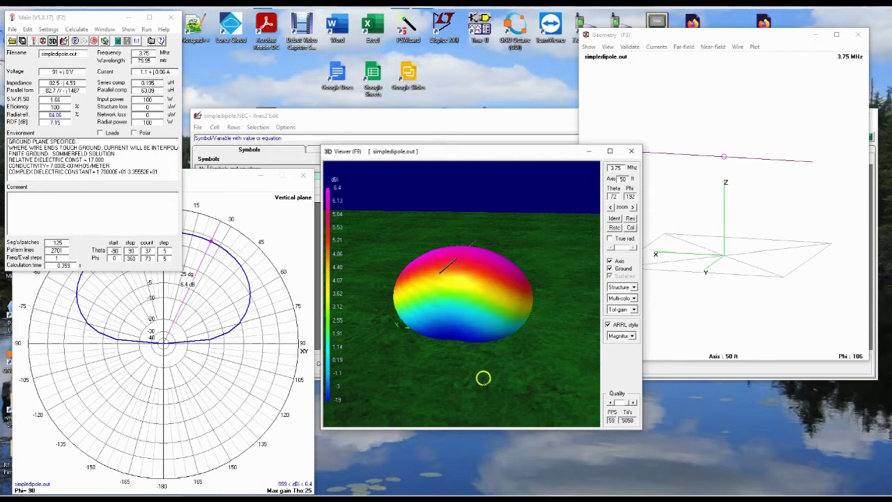
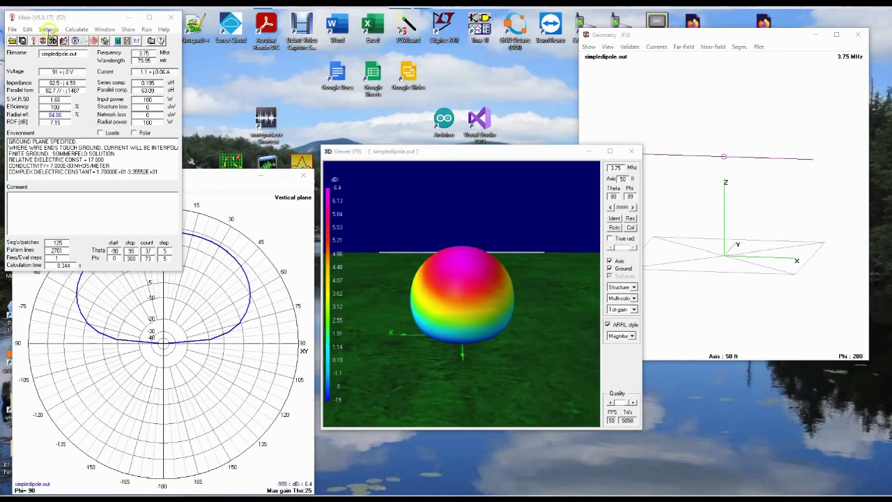
Step: Check the characteristic impedance setting used for the SWR calculation
left_click(46, 29)
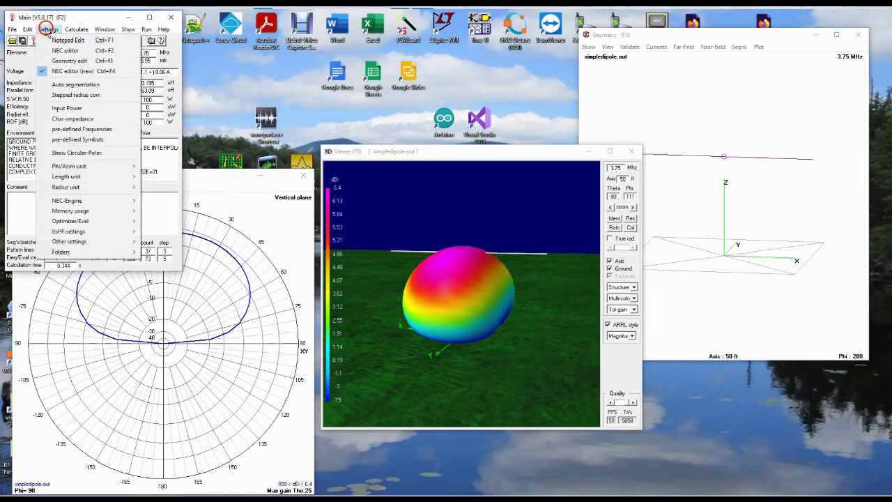
left_click(62, 120)
left_click(506, 168)
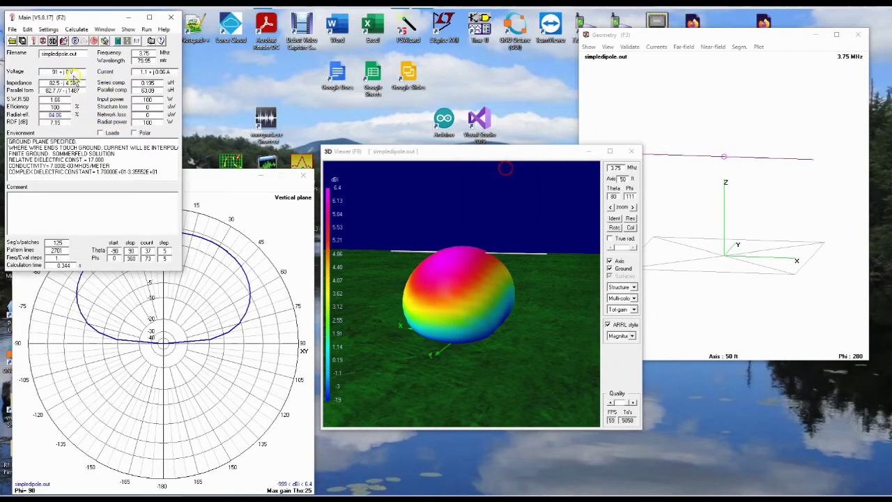
Step: Start a new, empty antenna model in the editor and save it as simpleInvertedVee in the models folder
left_click(62, 40)
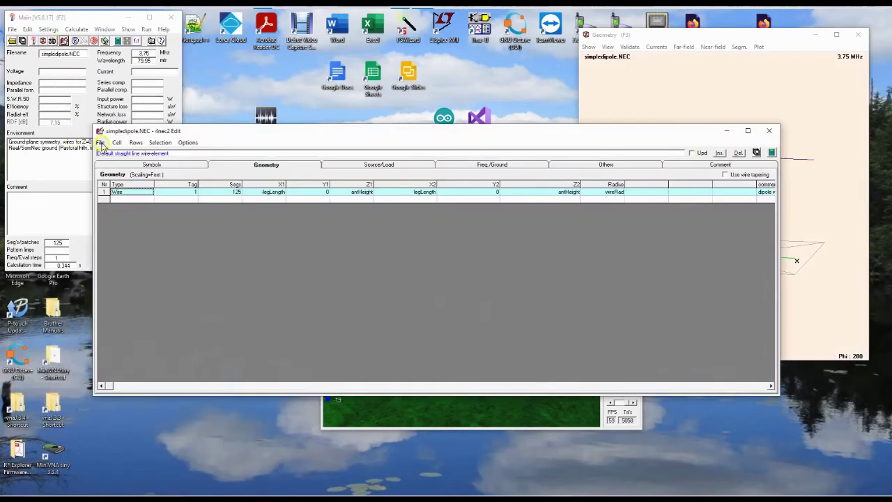
left_click(101, 142)
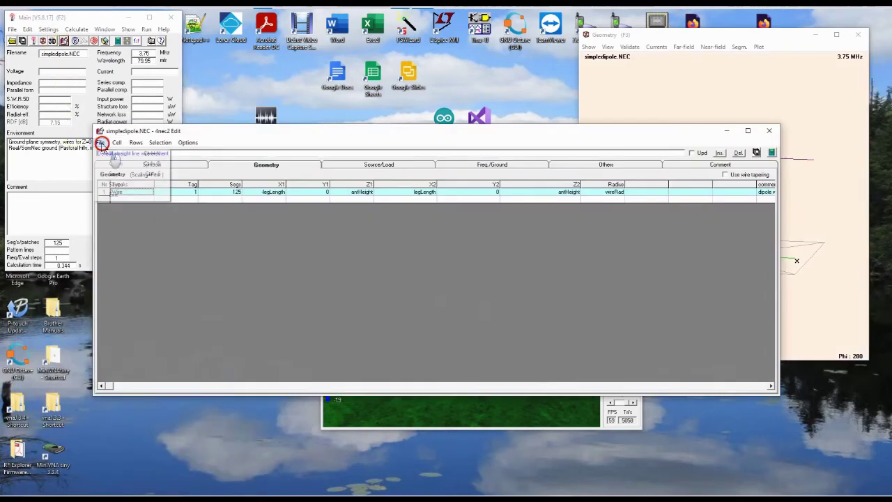
left_click(118, 157)
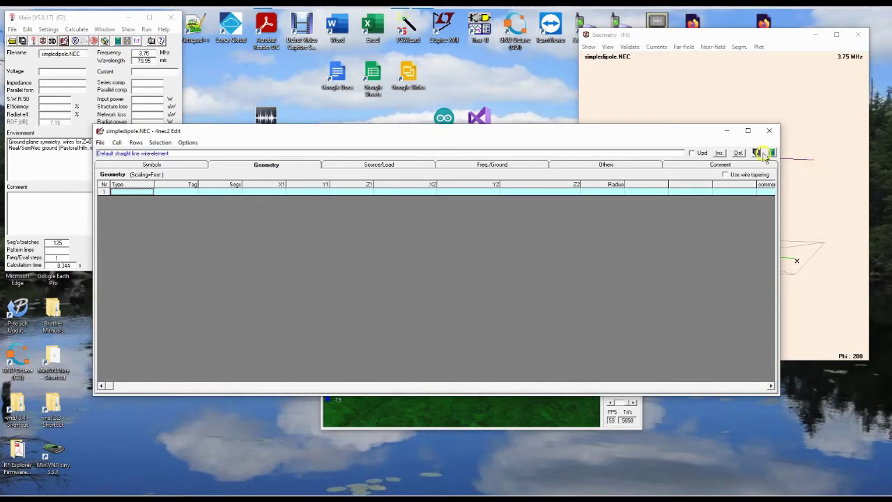
left_click(99, 142)
left_click(117, 184)
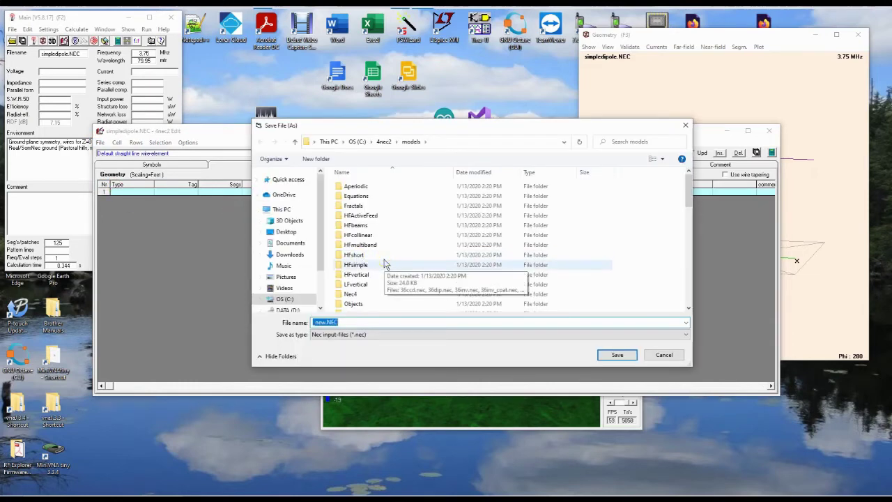
type("simple")
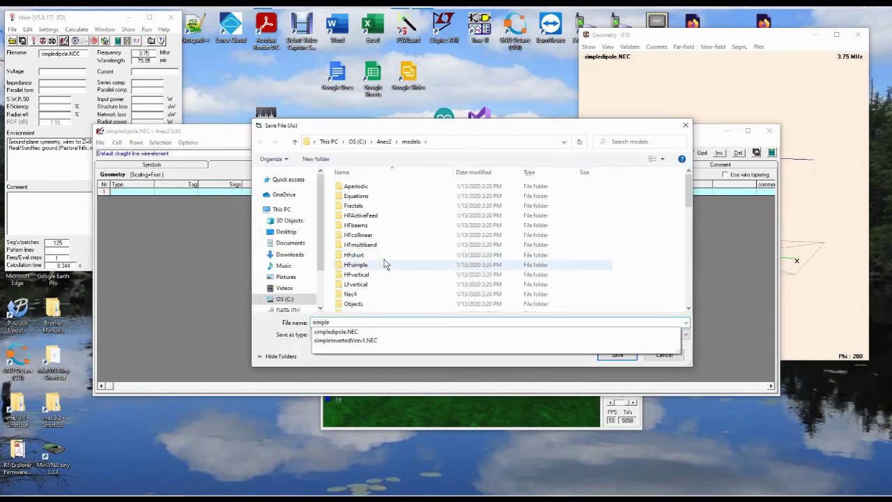
type("Inverte")
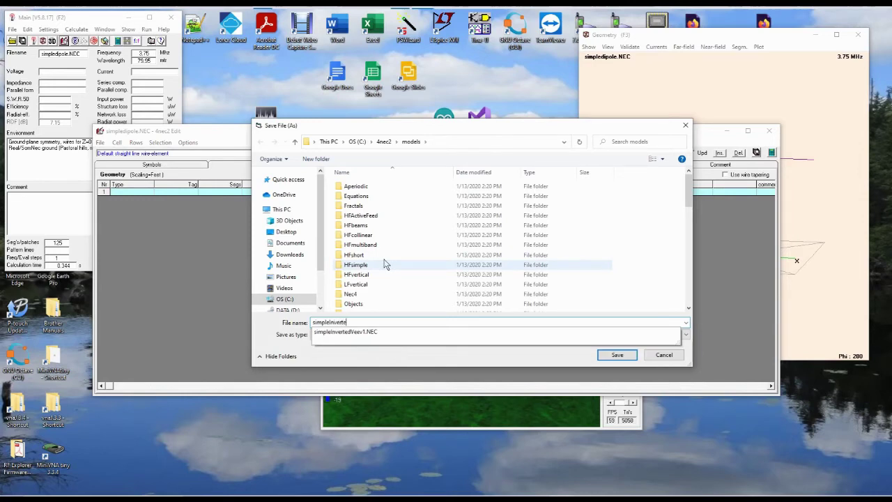
type("dVee")
left_click(604, 355)
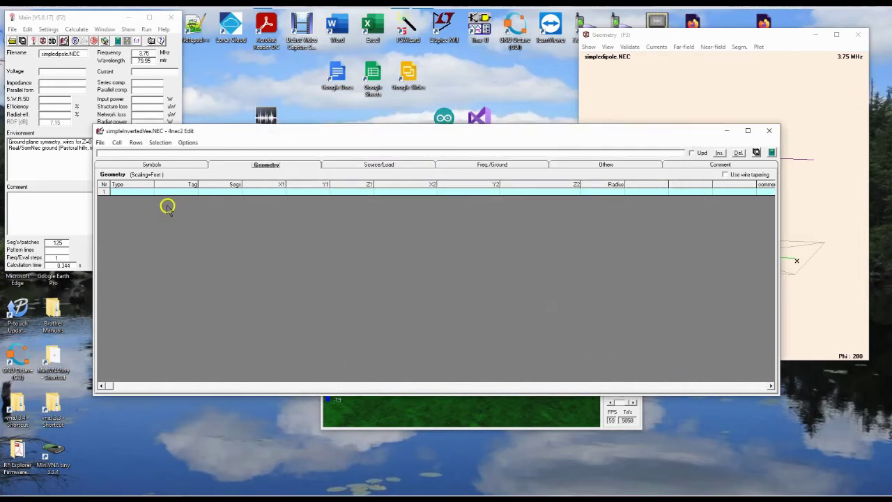
Step: Set the new model's scaling to feet and its frequency to 3.785 MHz
left_click(142, 167)
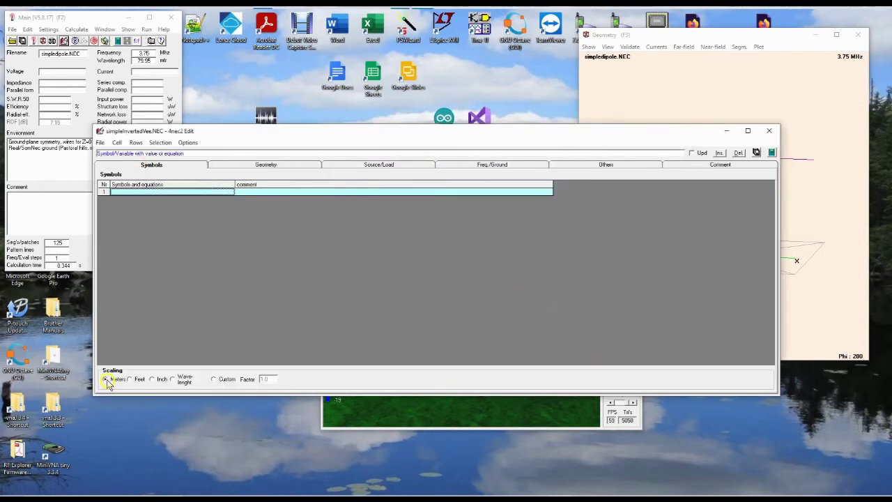
left_click(130, 380)
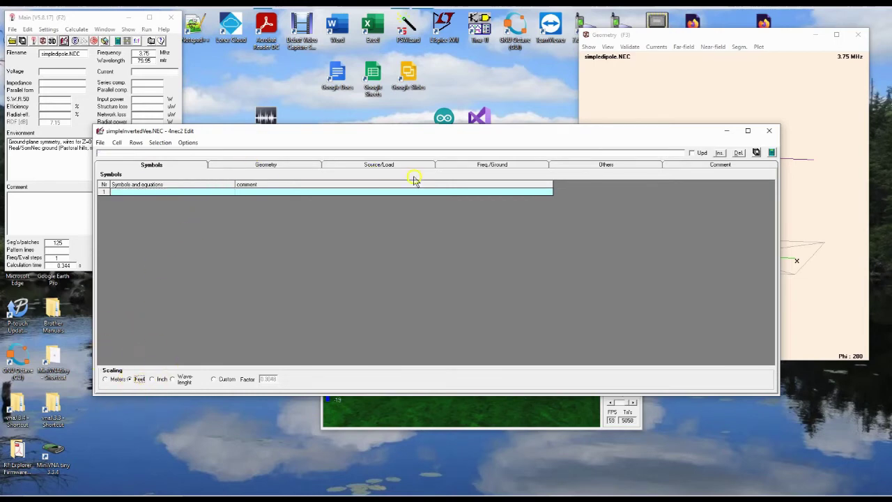
left_click(472, 166)
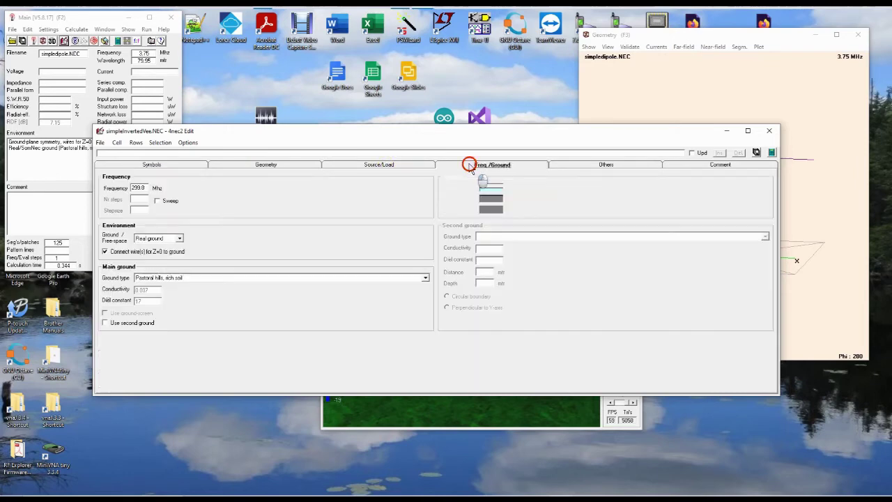
left_click(133, 187)
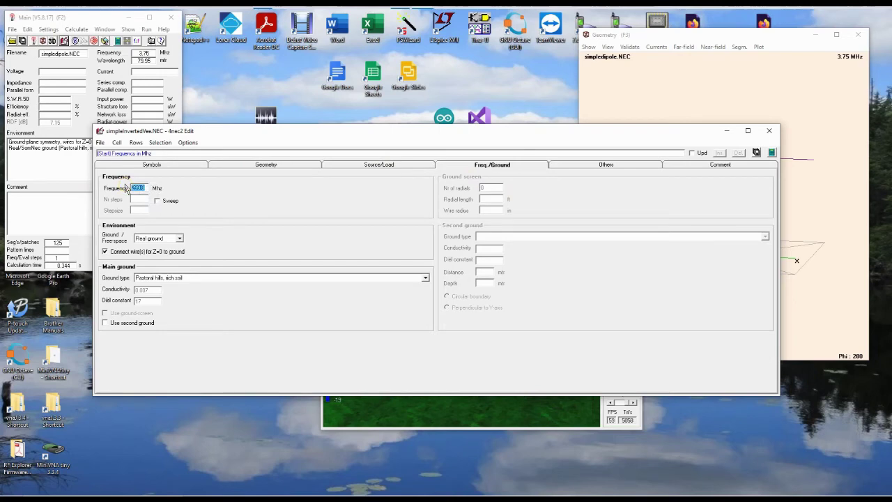
type("3")
type(".78")
type("5")
Step: Define the symbols apex=65 and legLength=62.4 for the inverted vee
left_click(150, 165)
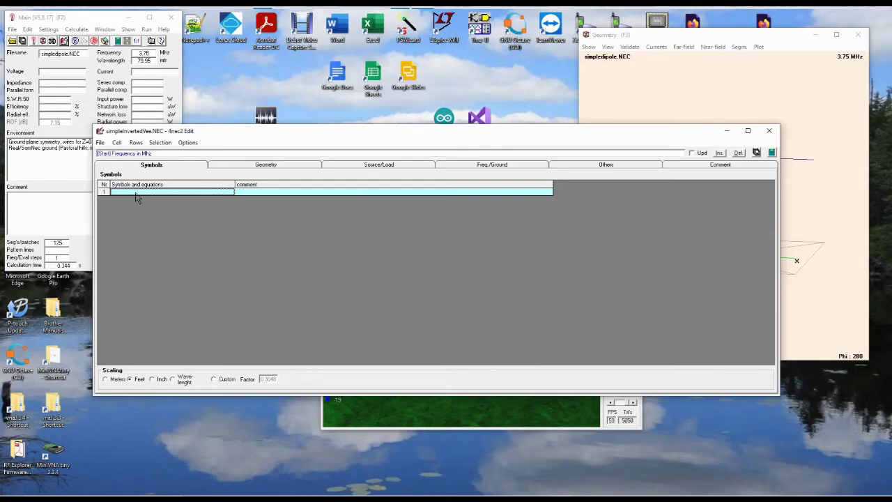
type("sd")
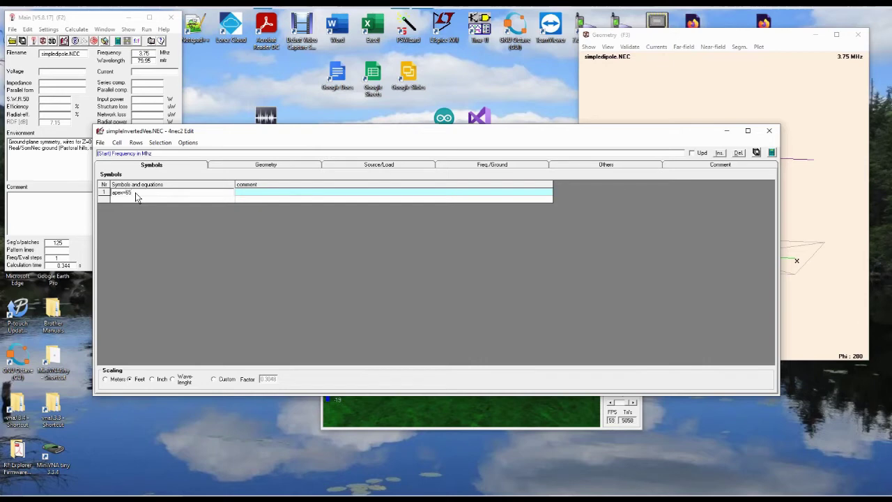
key("Return")
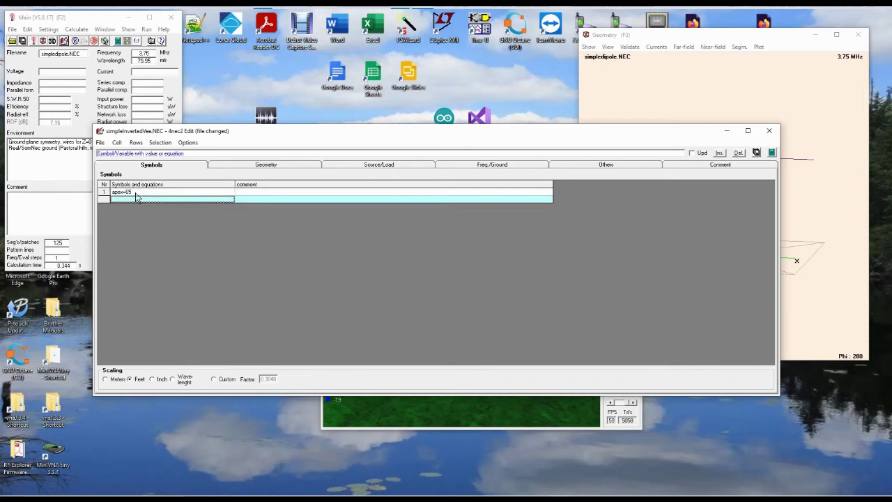
type("legLength=6")
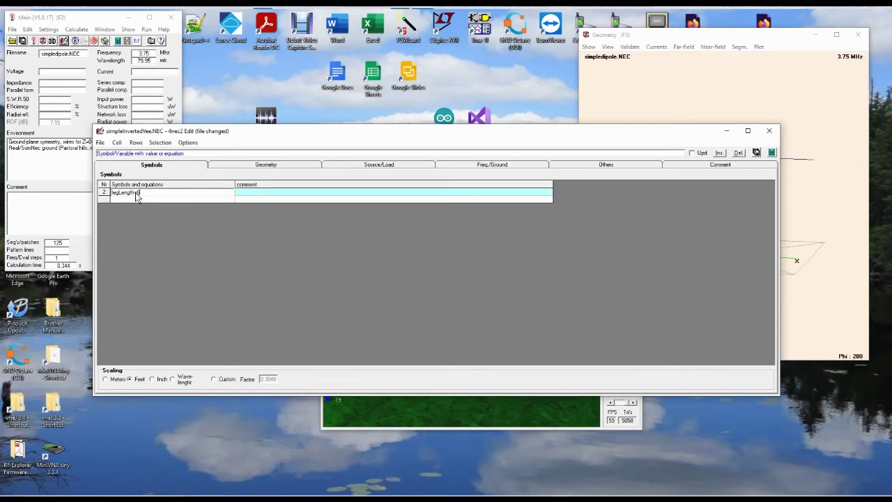
type("2.4")
key("Return")
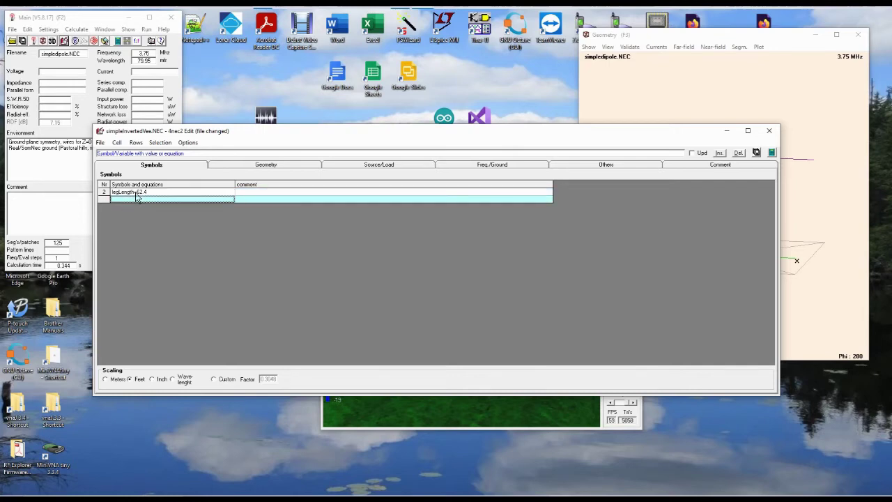
Step: Add a symbol for the source wire's length, sourceLength=1
type("sourceL")
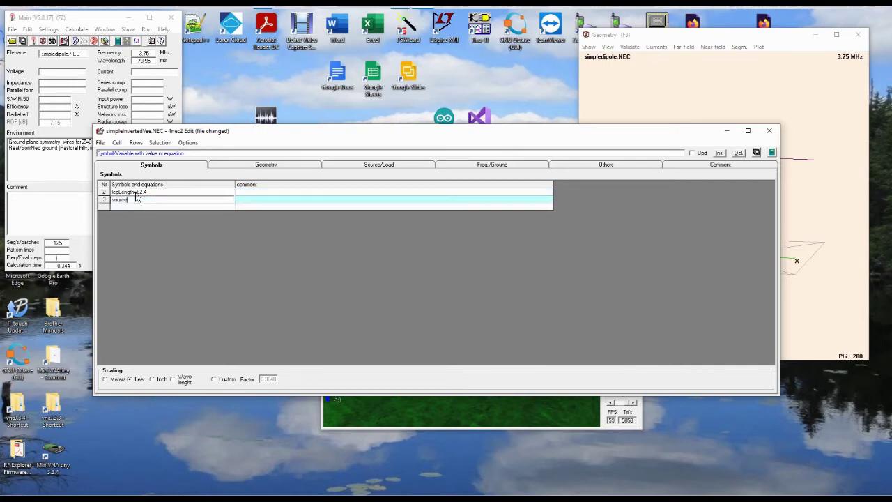
type("ength")
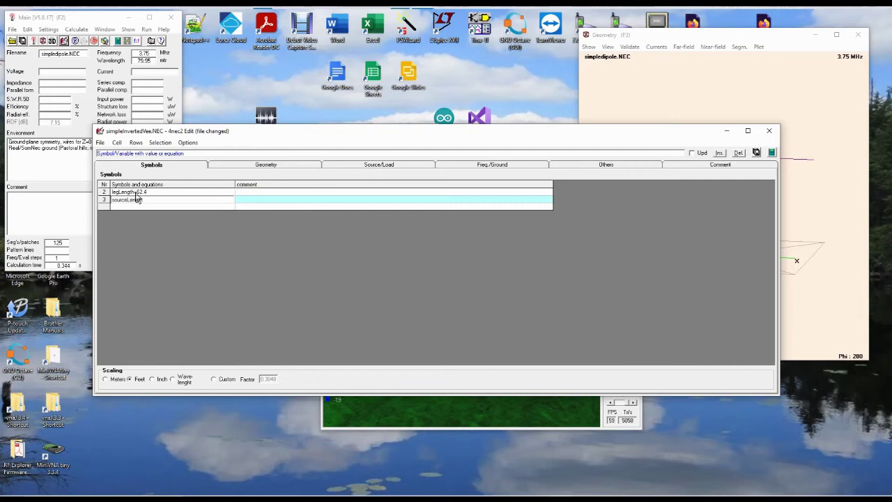
type("=1")
key("Return")
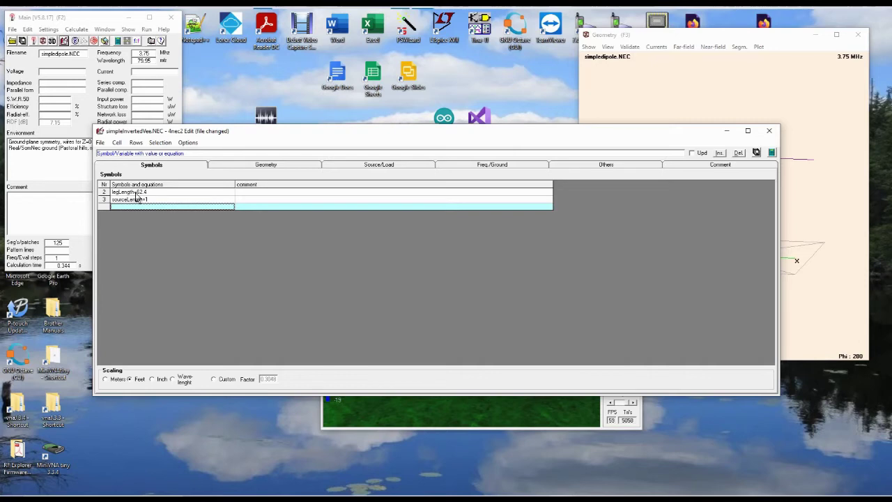
Step: Add the equation Xmax=(0.707*legLength)+(sourceLength/2) for the horizontal extent of each leg end
type("Xmax")
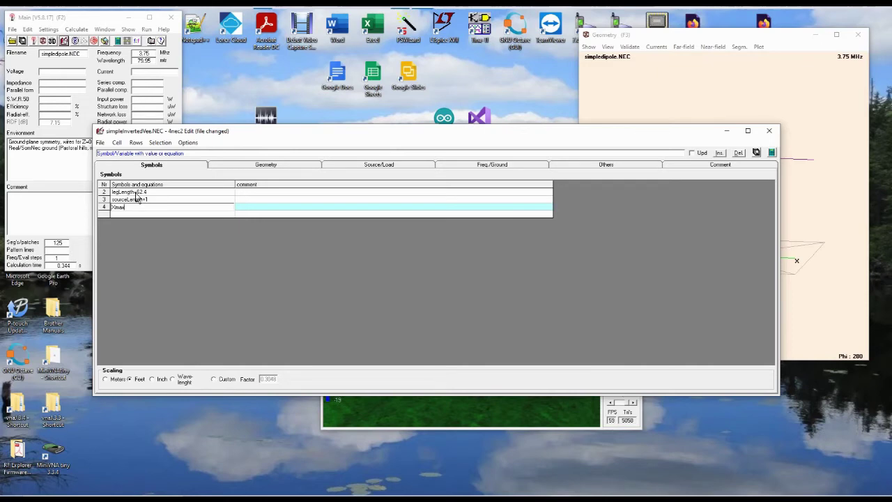
type("=")
type("(0.7071*legLength")
type(")+sourceLength/2")
key("Delete")
key("Return")
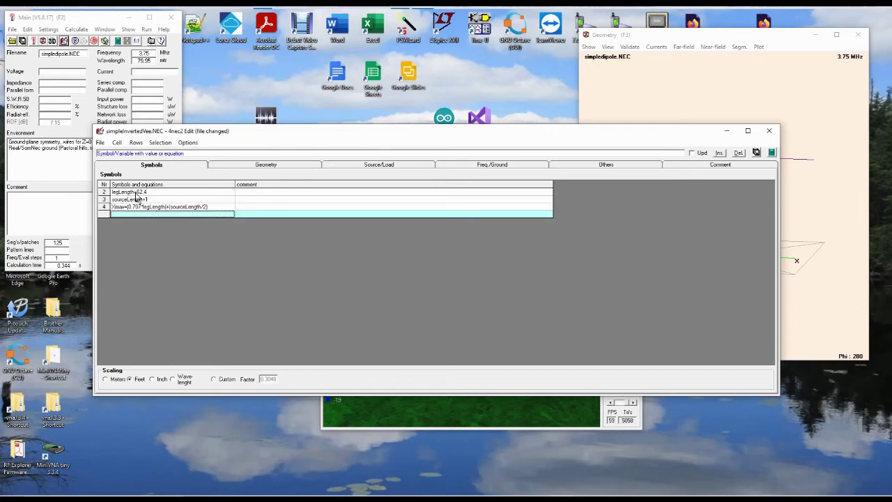
Step: Add the leg-end height equation Zmin=apex-(0.707*legLength) and the wire radius symbol wireRad=0.004
type("Zmin")
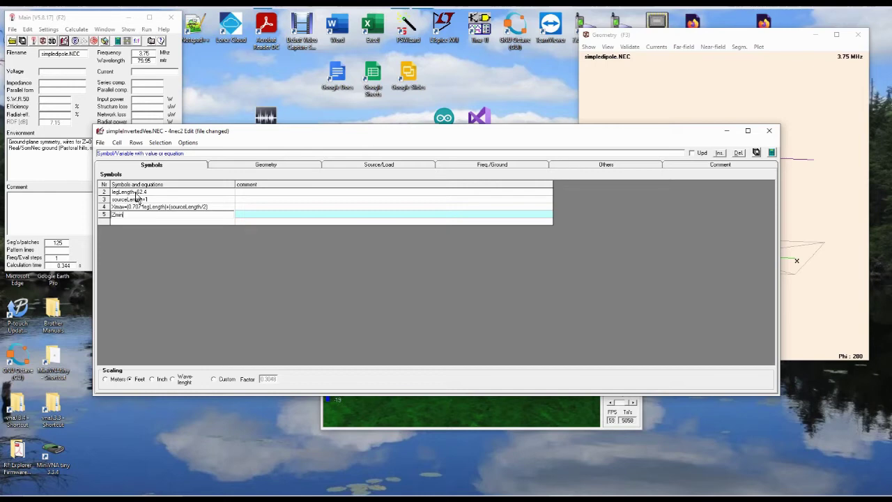
type("=apex-(0.707*legLength)")
key("Return")
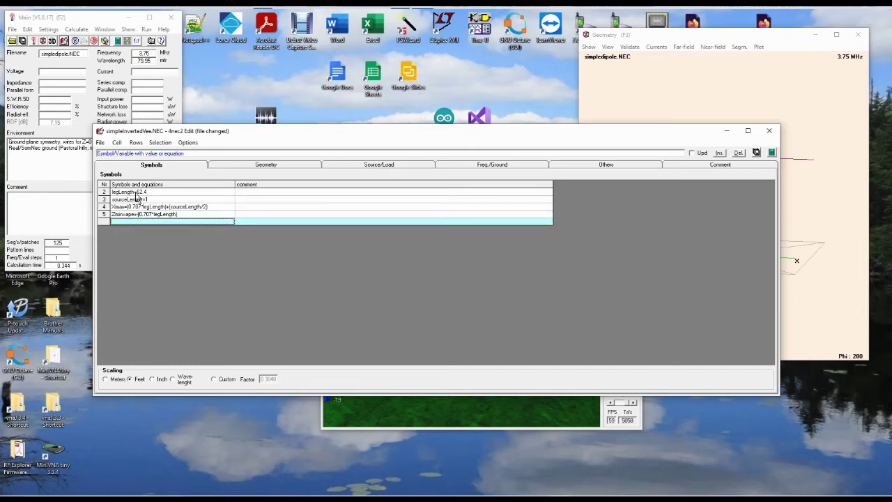
type("wire")
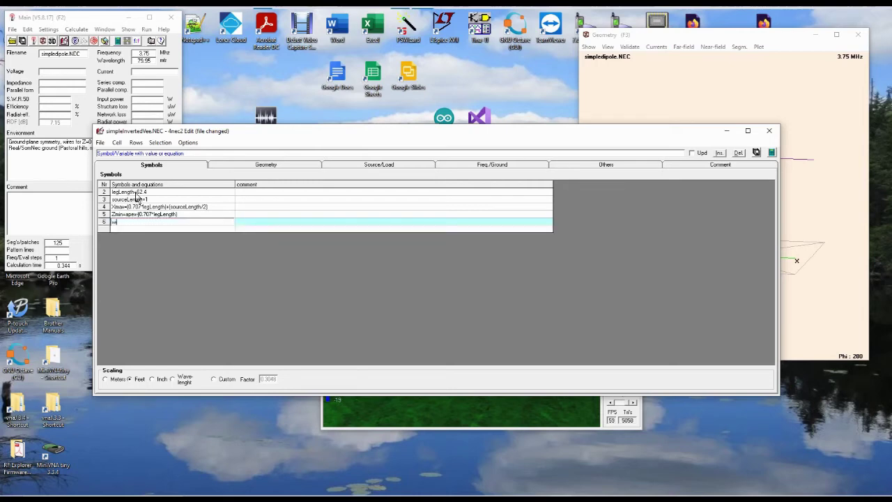
type("ad=0.004")
key("Up")
key("Up")
key("Up")
key("Up")
key("Up")
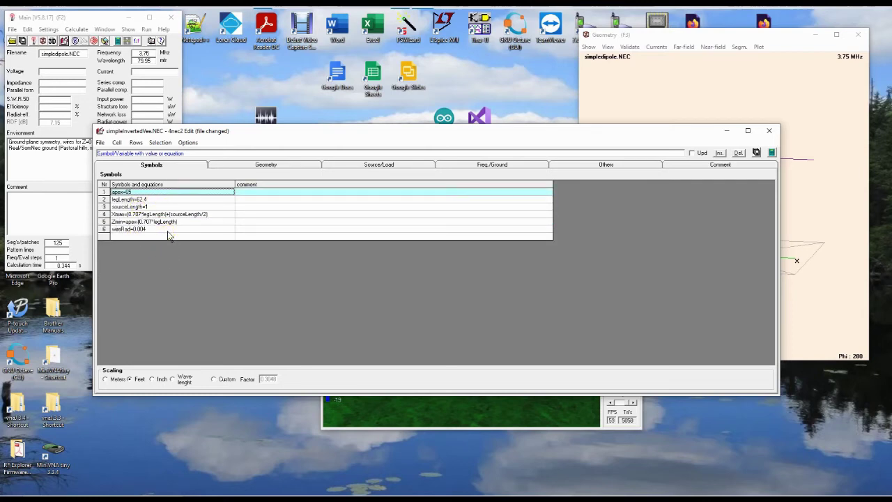
Step: Add a first wire to the geometry with tag 1 and 62 segments
left_click(244, 165)
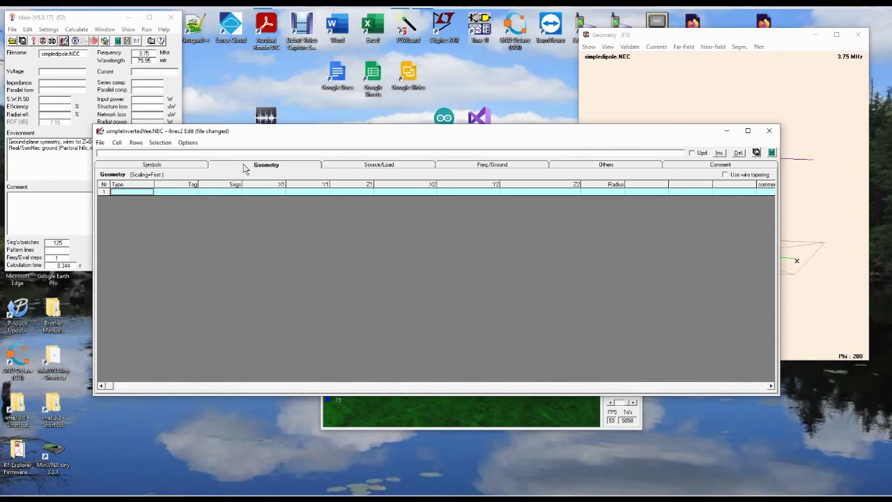
left_click(133, 190)
left_click(178, 197)
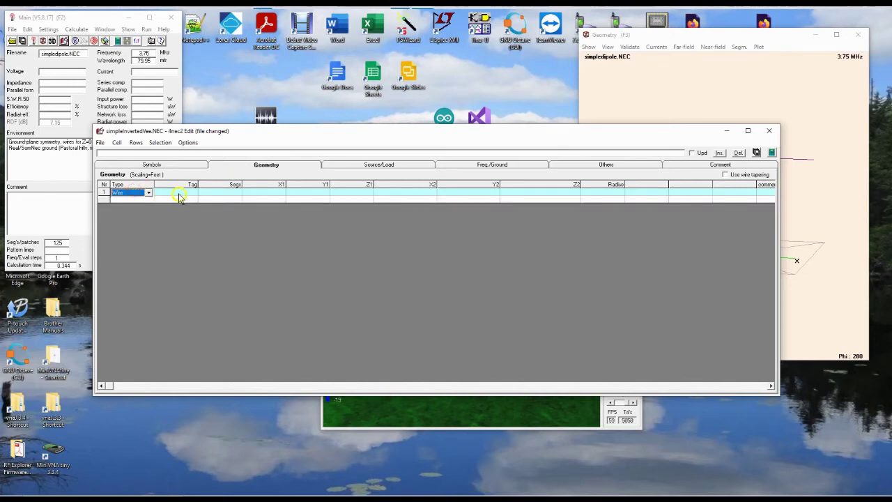
left_click(188, 193)
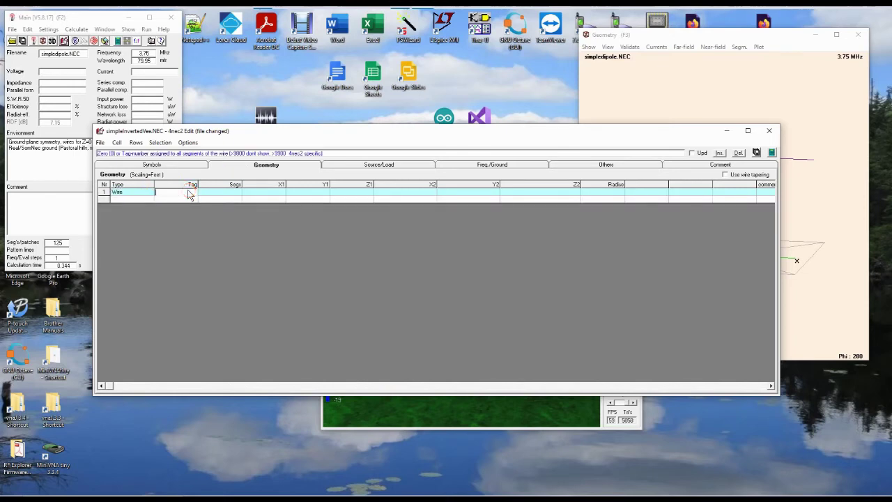
type("1")
left_click(229, 195)
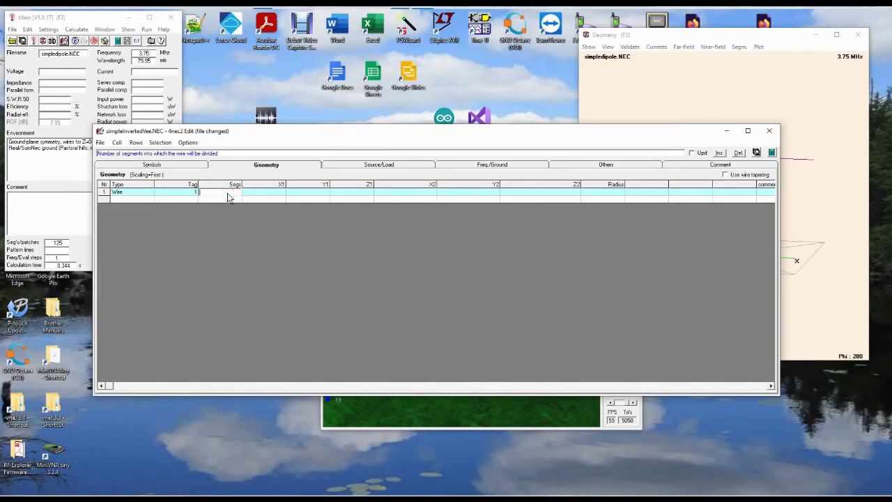
type("62")
key("Tab")
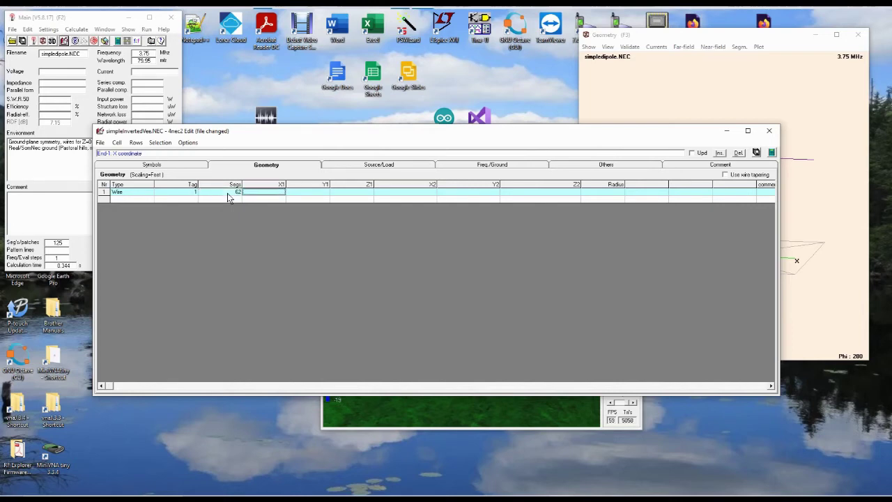
Step: Set the first end of wire 1 to X1 -Xmax, Y1 0 and Z1 Zmin
key("F2")
type("-Xmax")
key("Tab")
type("0")
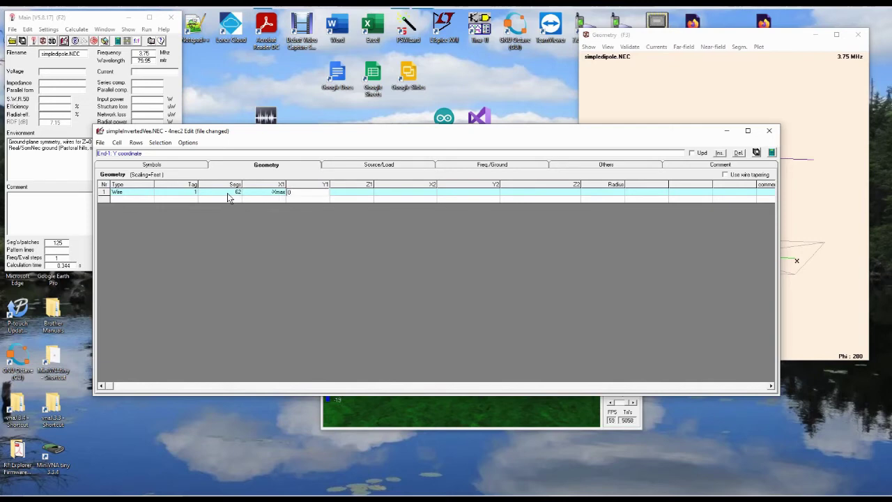
key("Tab")
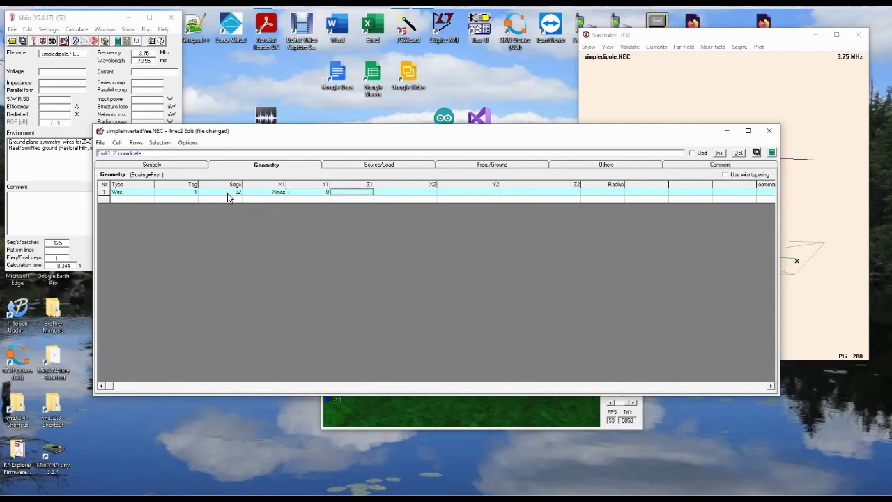
type("Zmin")
key("Tab")
Step: Set the second end of wire 1 to X2 -sourceLength/2, Y2 0 and Z2 apex
type("-source")
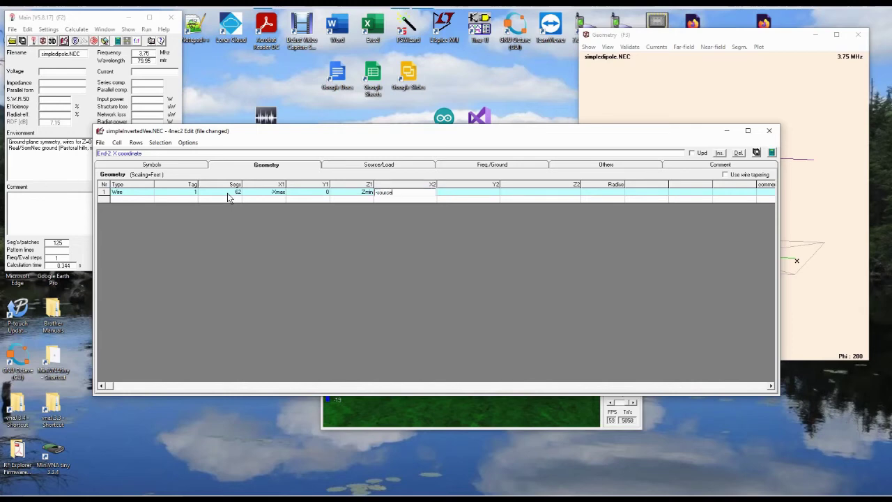
type("Length/2")
key("Tab")
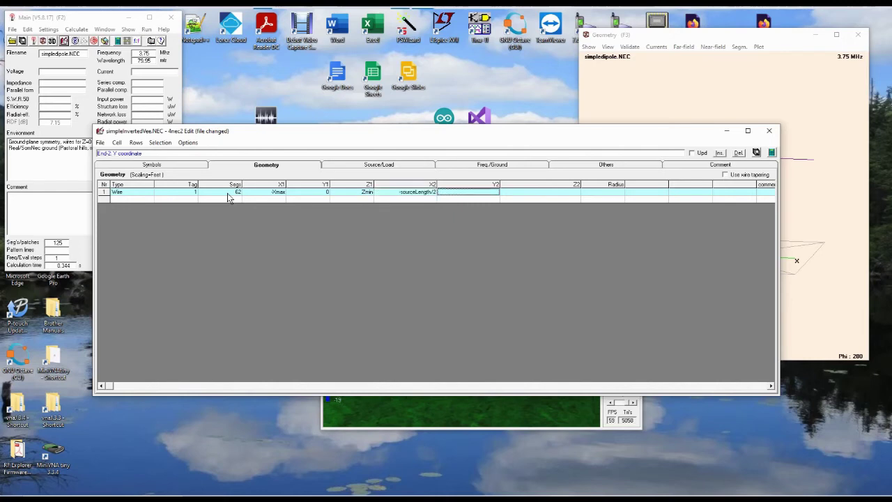
type("0")
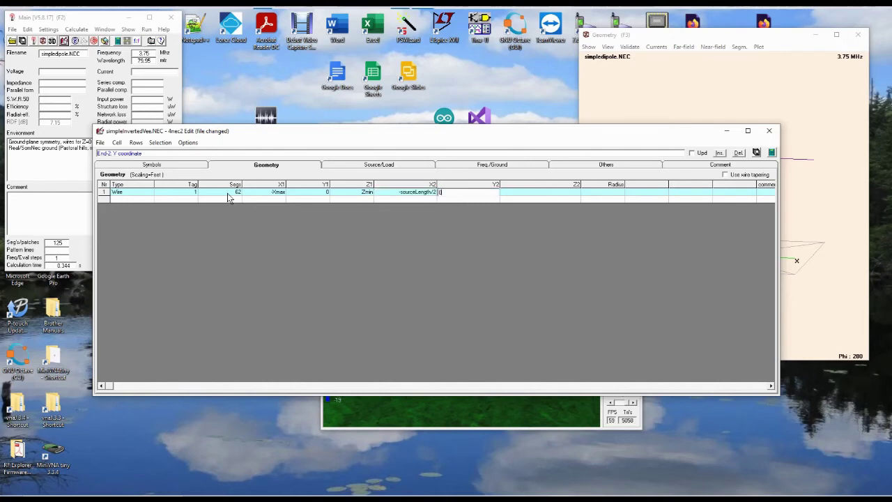
key("Tab")
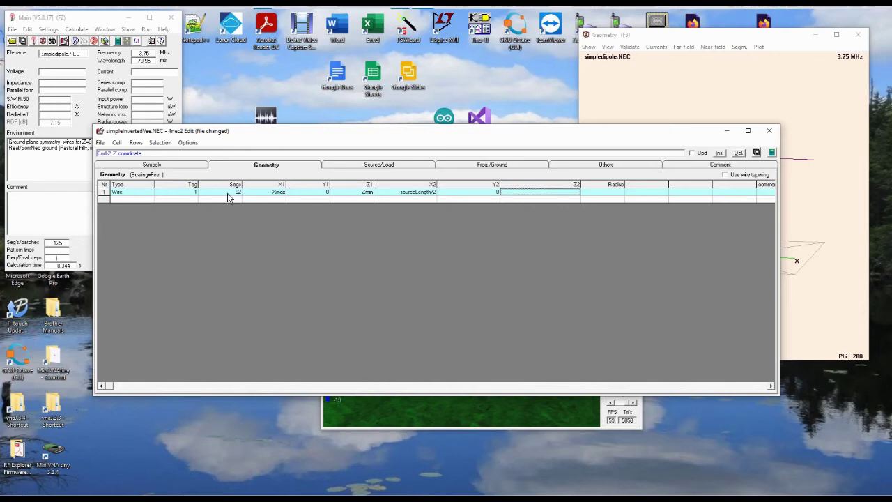
type("apex")
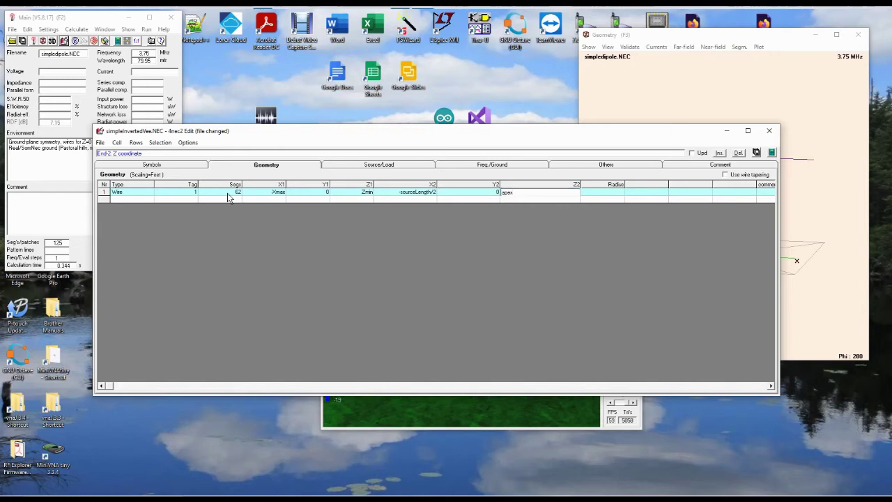
key("Tab")
Step: Set the radius of wire 1 to wireRad and add the comment leg#1
type("wireRad")
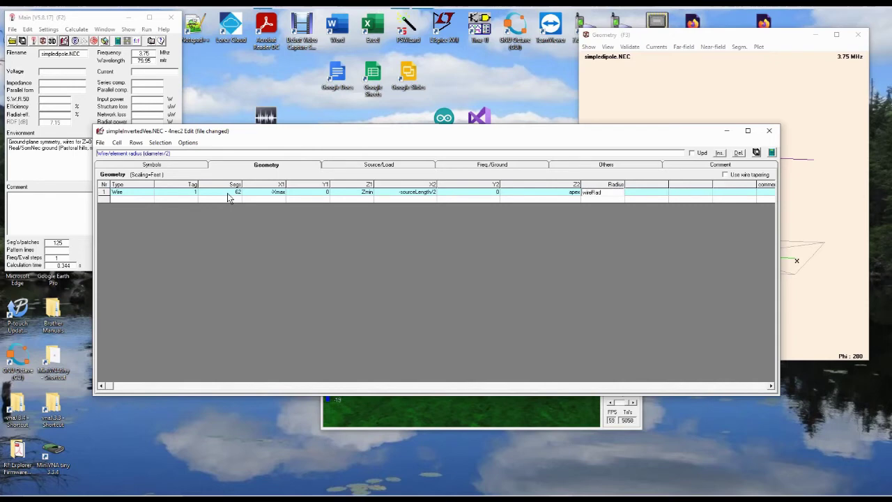
key("Tab")
key("Tab")
key("Tab")
key("Tab")
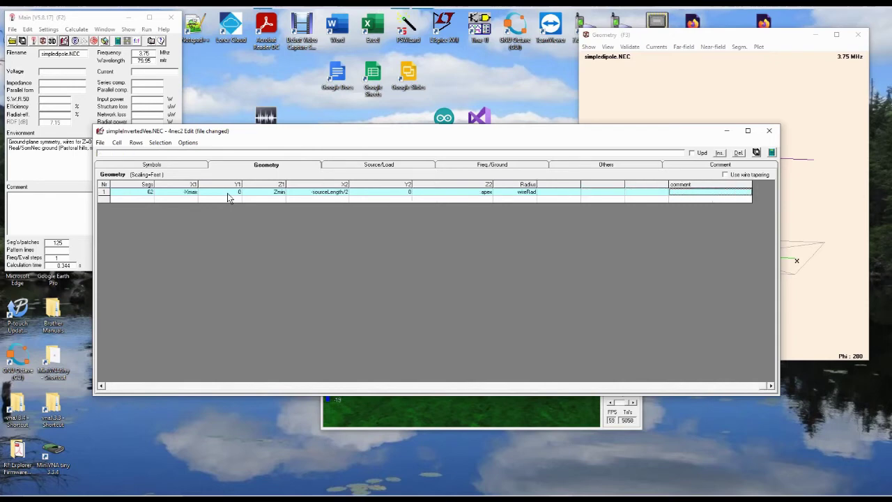
type("leg")
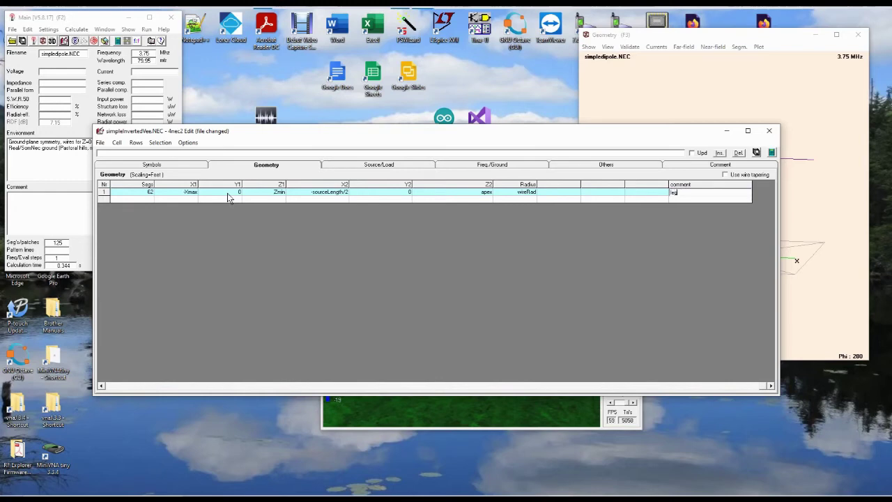
type("#1")
key("Return")
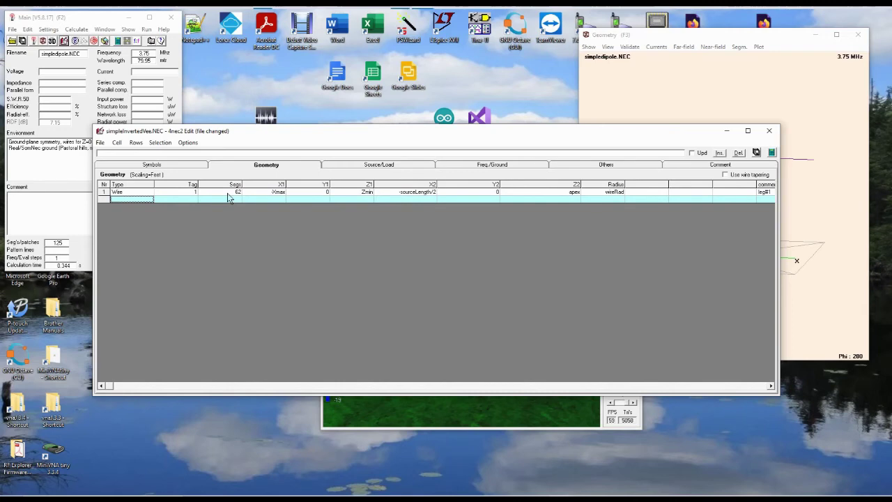
Step: Add a second wire to the geometry with tag 2 and 1 segment
key("Return")
key("Return")
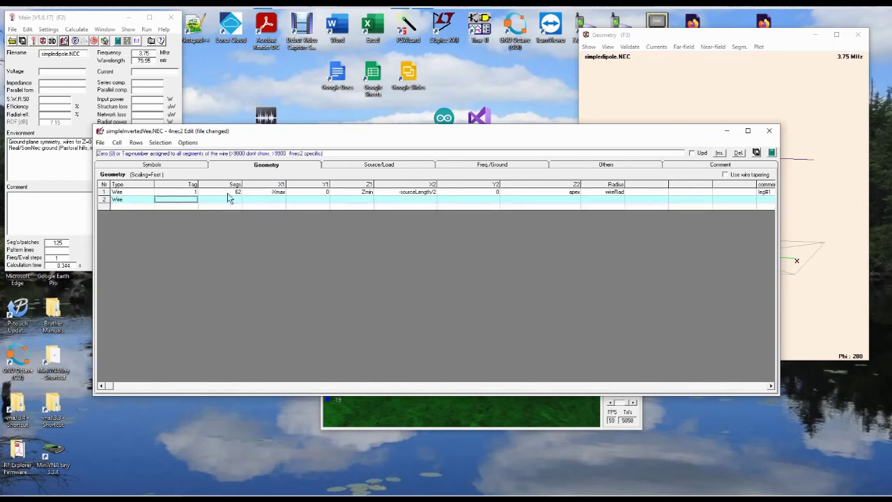
type("2")
key("Return")
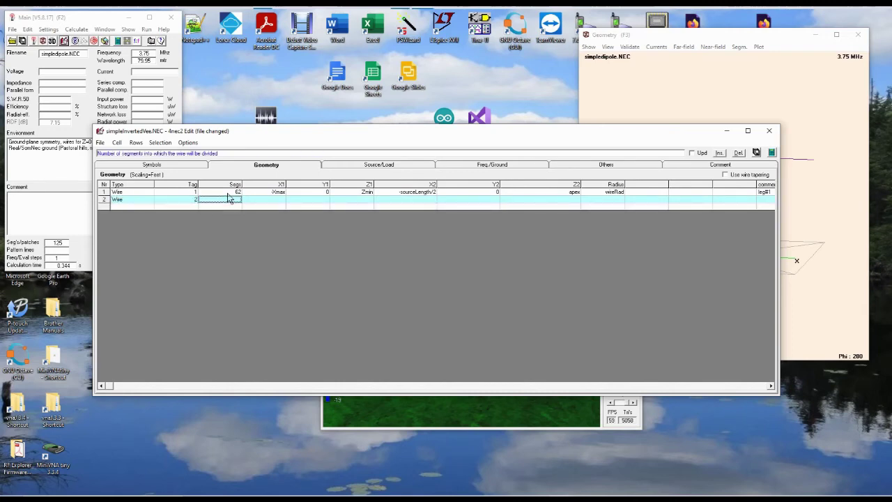
type("1")
key("Return")
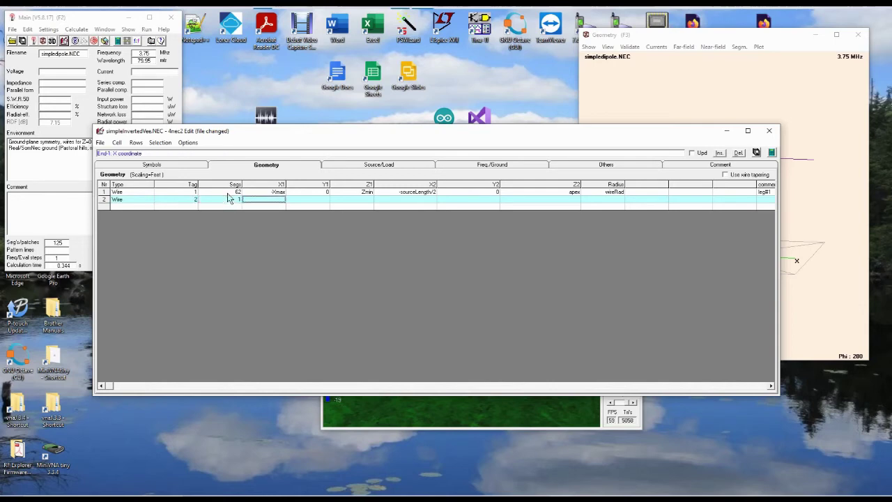
Step: Set the first end of wire 2 to X1 -sourceLength/2, Y1 0 and Z1 apex
type("(")
type("source")
type("Length")
type("/2")
key("Tab")
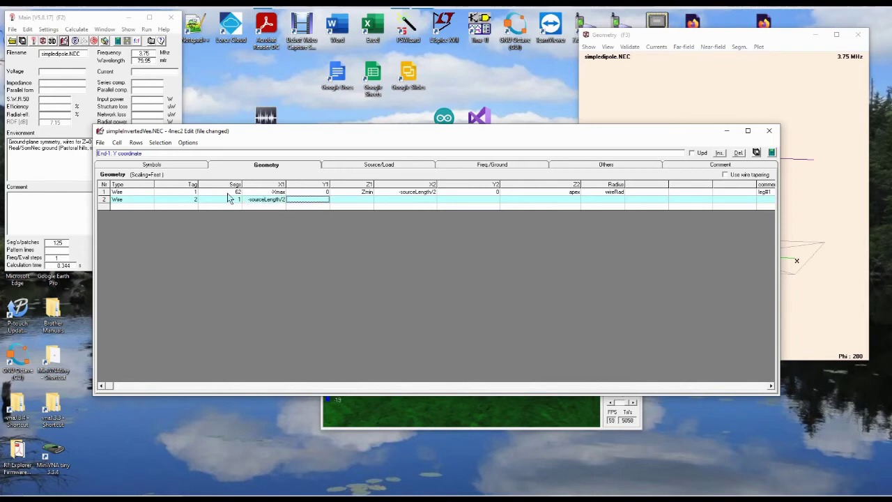
type("0")
key("Tab")
type("ape")
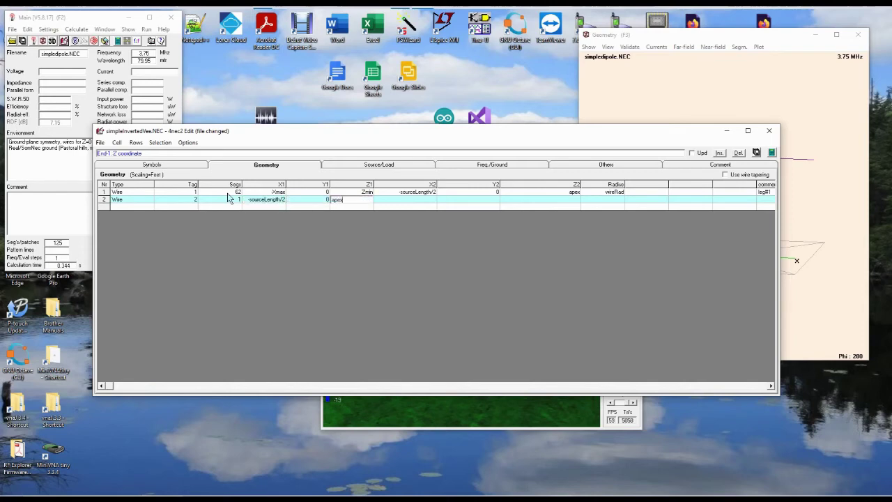
key("Tab")
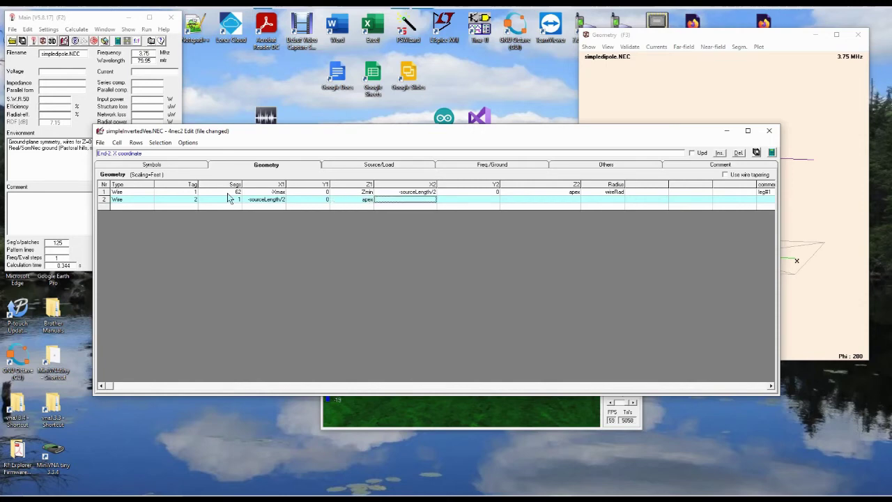
Step: Set the second end of wire 2 to X2 sourceLength/2, Y2 0 and Z2 apex
type("source")
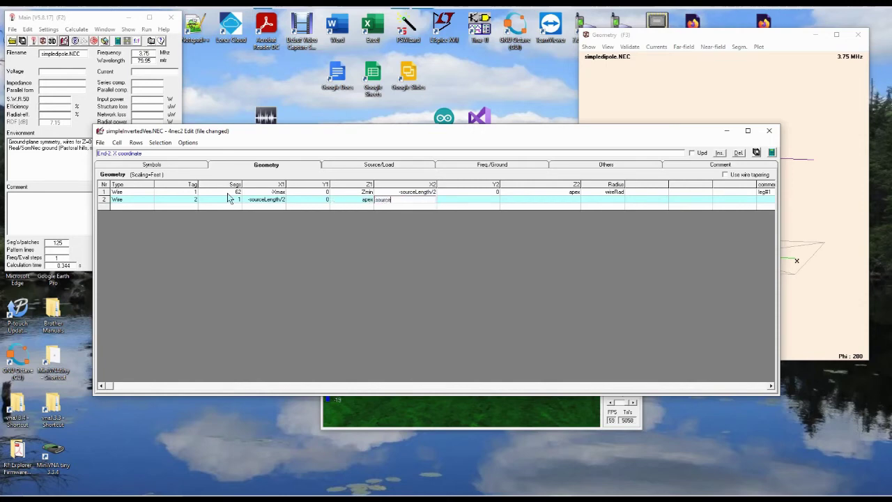
type("Length/2")
key("Tab")
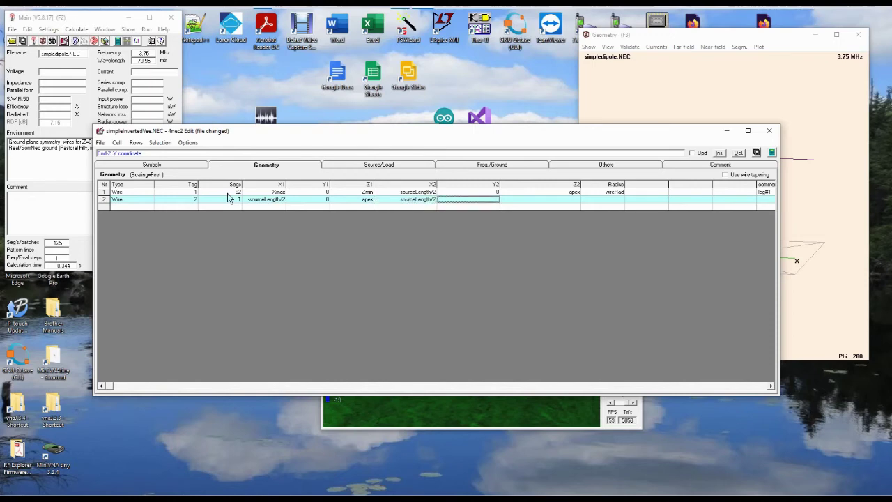
type("0")
key("Tab")
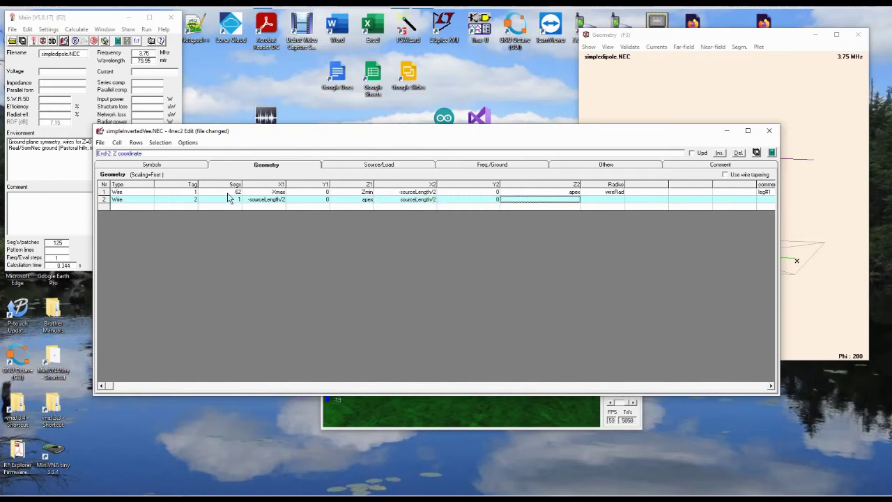
type("apex")
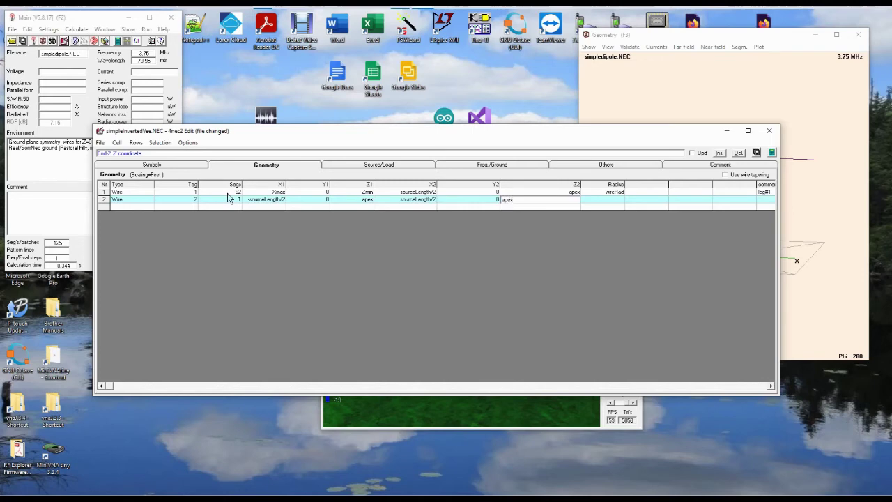
key("Tab")
Step: Set the radius of wire 2 to wireRad and add the comment "source here"
type("wire")
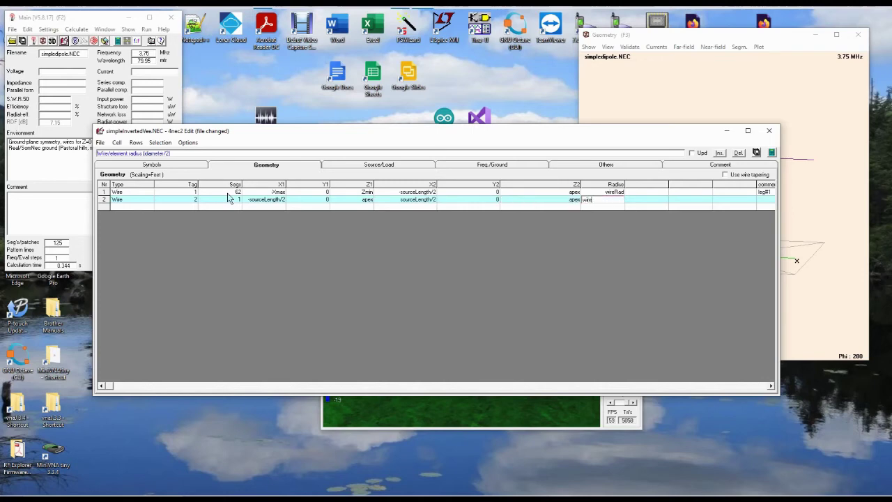
type("Rad")
key("Tab")
key("Tab")
key("Tab")
key("Tab")
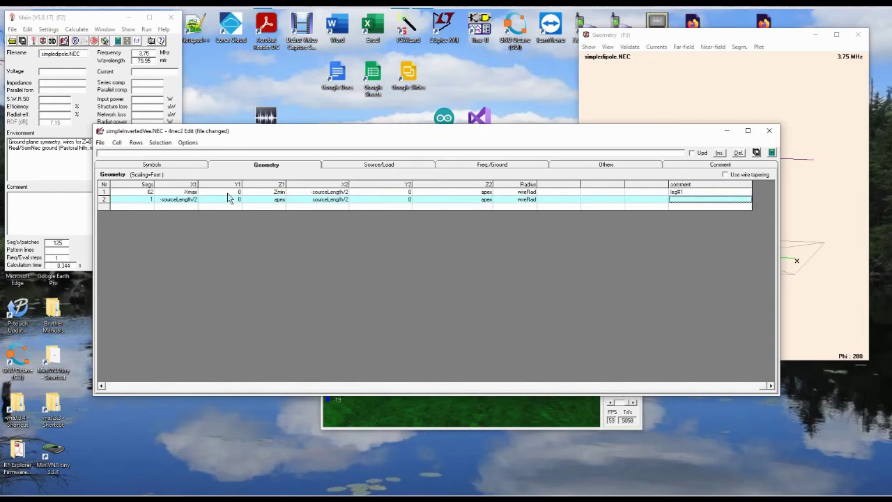
type("source")
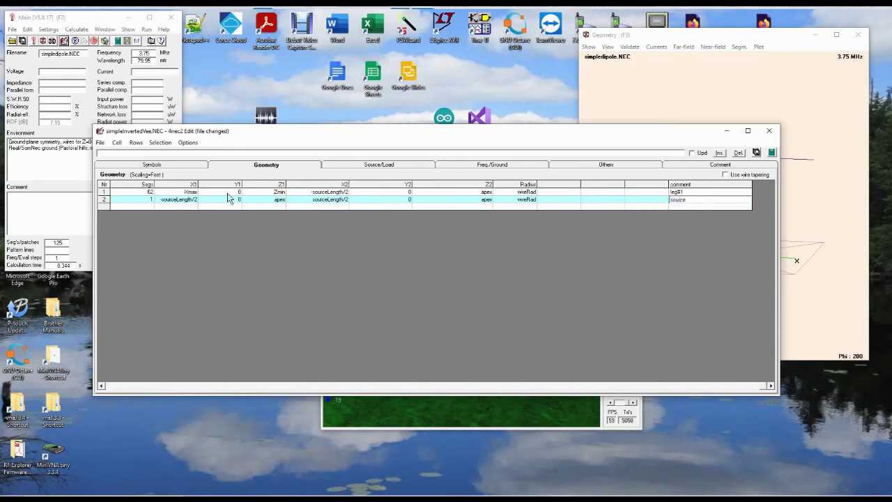
type(" here")
key("Return")
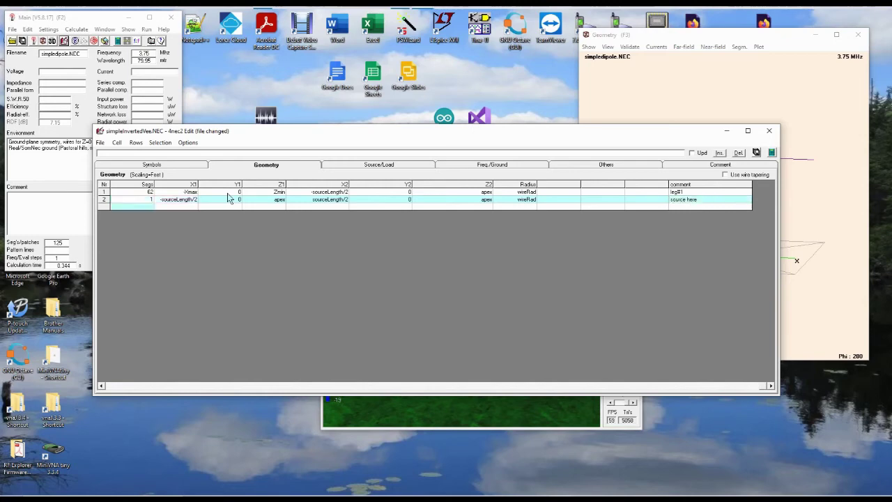
Step: Add a third wire to the geometry with tag 3 and 62 segments
key("Home")
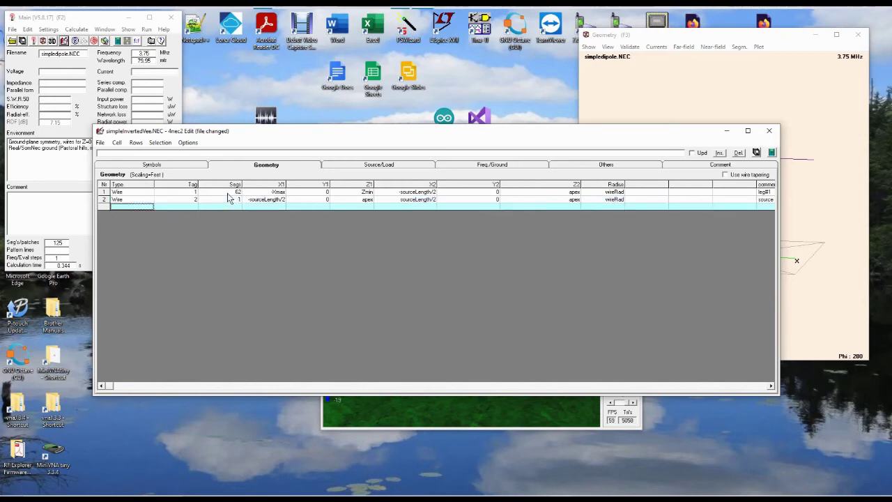
key("Return")
key("Return")
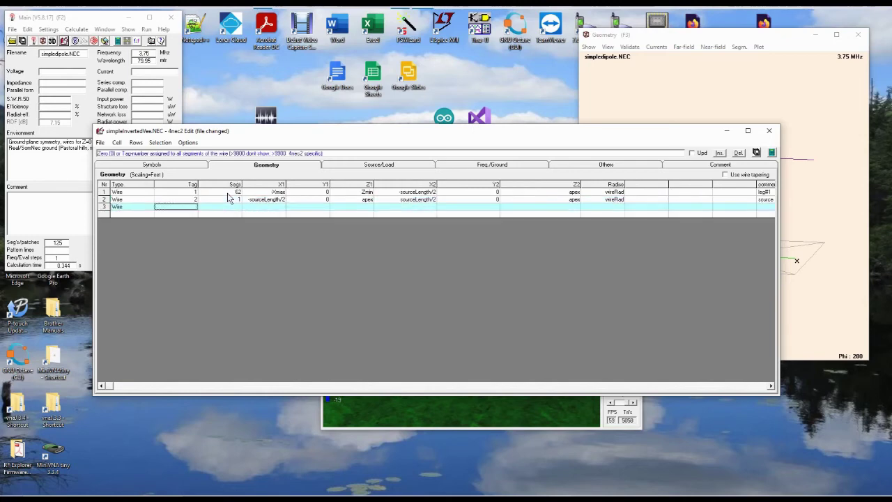
type("3")
key("Return")
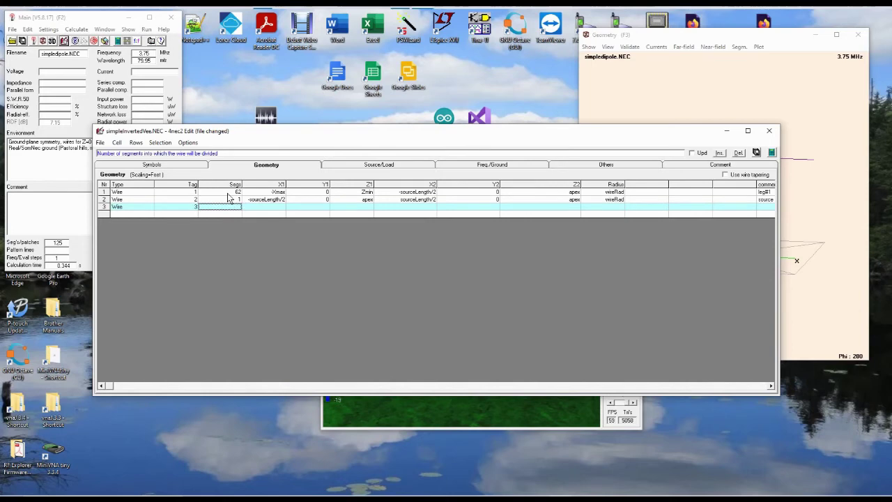
type("62")
key("Return")
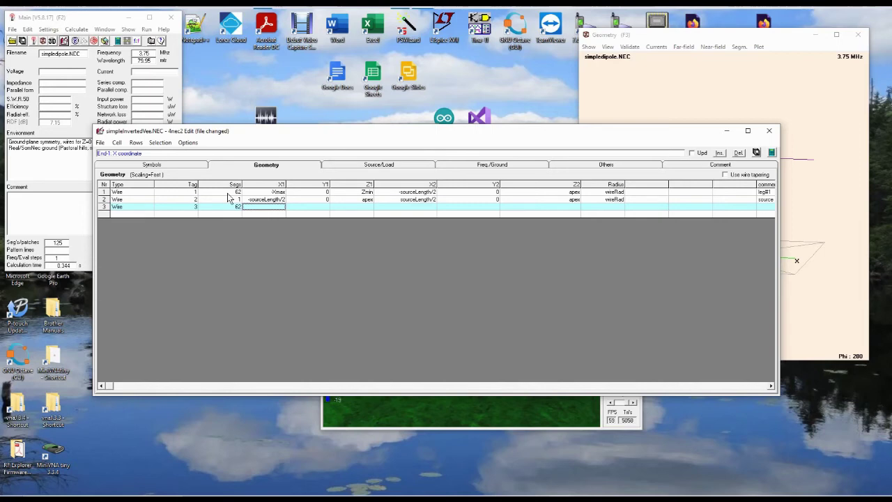
Step: Set the first end of wire 3 to X1 sourceLength/2, Y1 0 and Z1 apex
type("so")
type("urce")
type("L")
type("ength/w")
type("g")
key("Tab")
type("0")
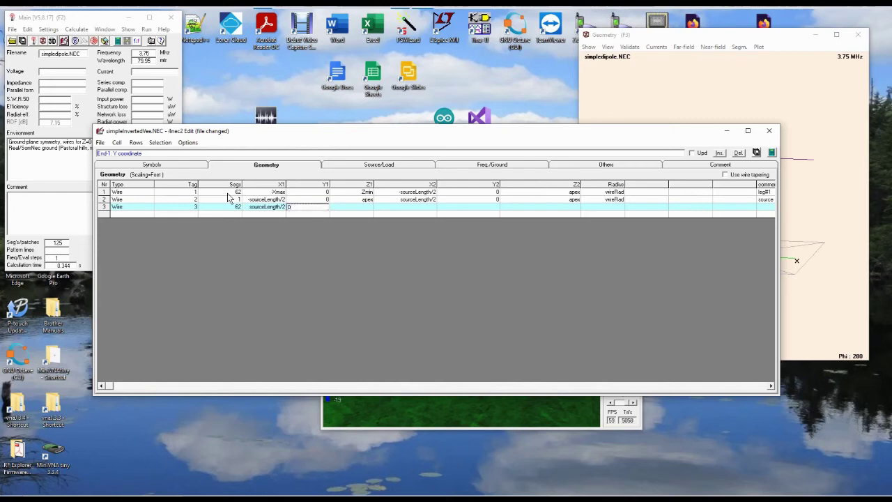
key("Tab")
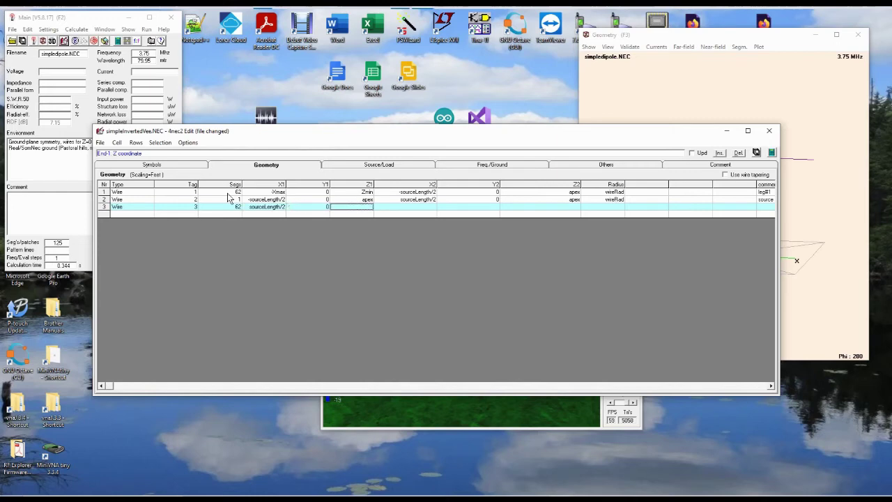
type("apex")
key("Tab")
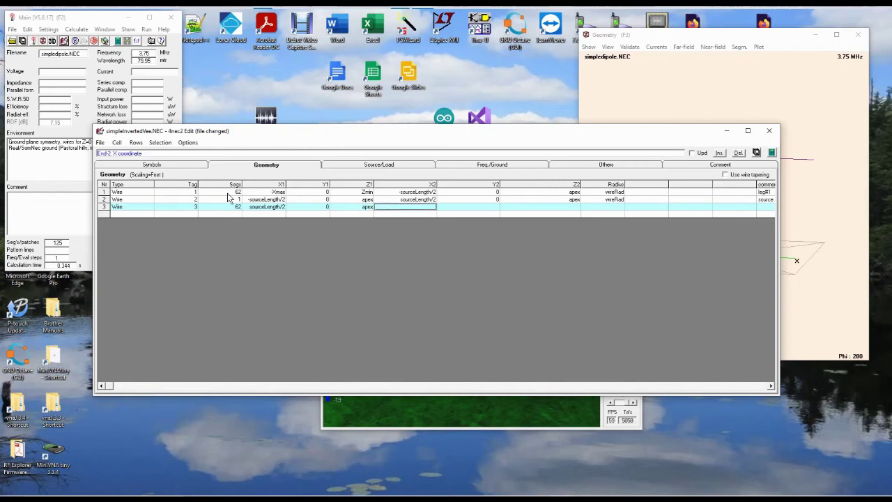
Step: Set the second end of wire 3 to X2 Xmax, Y2 0 and Z2 Zmin
type("Xmax")
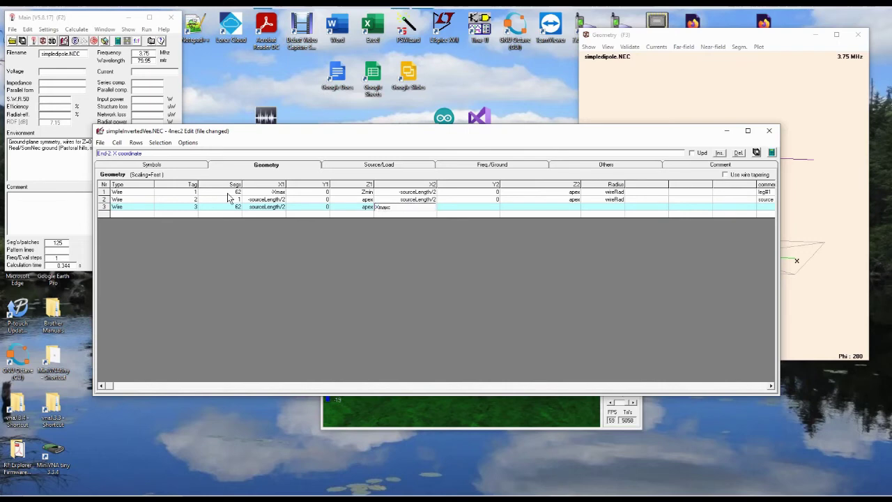
key("BackSpace")
key("Tab")
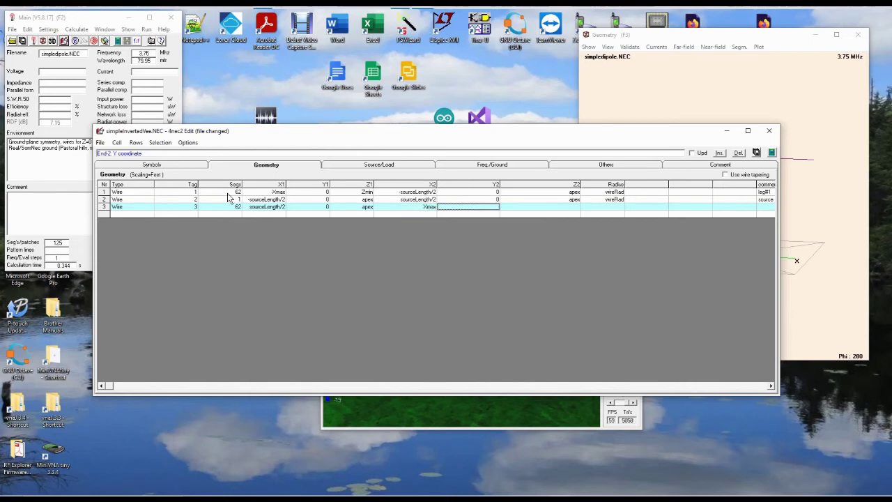
type("0")
key("Tab")
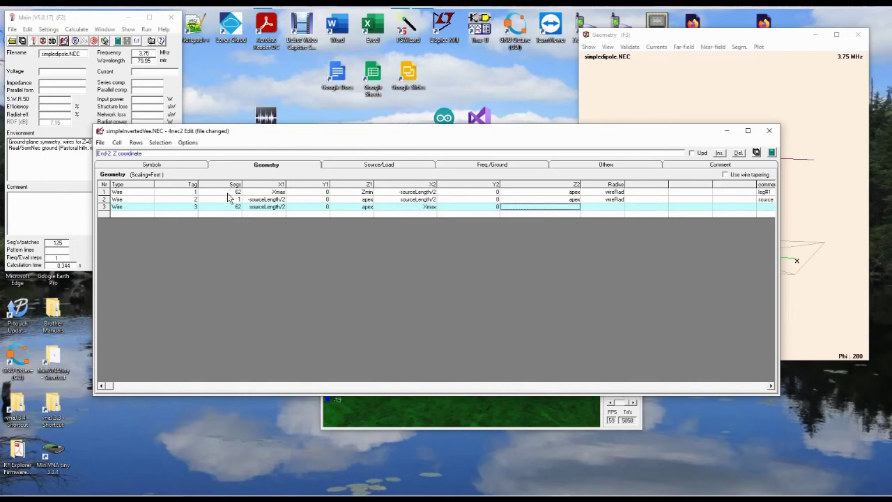
type("Zmin")
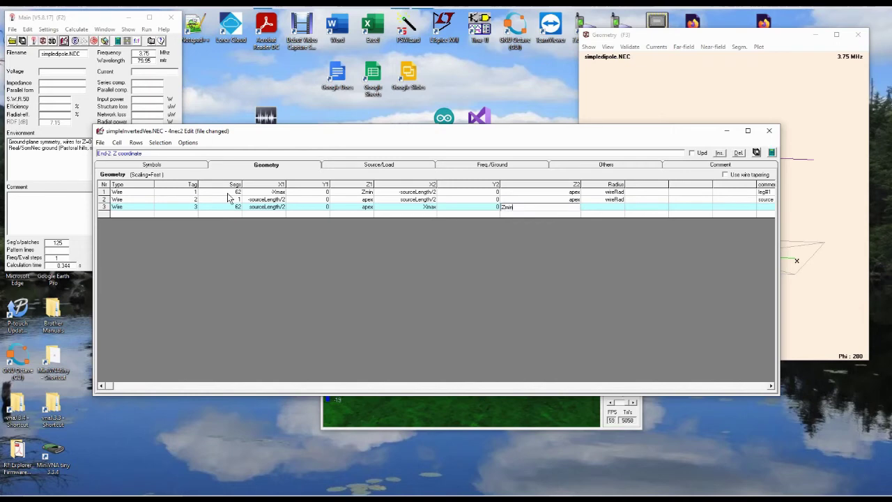
key("Tab")
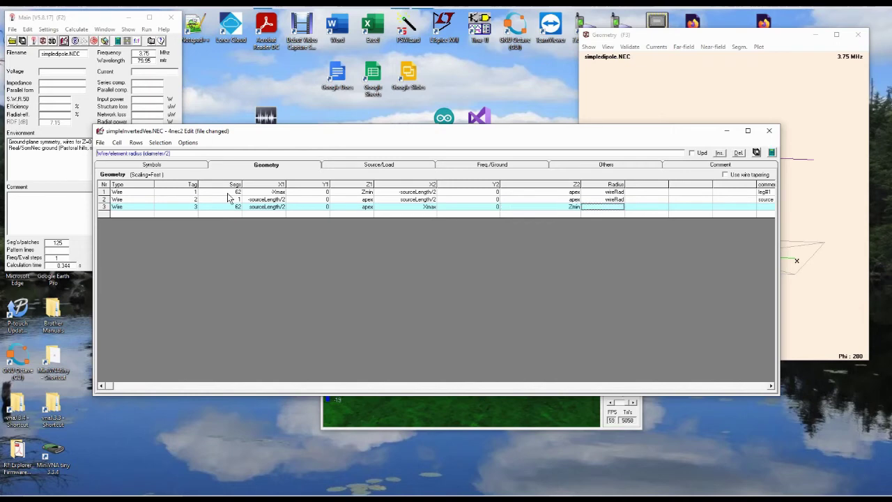
Step: Set the radius of wire 3 to wireRad and add the comment "leg#2"
type("wireRad")
key("Tab")
key("Tab")
key("Tab")
key("Tab")
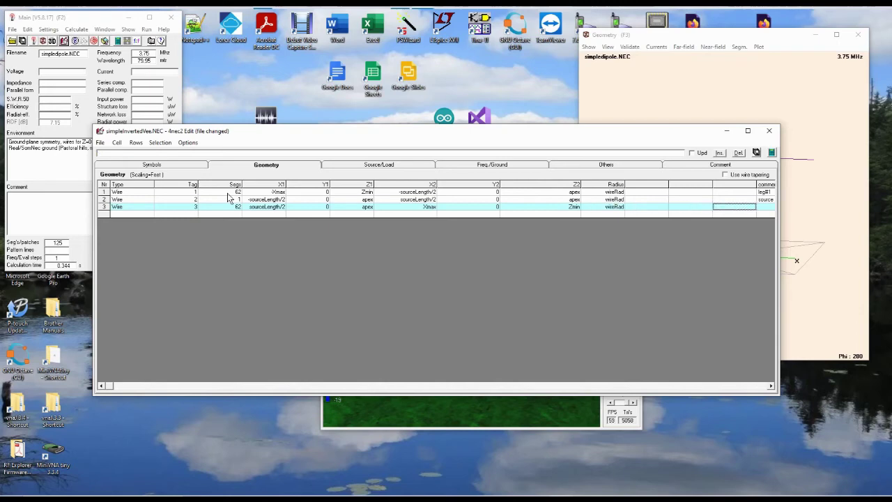
type("leg#2")
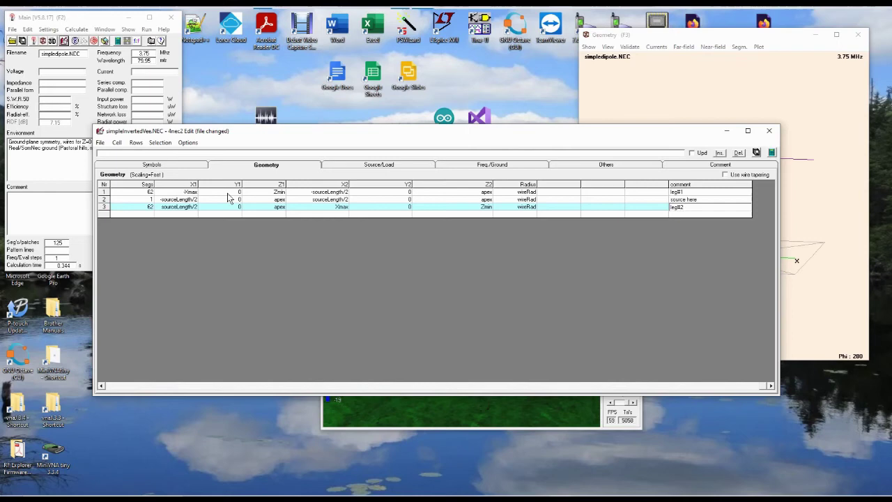
key("Down")
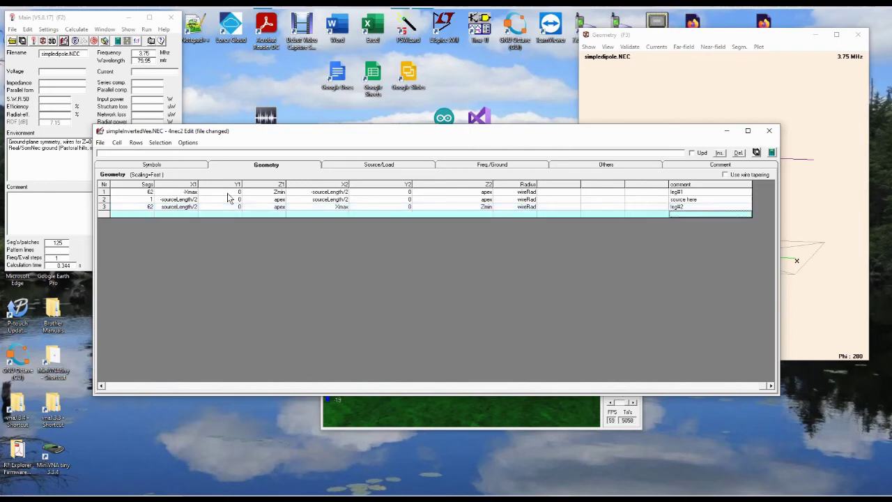
key("Left")
key("Left")
key("Left")
key("Left")
key("Left")
key("Left")
key("Left")
key("Left")
key("Left")
key("Left")
key("Left")
key("Left")
key("Left")
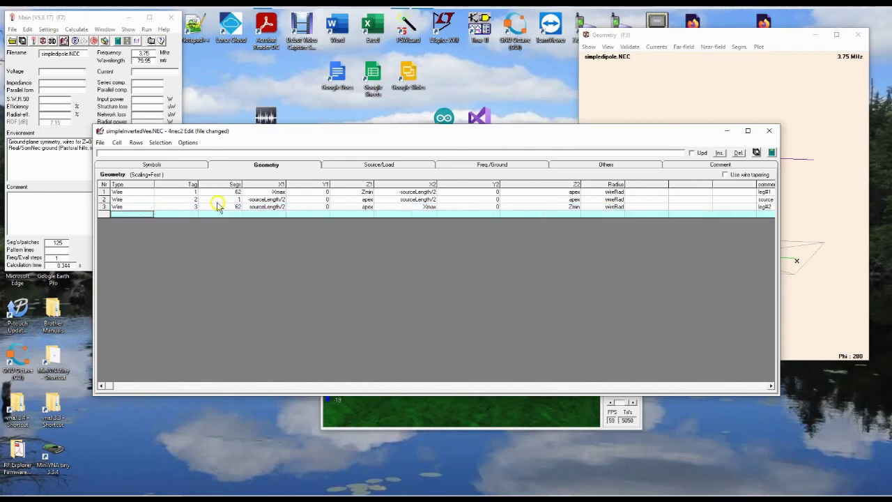
Step: Add a voltage source to the model on segment 1 of the wire with tag 2
left_click(356, 165)
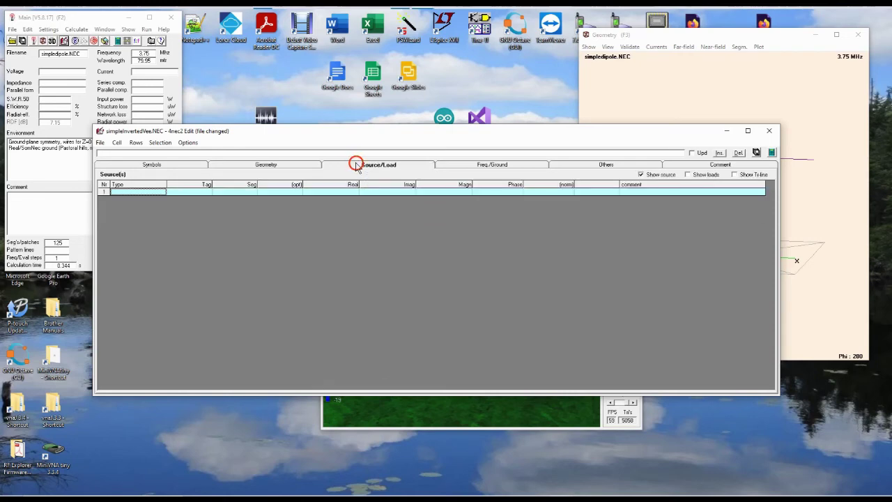
left_click(151, 191)
left_click(187, 193)
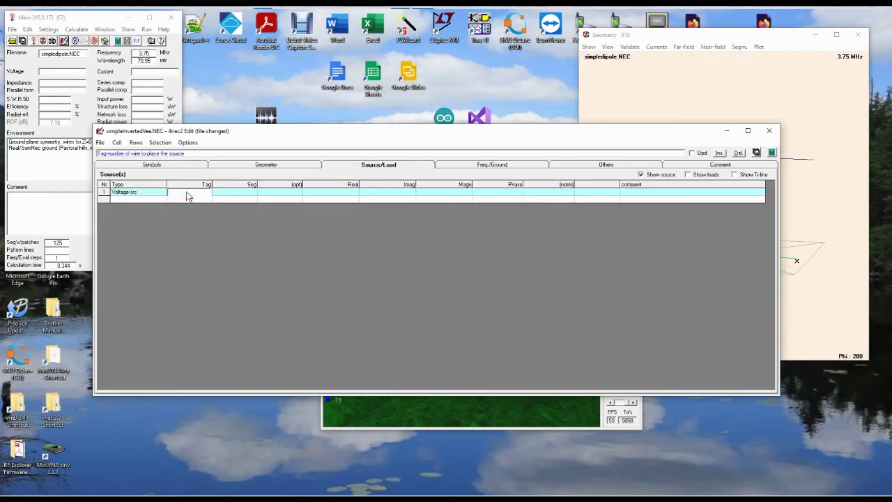
left_click(254, 165)
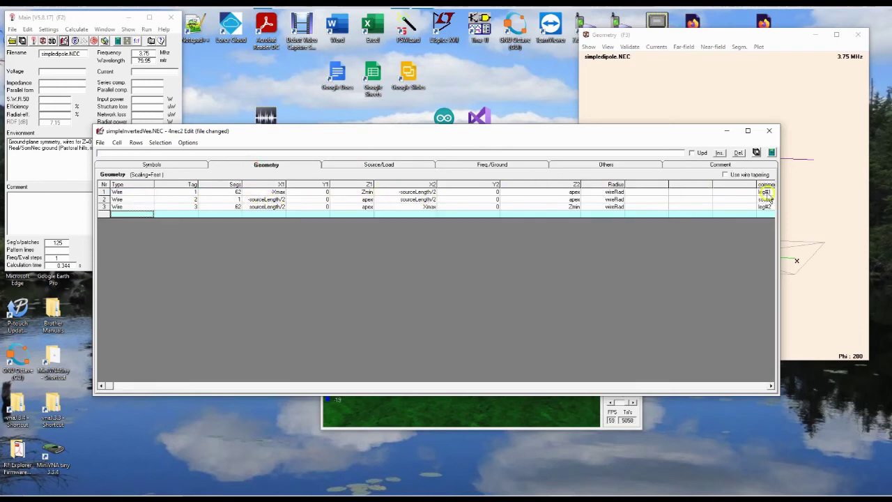
left_click(336, 166)
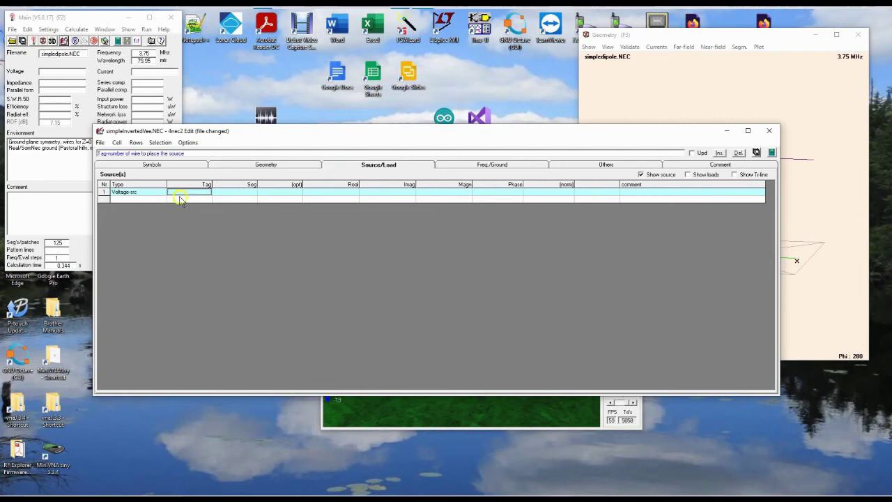
type("2")
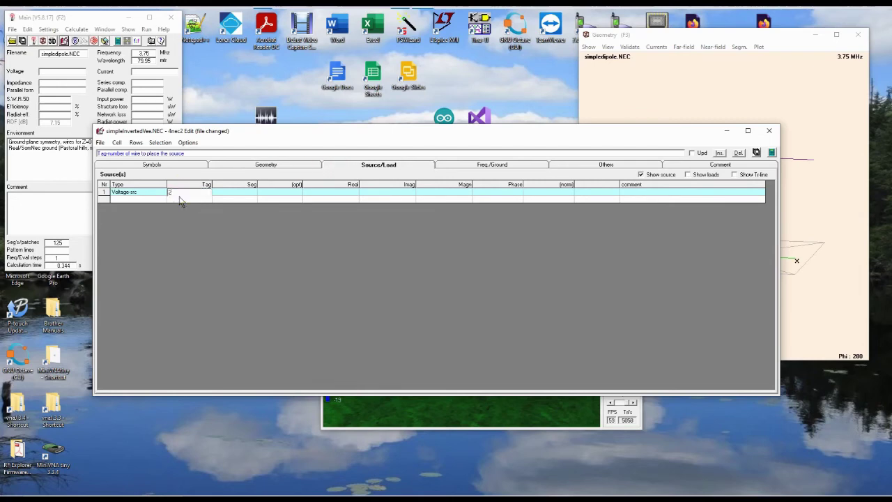
key("Tab")
type("1")
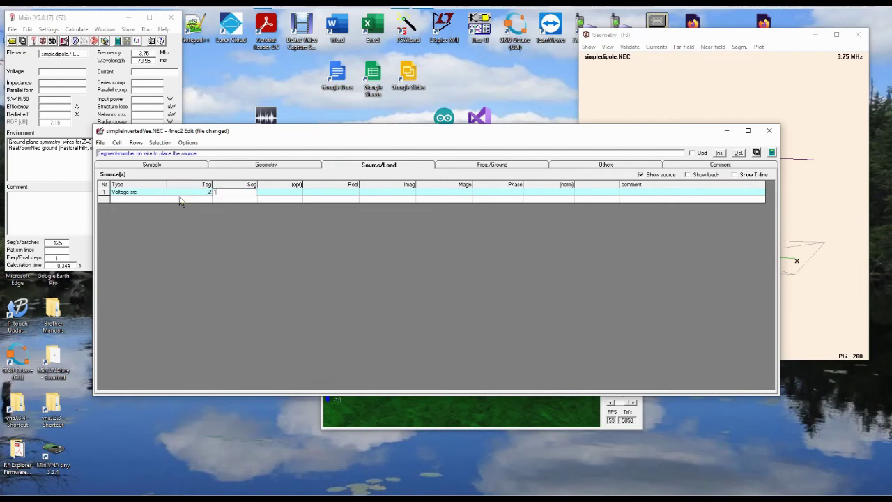
Step: Set the voltage source's real part to 1 and its imaginary part to 0
key("Tab")
key("Tab")
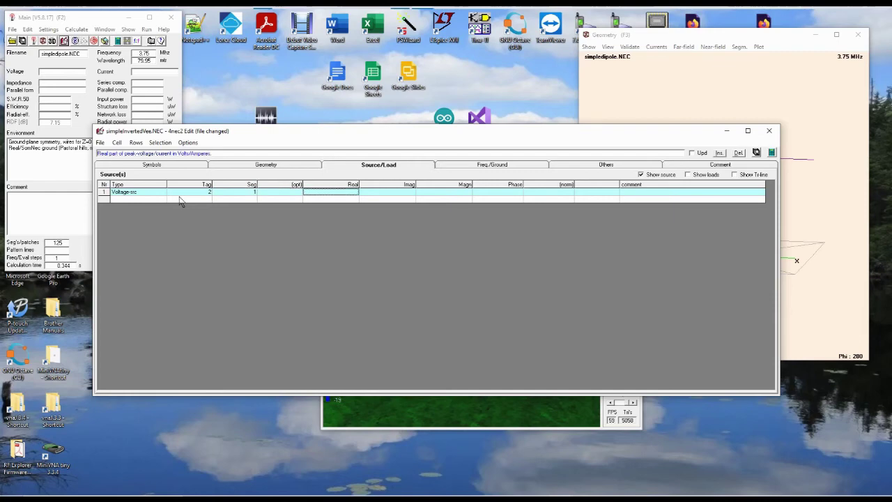
type("1")
key("Tab")
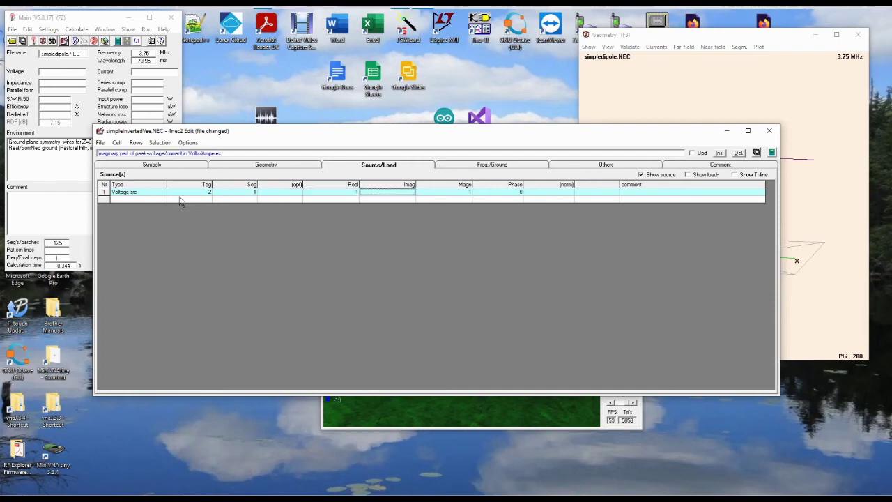
type("0")
key("Tab")
left_click(189, 205)
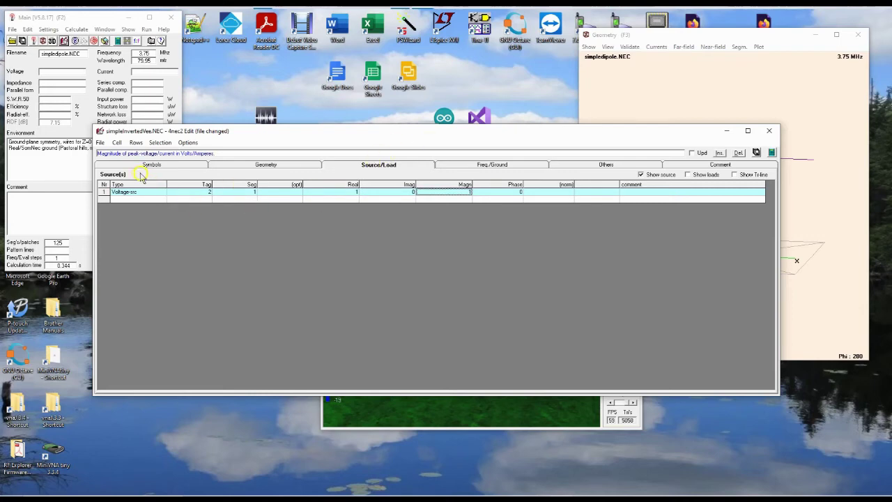
Step: Save the inverted-vee model and run a frequency sweep from 3.5 to 4.0 MHz in 0.01 MHz steps
left_click(756, 152)
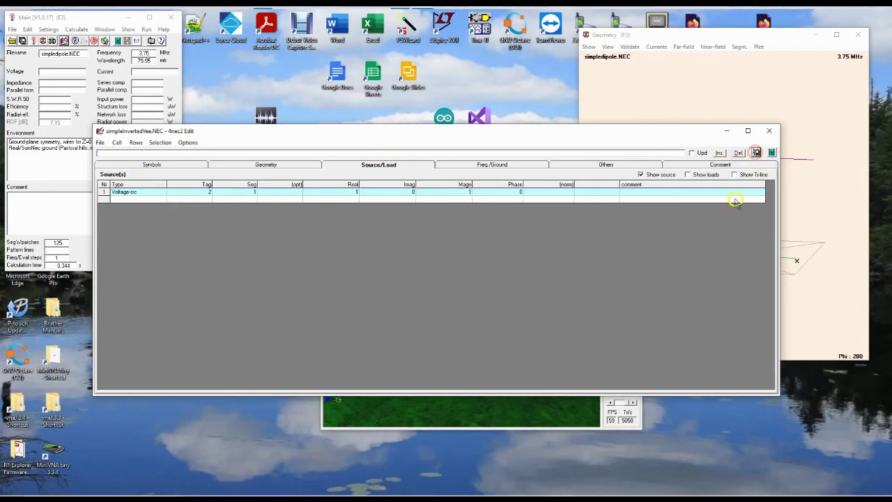
left_click(772, 153)
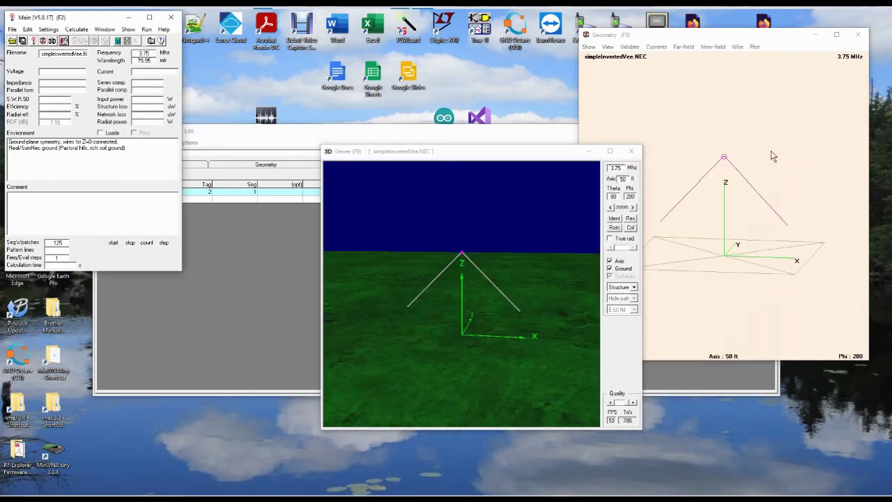
left_click(555, 136)
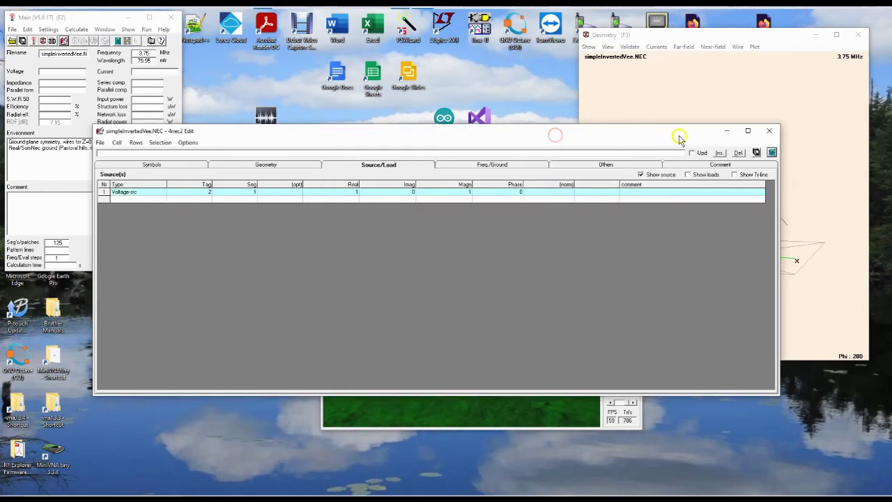
left_click(771, 152)
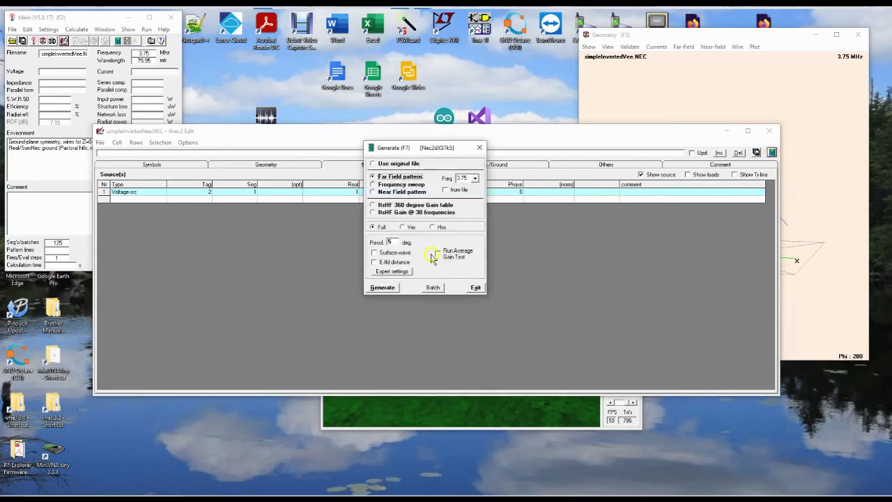
left_click(373, 185)
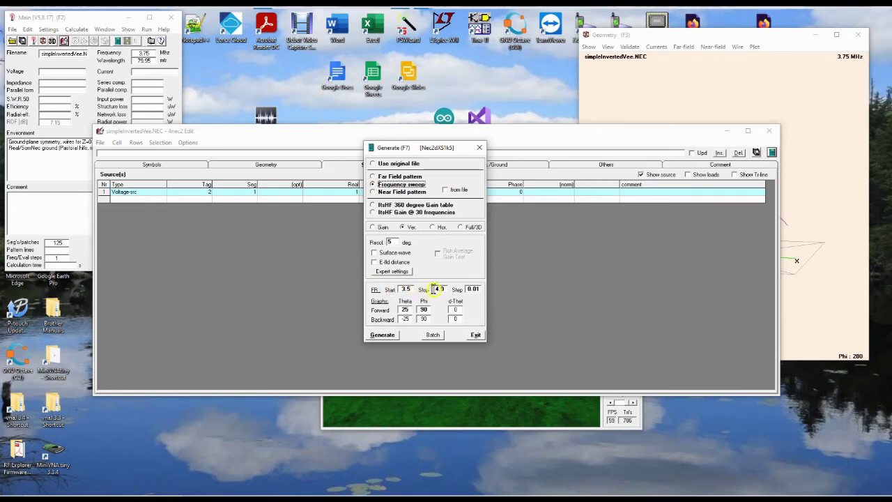
left_click(382, 335)
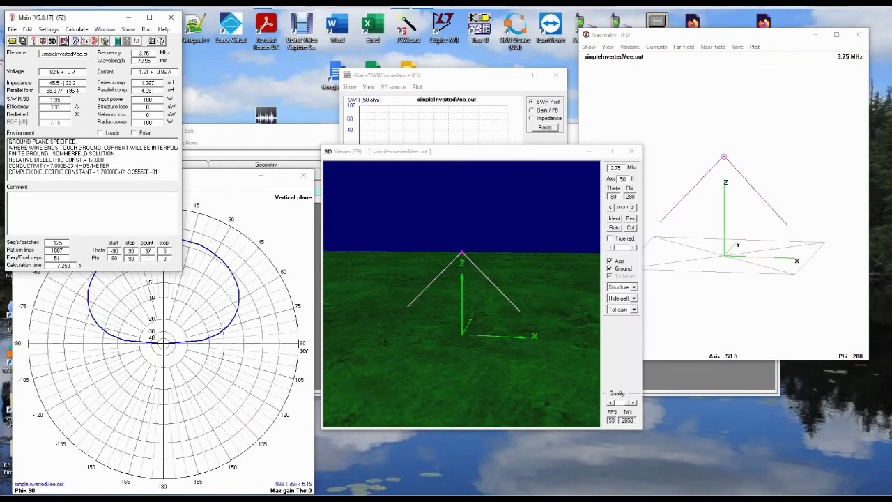
Step: Bring the SWR graph forward and read the frequency at the SWR minimum
left_click(446, 76)
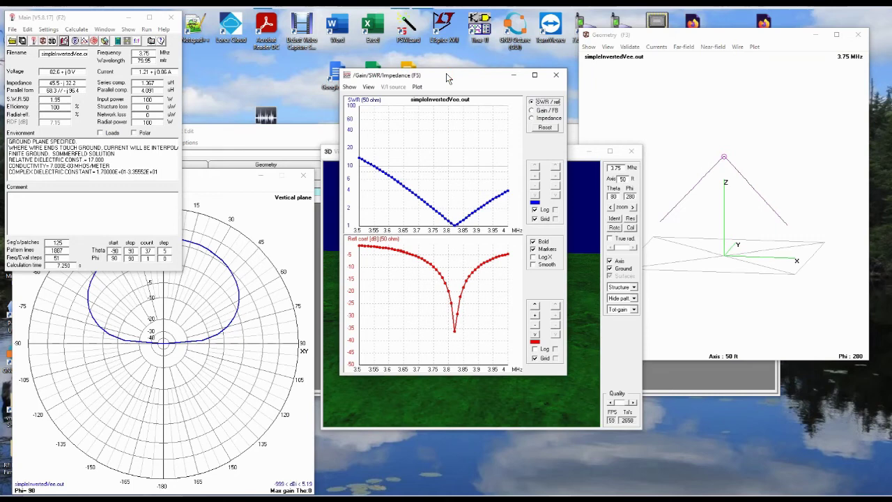
left_click(455, 231)
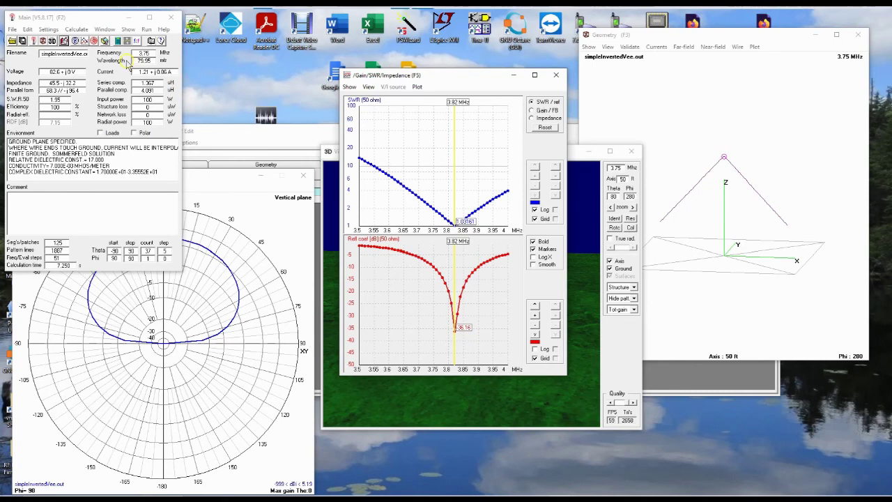
Step: Close the model editor and optimize the legLength variable for SWR at 3.75 MHz with 100% SWR weighting
left_click(244, 127)
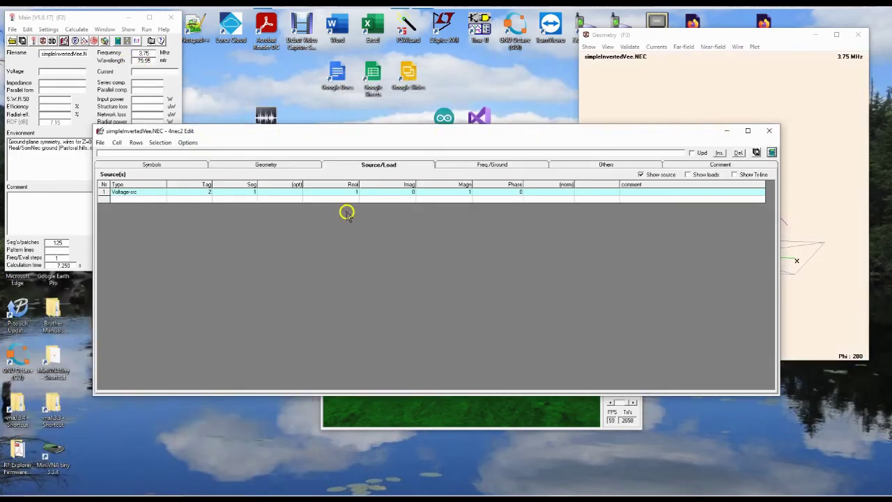
left_click(773, 132)
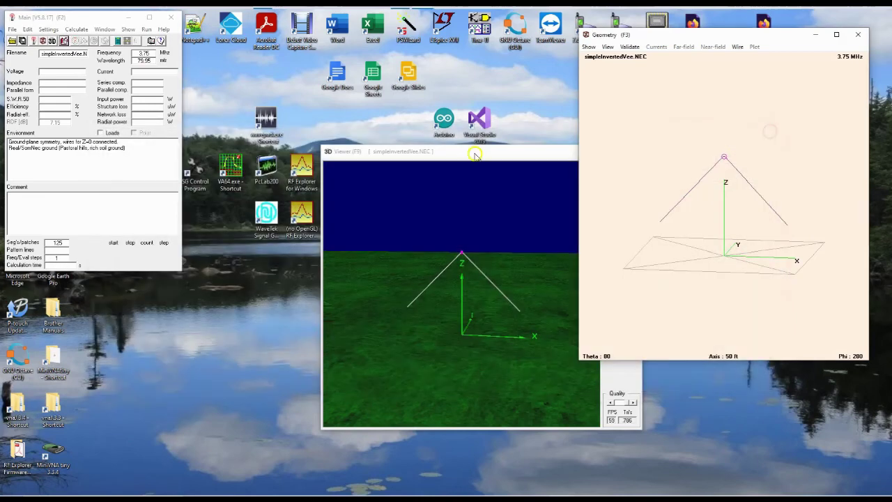
left_click(82, 30)
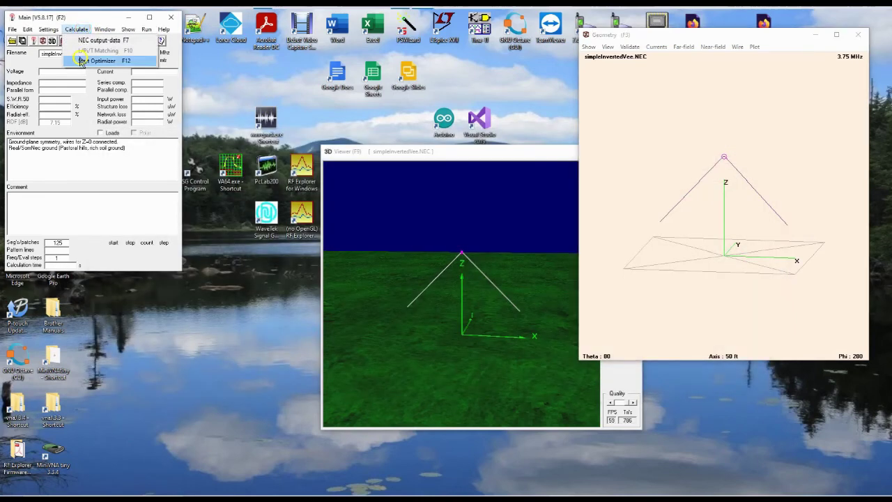
left_click(83, 61)
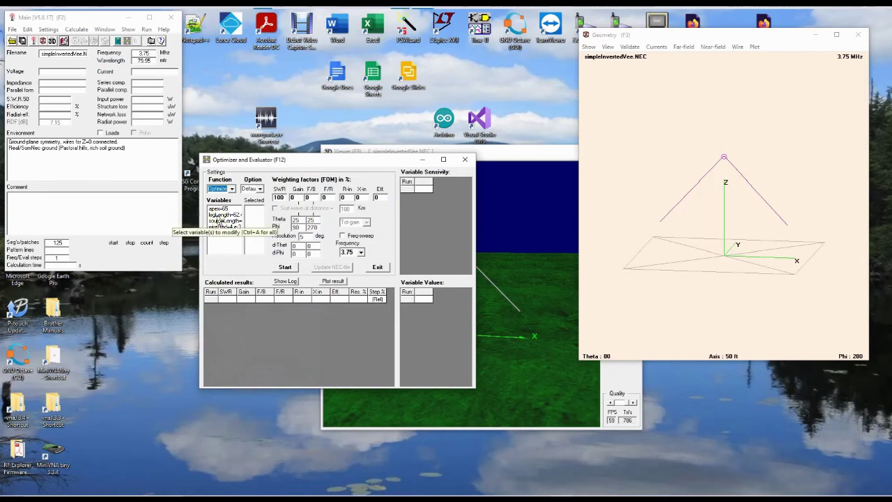
left_click(220, 216)
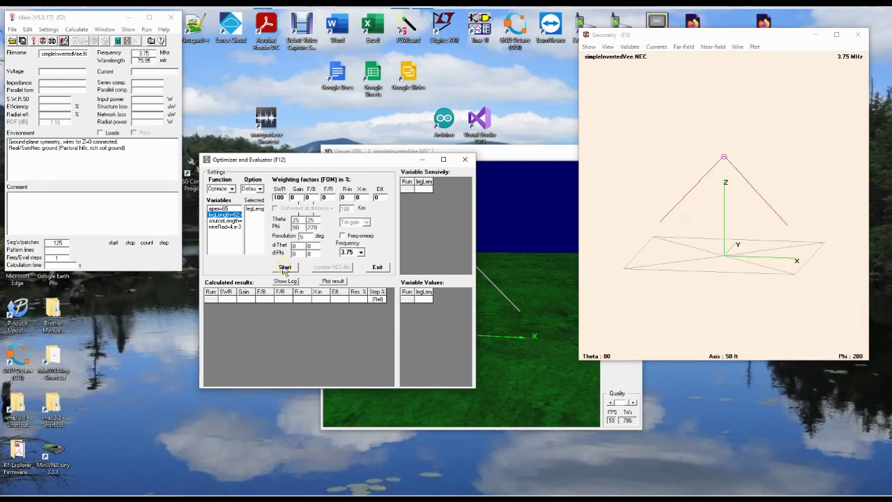
left_click(285, 267)
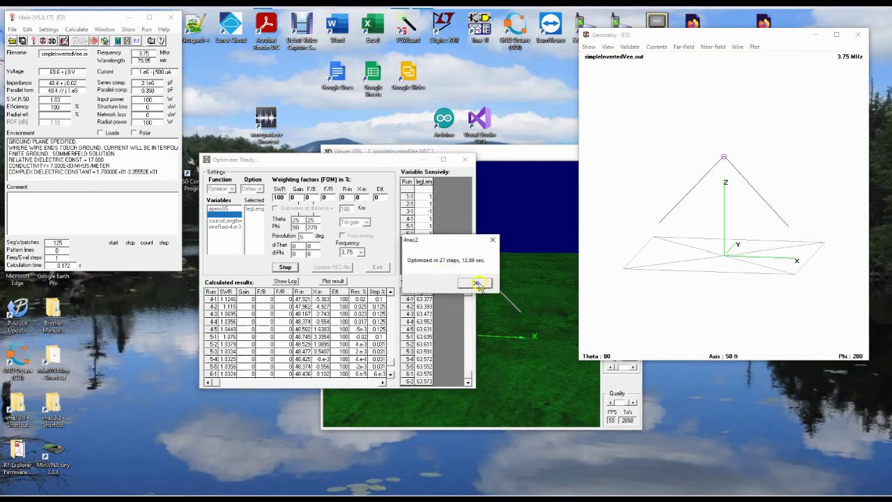
left_click(476, 284)
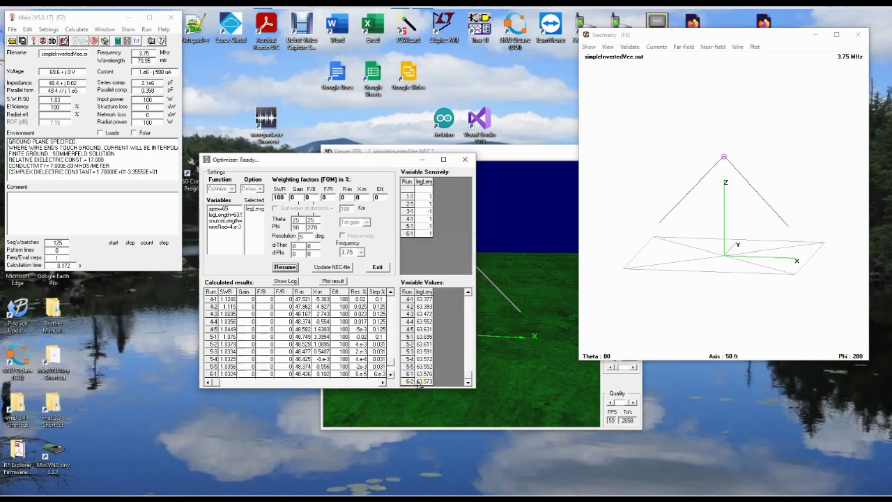
Step: Update the NEC file with the optimized leg length, overwriting simpleInvertedVee.NEC, and exit the optimizer
left_click(323, 269)
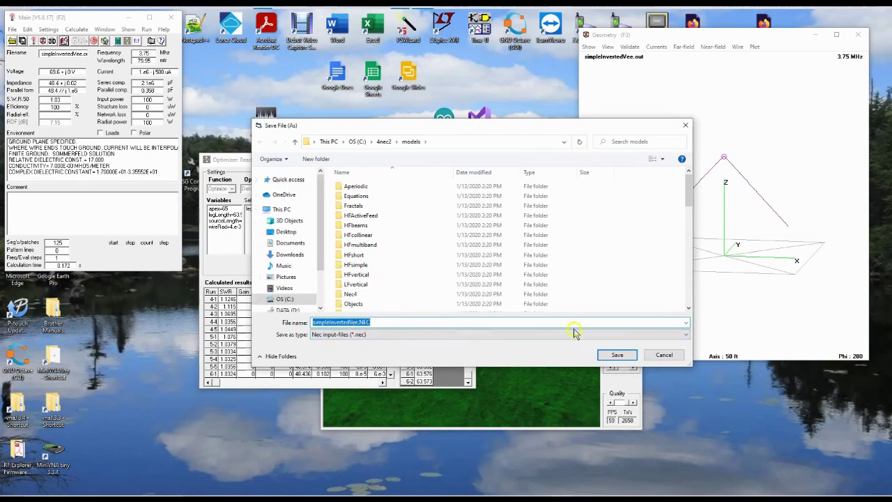
left_click(609, 356)
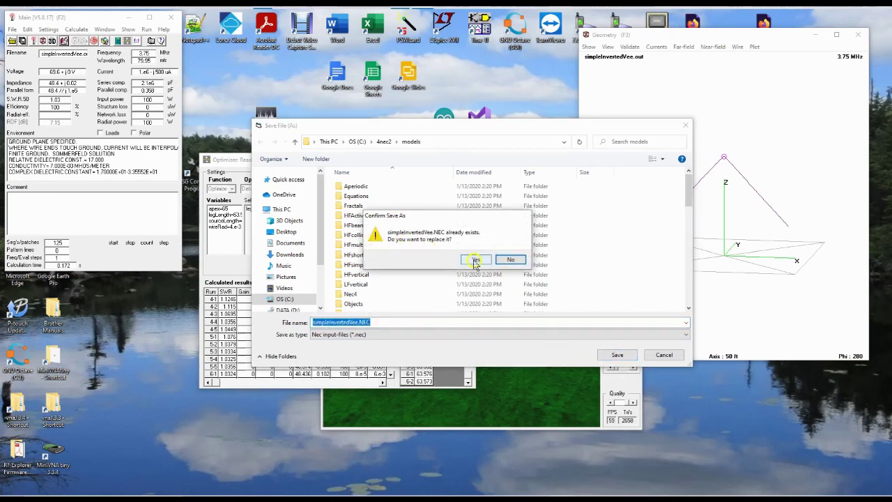
left_click(475, 260)
left_click(380, 268)
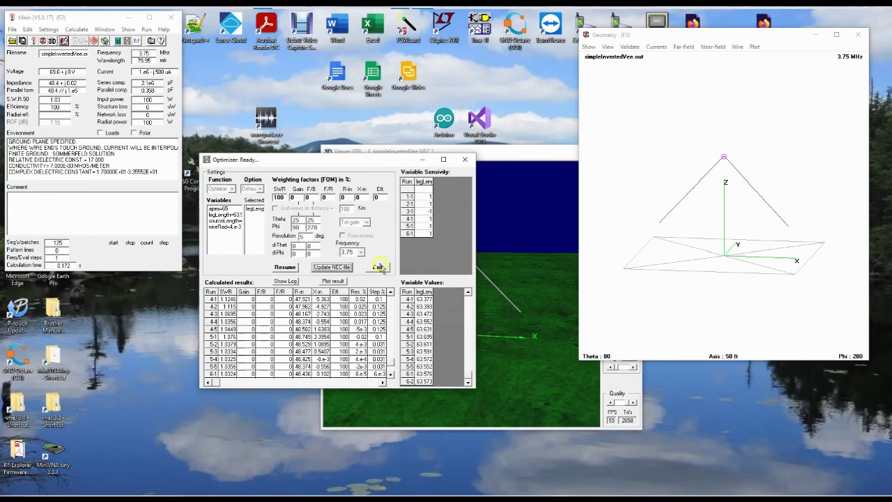
left_click(377, 268)
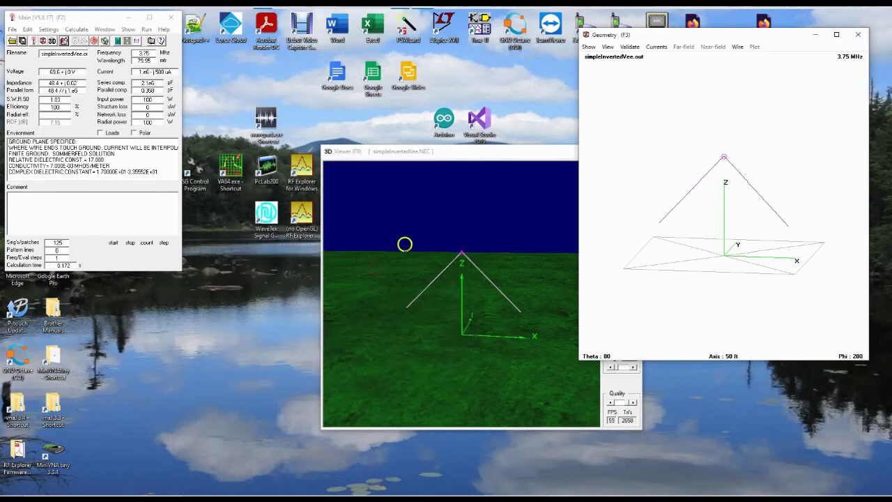
Step: Rerun the frequency sweep from 3.5 to 4.0 MHz in 0.01 MHz steps on the optimized model
left_click(118, 47)
left_click(118, 43)
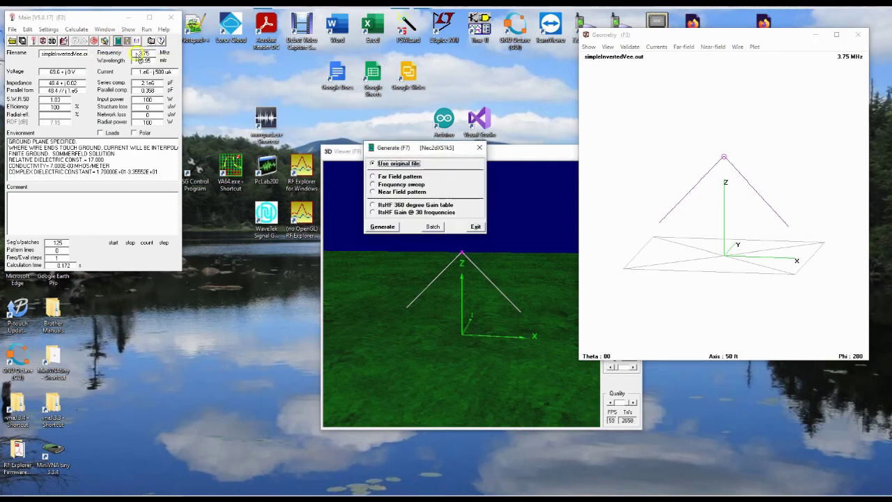
left_click(373, 184)
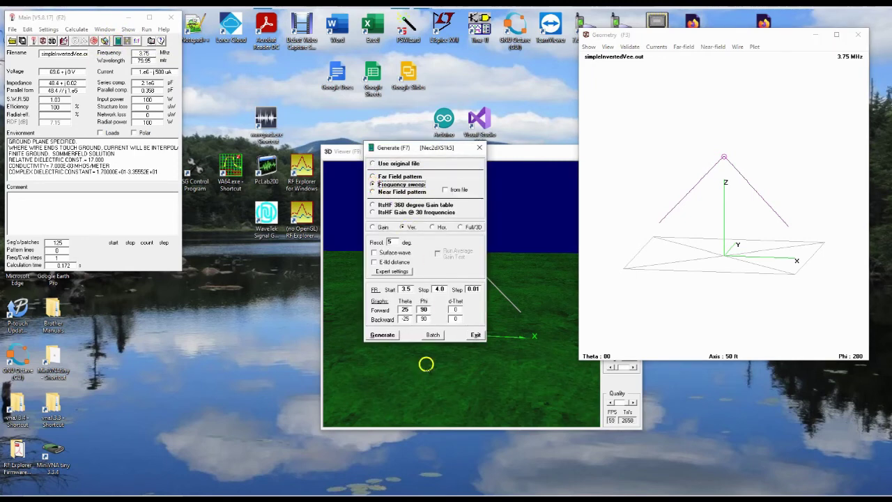
left_click(380, 335)
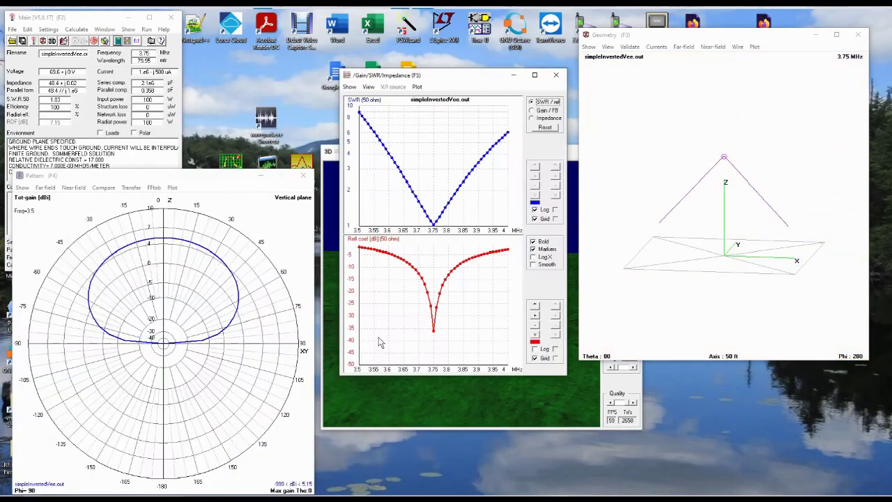
Step: Examine the optimized inverted vee in the SWR graph, the Geometry view and the 3D Viewer, rotating the antenna in both model views
left_click(379, 325)
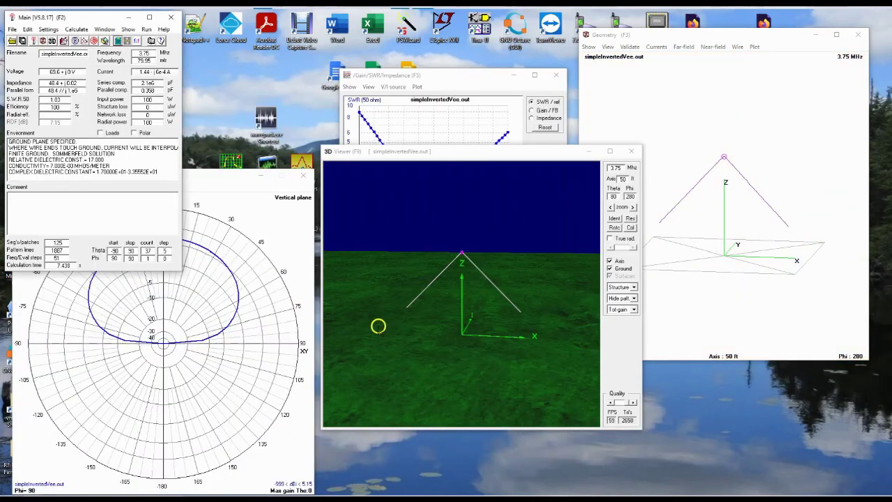
left_click(443, 74)
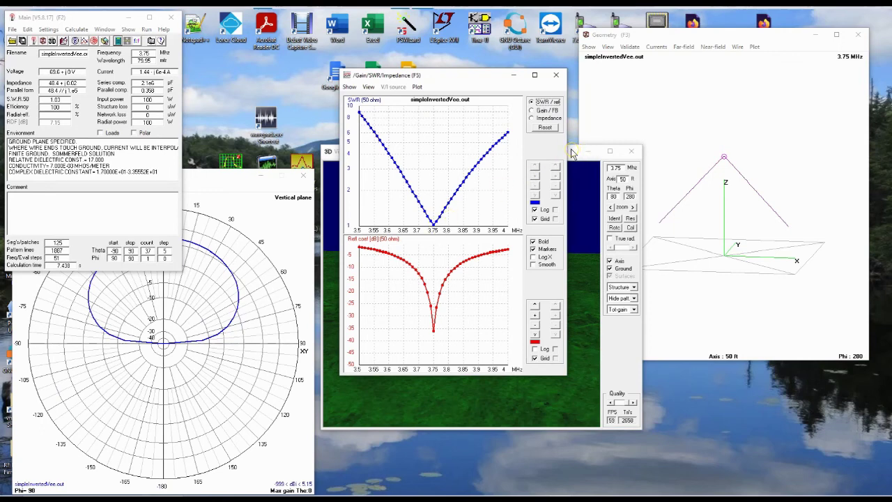
left_click(686, 36)
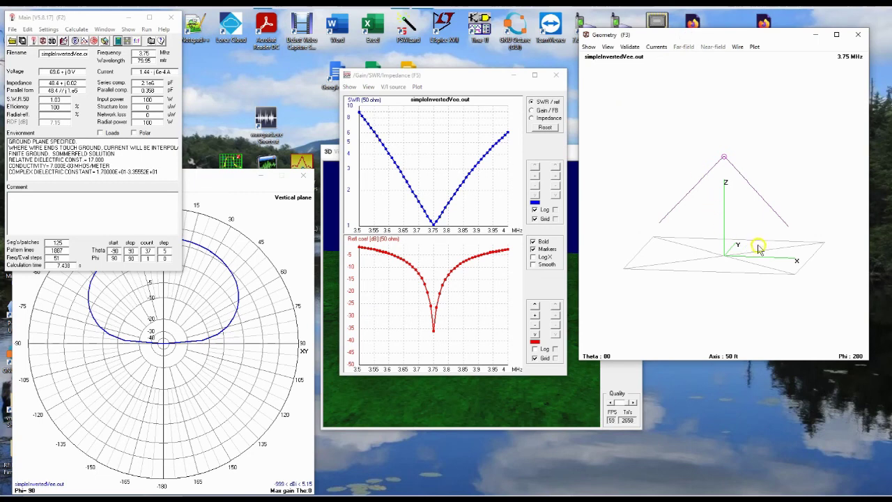
left_click_drag(758, 249, 630, 235)
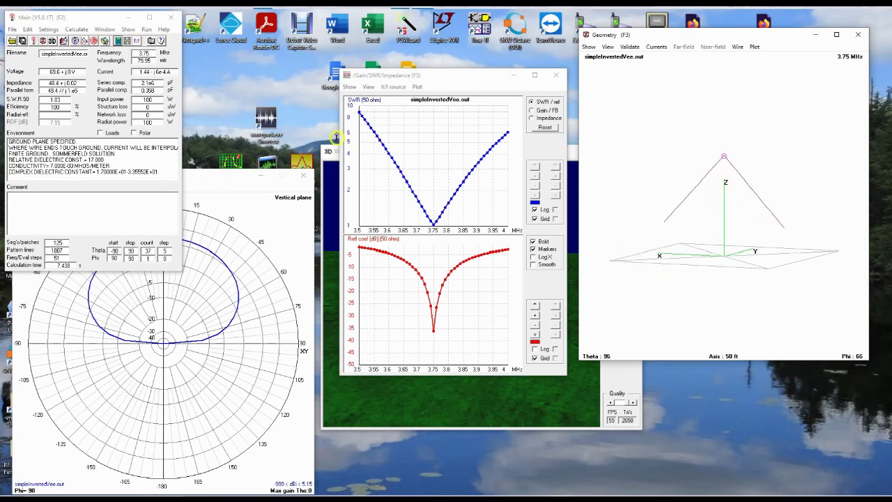
left_click(427, 409)
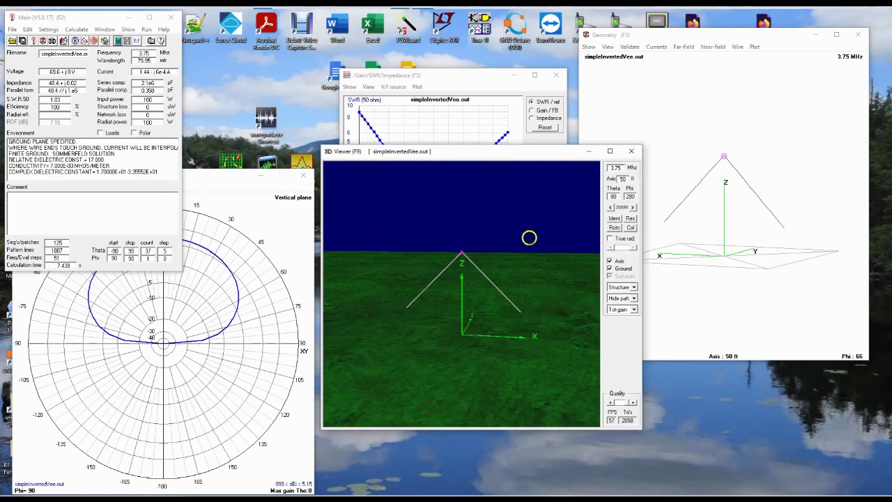
mouse_move(532, 317)
left_mouse_down()
mouse_move(374, 316)
mouse_move(524, 322)
left_mouse_up()
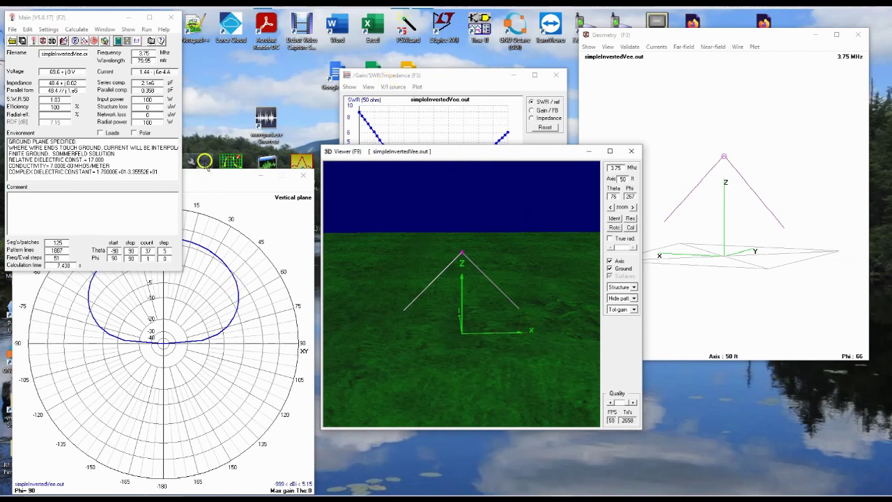
Step: Bring the radiation pattern plot forward and turn on its Indicator display
left_click(204, 183)
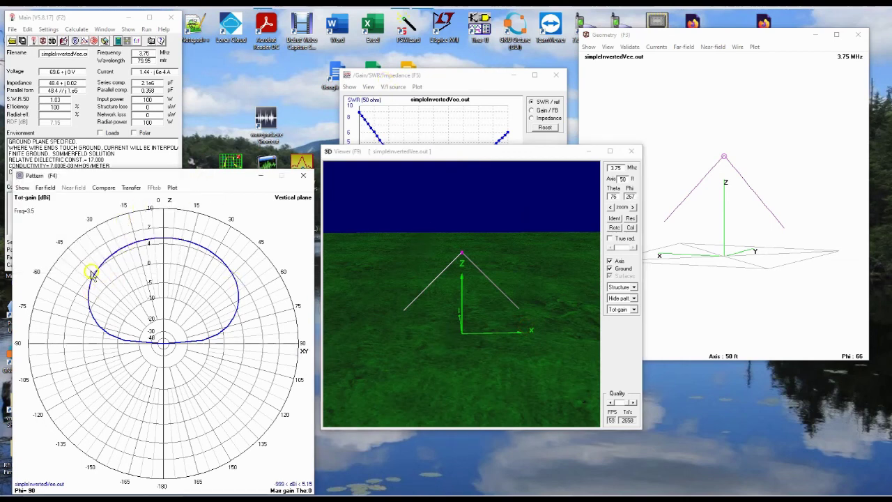
left_click(23, 187)
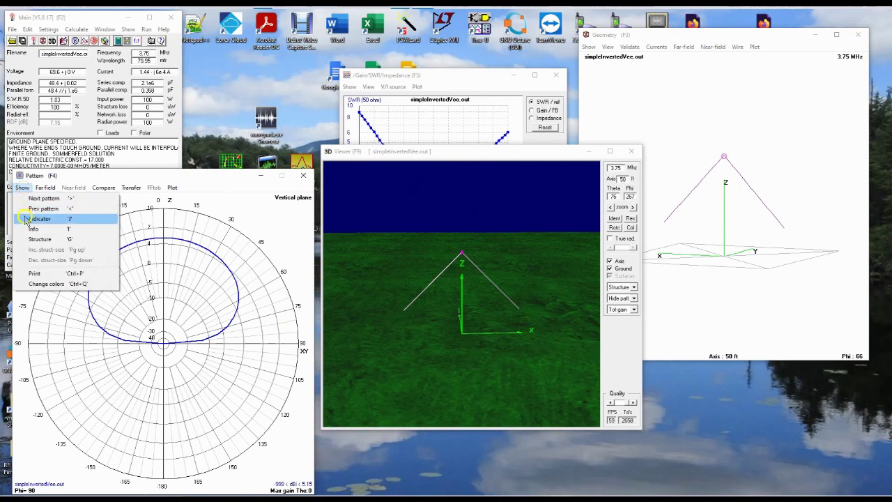
left_click(27, 220)
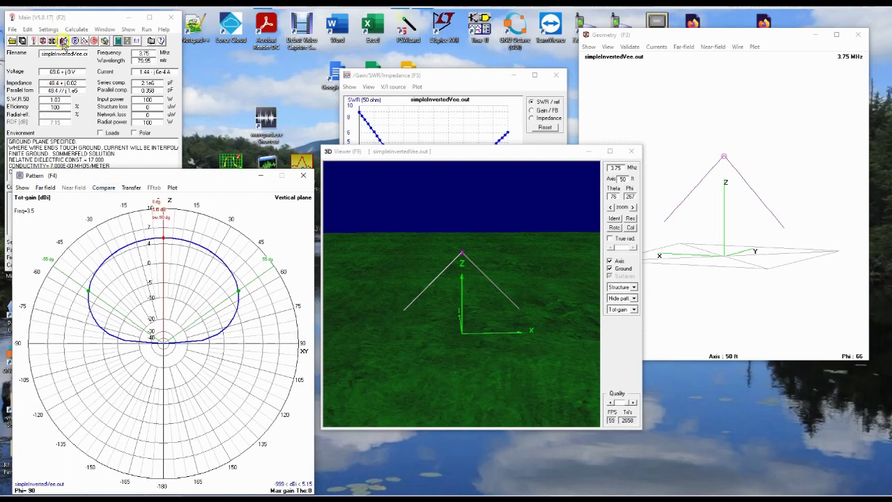
Step: Reopen the model for editing and generate its Far Field pattern at 3.75 MHz instead of a frequency sweep
left_click(62, 41)
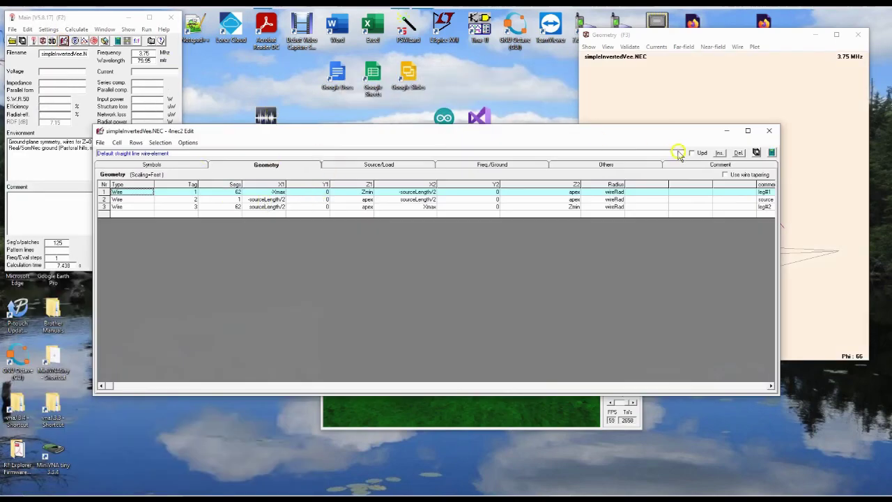
left_click(772, 153)
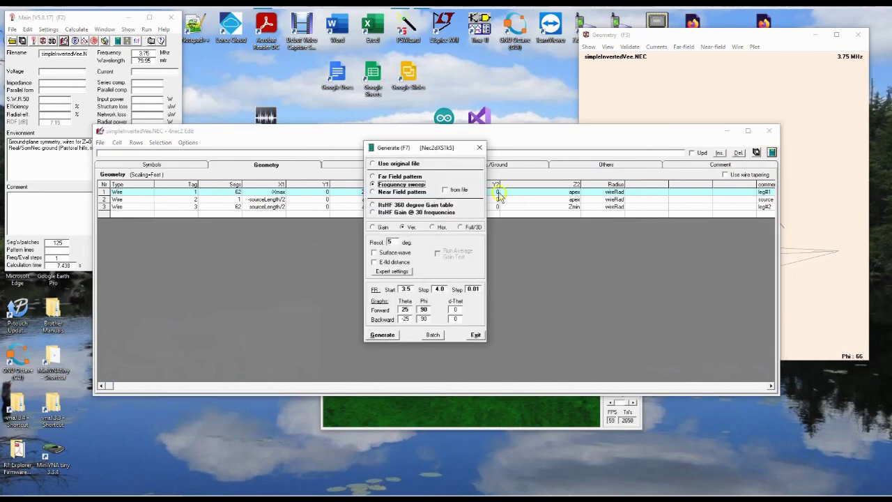
left_click(374, 178)
left_click(382, 285)
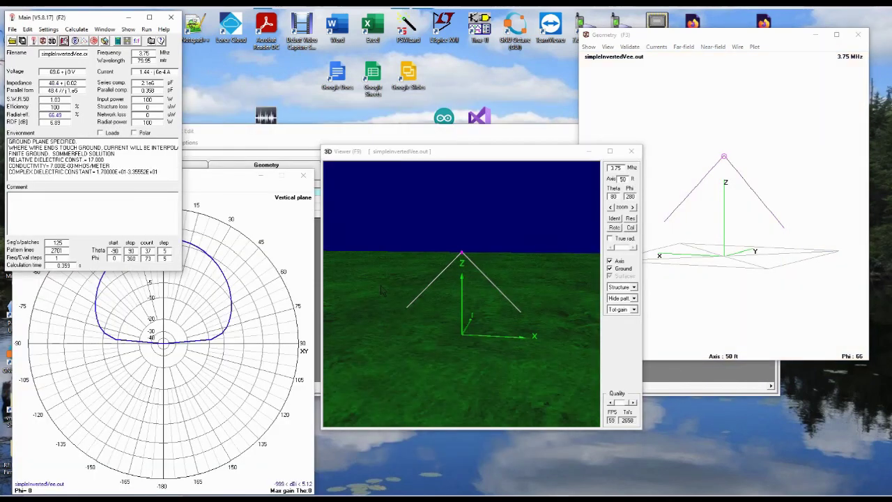
Step: Display the total-gain pattern as Multi-color in the 3D Viewer and inspect its shape from several angles
left_click(52, 41)
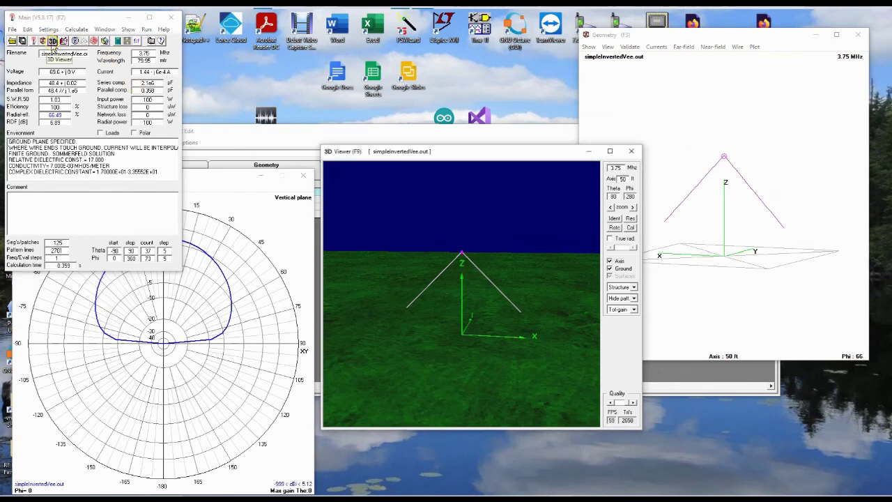
left_click(634, 298)
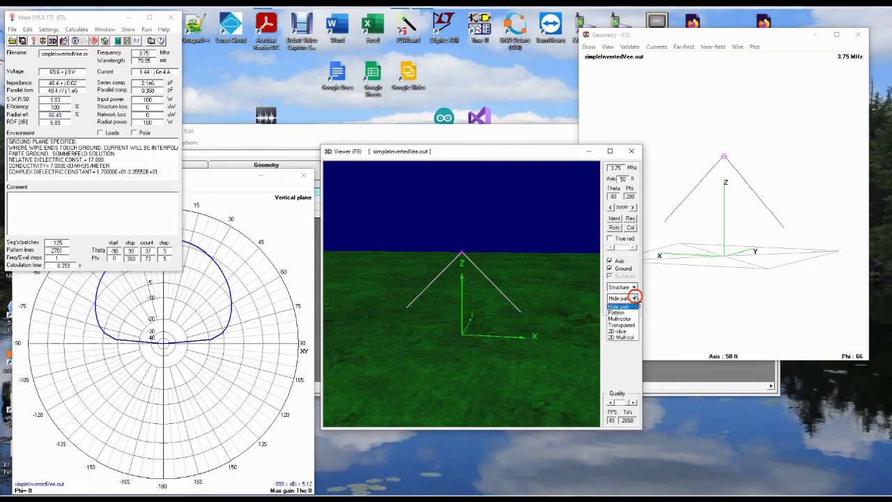
left_click(622, 319)
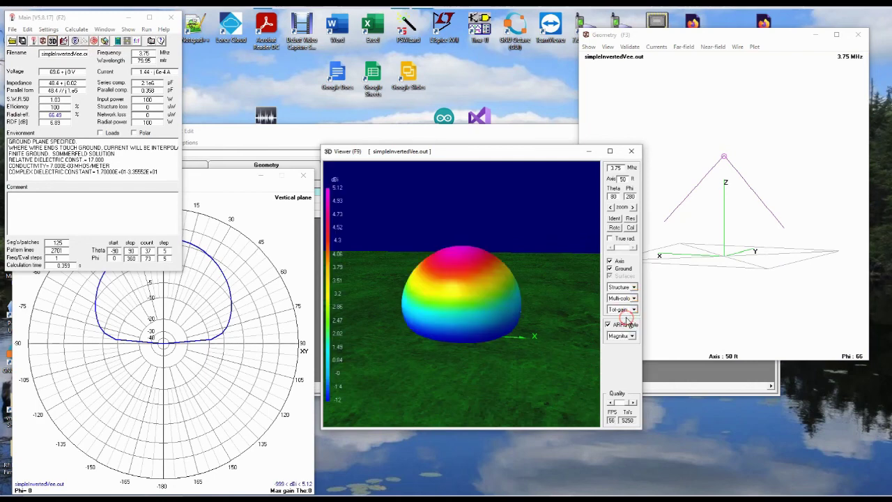
left_click_drag(546, 342, 386, 244)
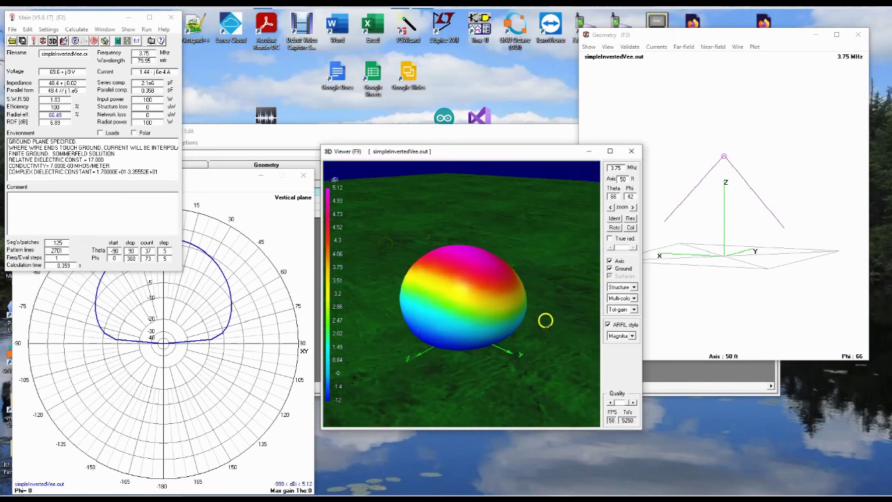
left_click_drag(544, 318, 499, 304)
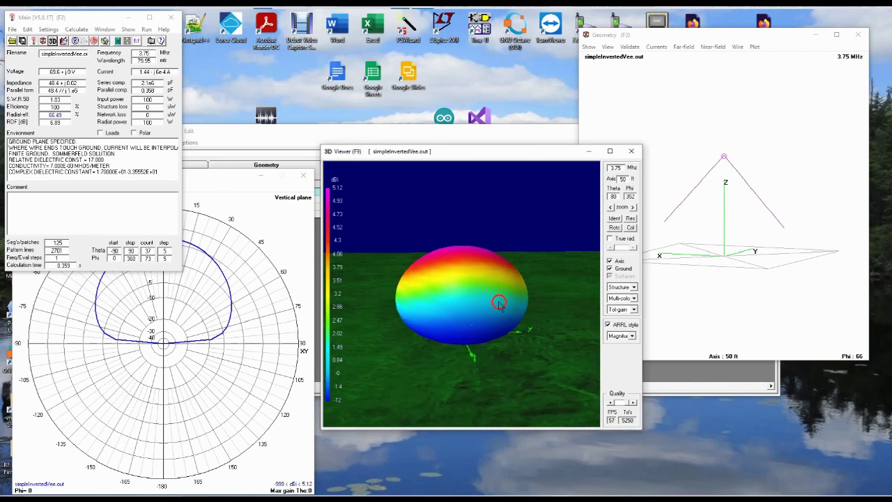